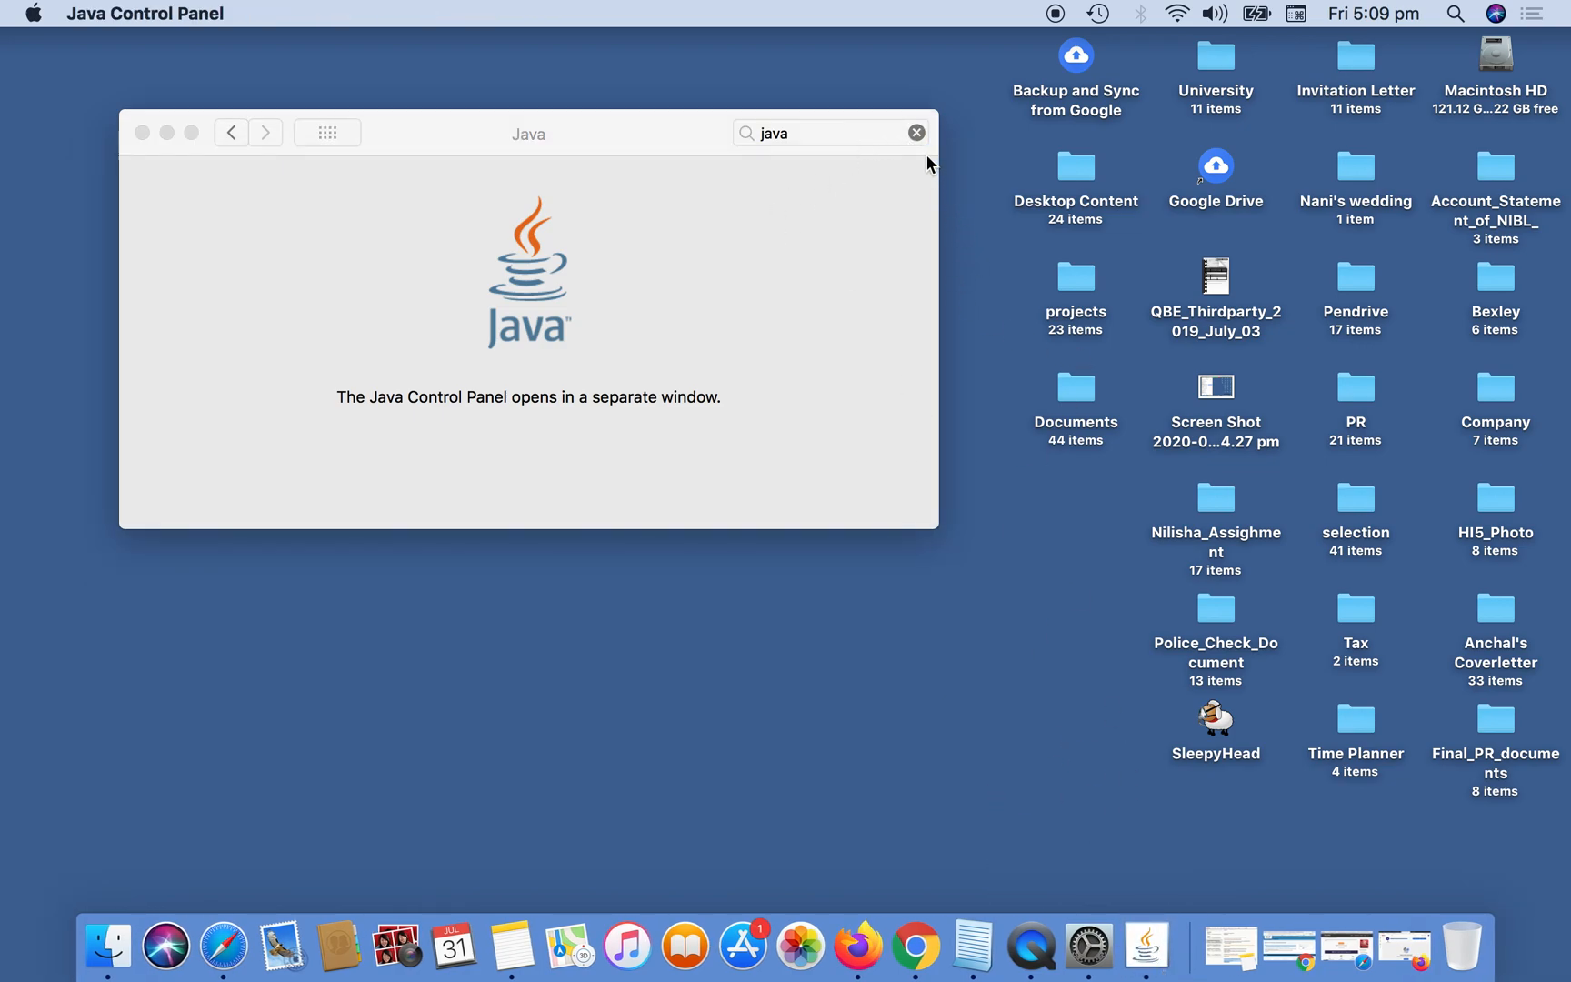
Quit the Java Control Panel and close the Java pane of System Preferences.
{"action": "right_click", "coordinate": [1145, 936]}
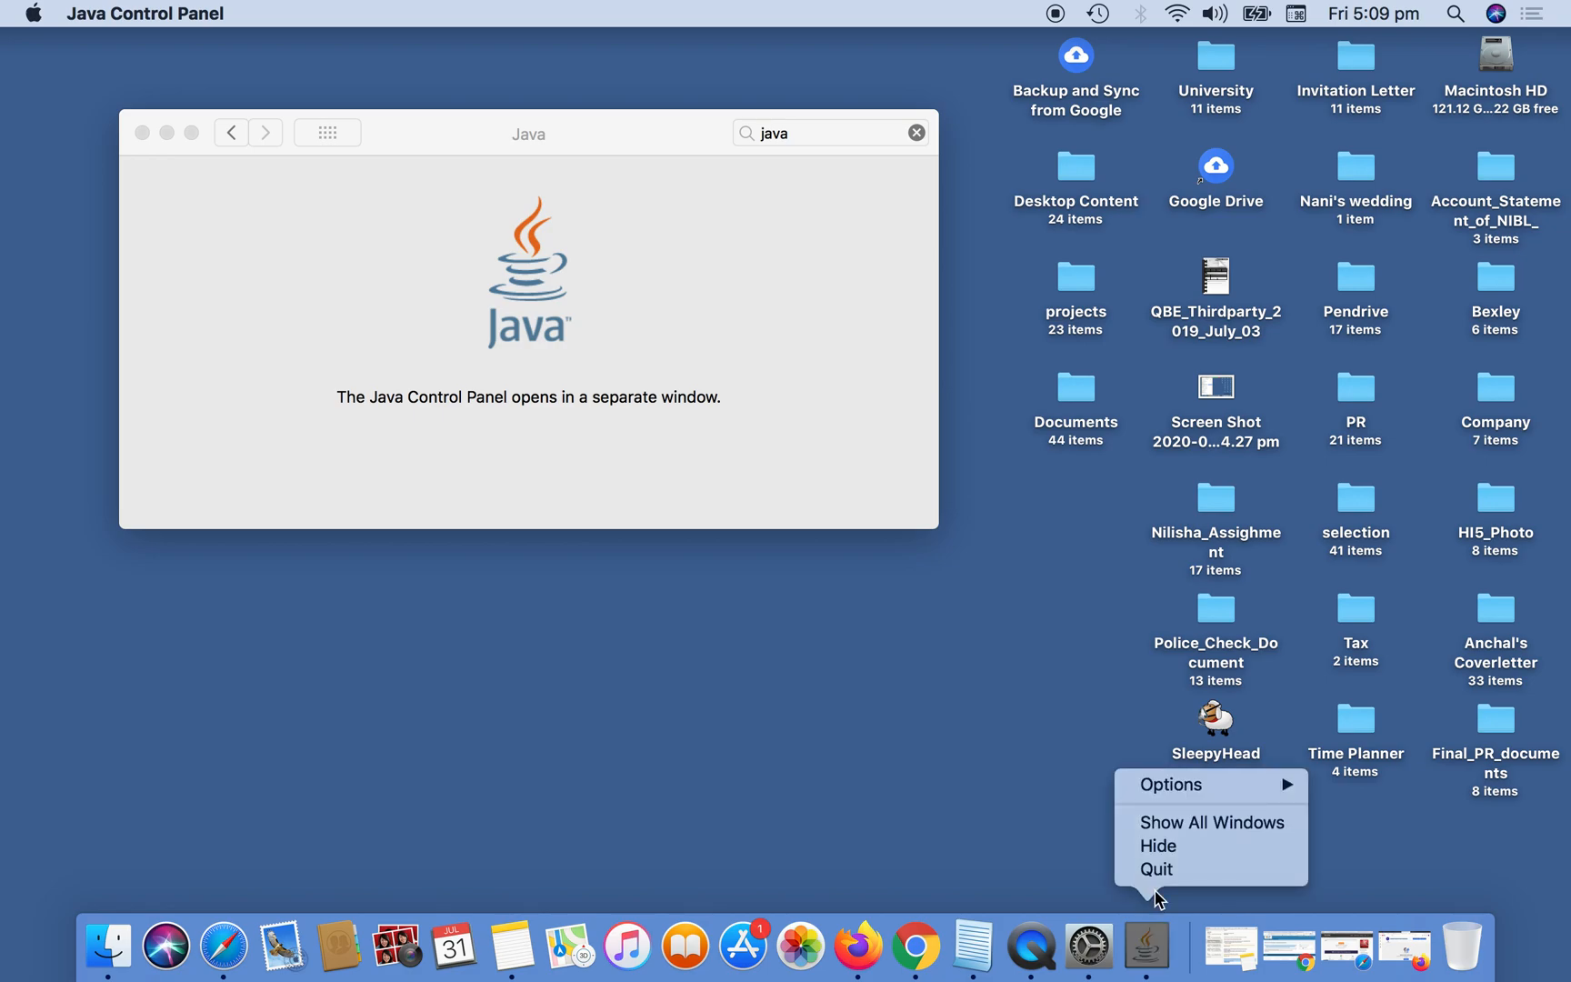
{"action": "left_click", "coordinate": [1138, 871]}
{"action": "left_click", "coordinate": [917, 134]}
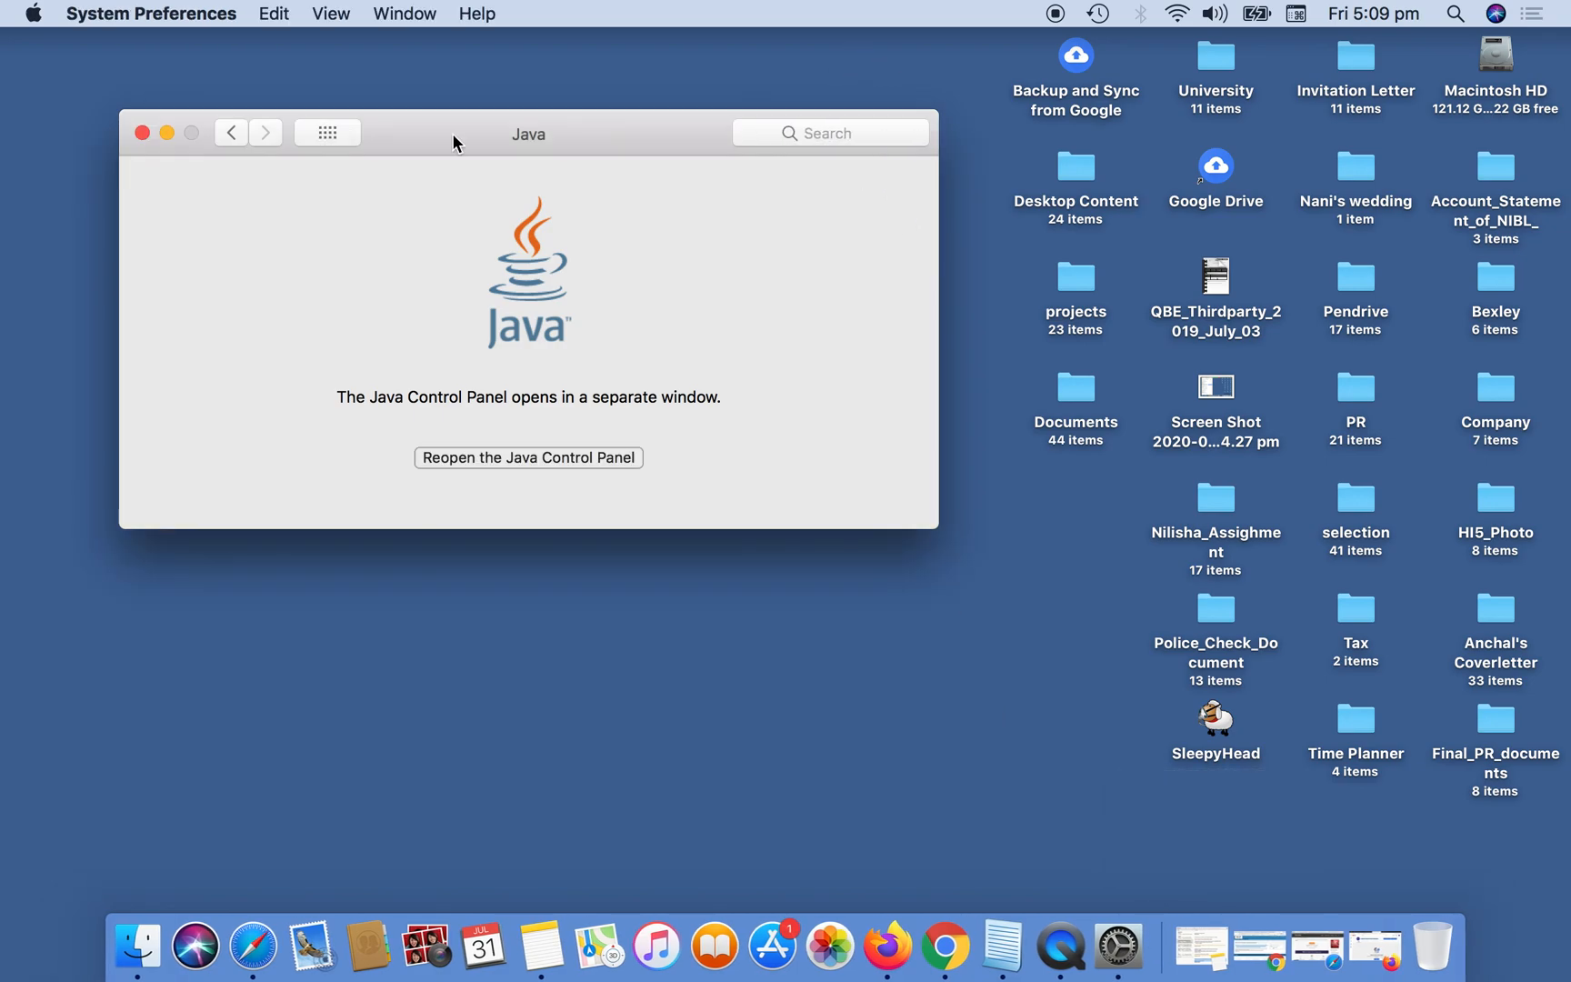
{"action": "left_click", "coordinate": [143, 133]}
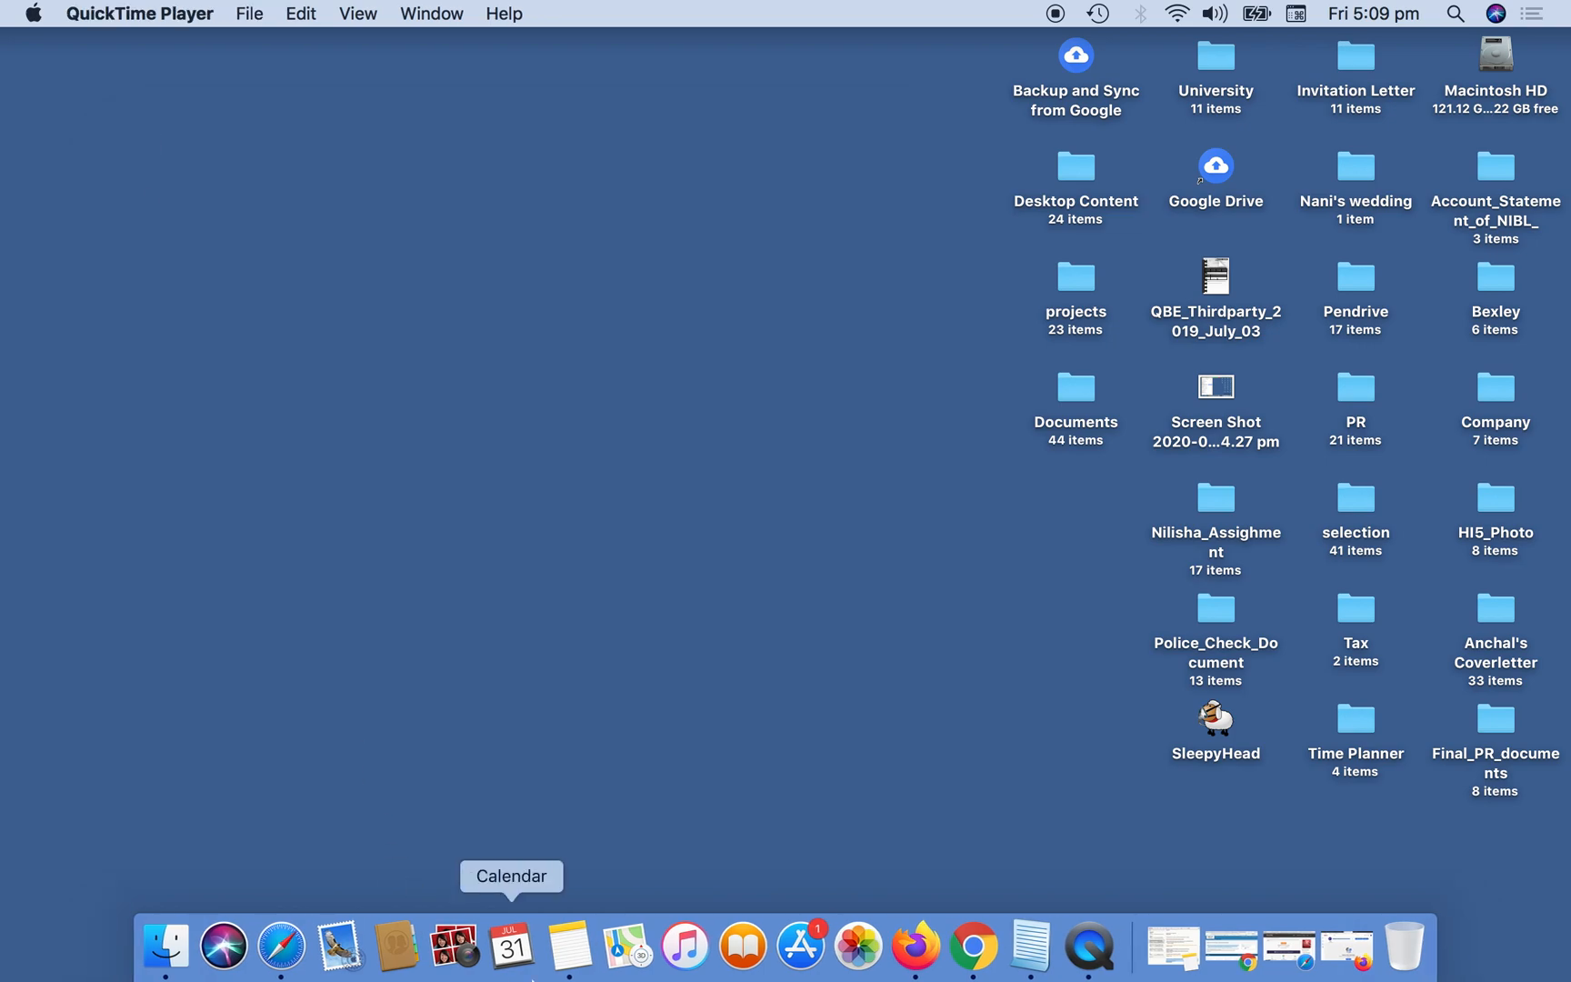
Switch to Terminal and check the installed Java version with java -version, closing the window when done.
{"action": "key", "text": "super+space"}
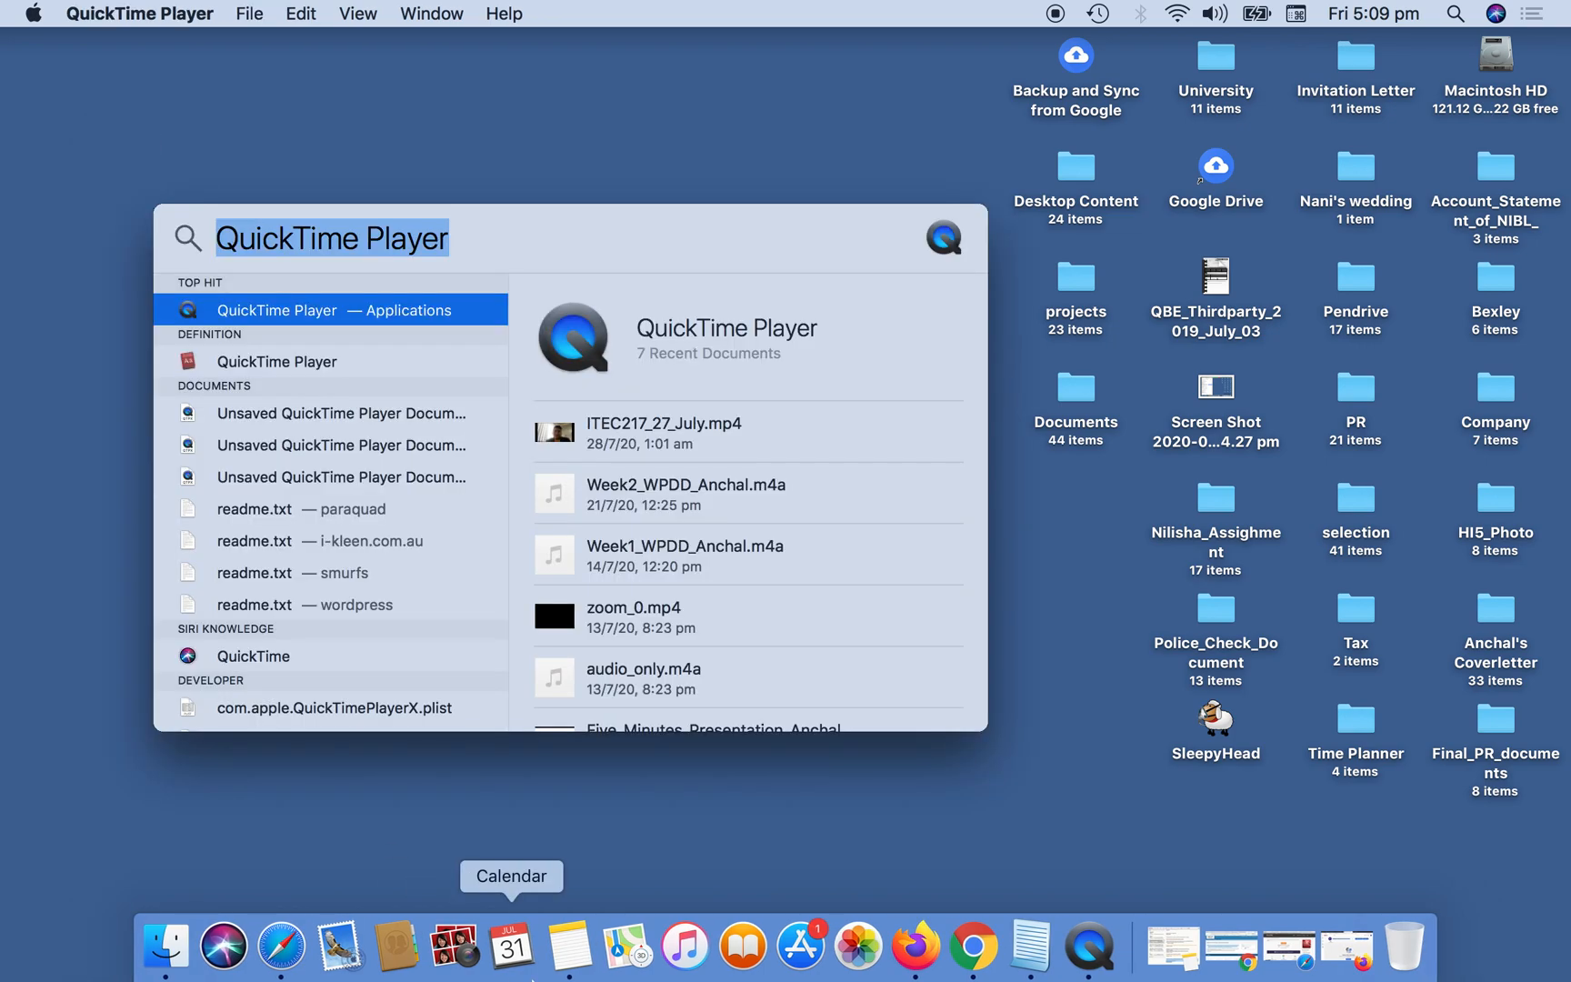
{"action": "type", "text": "termi"}
{"action": "key", "text": "Return"}
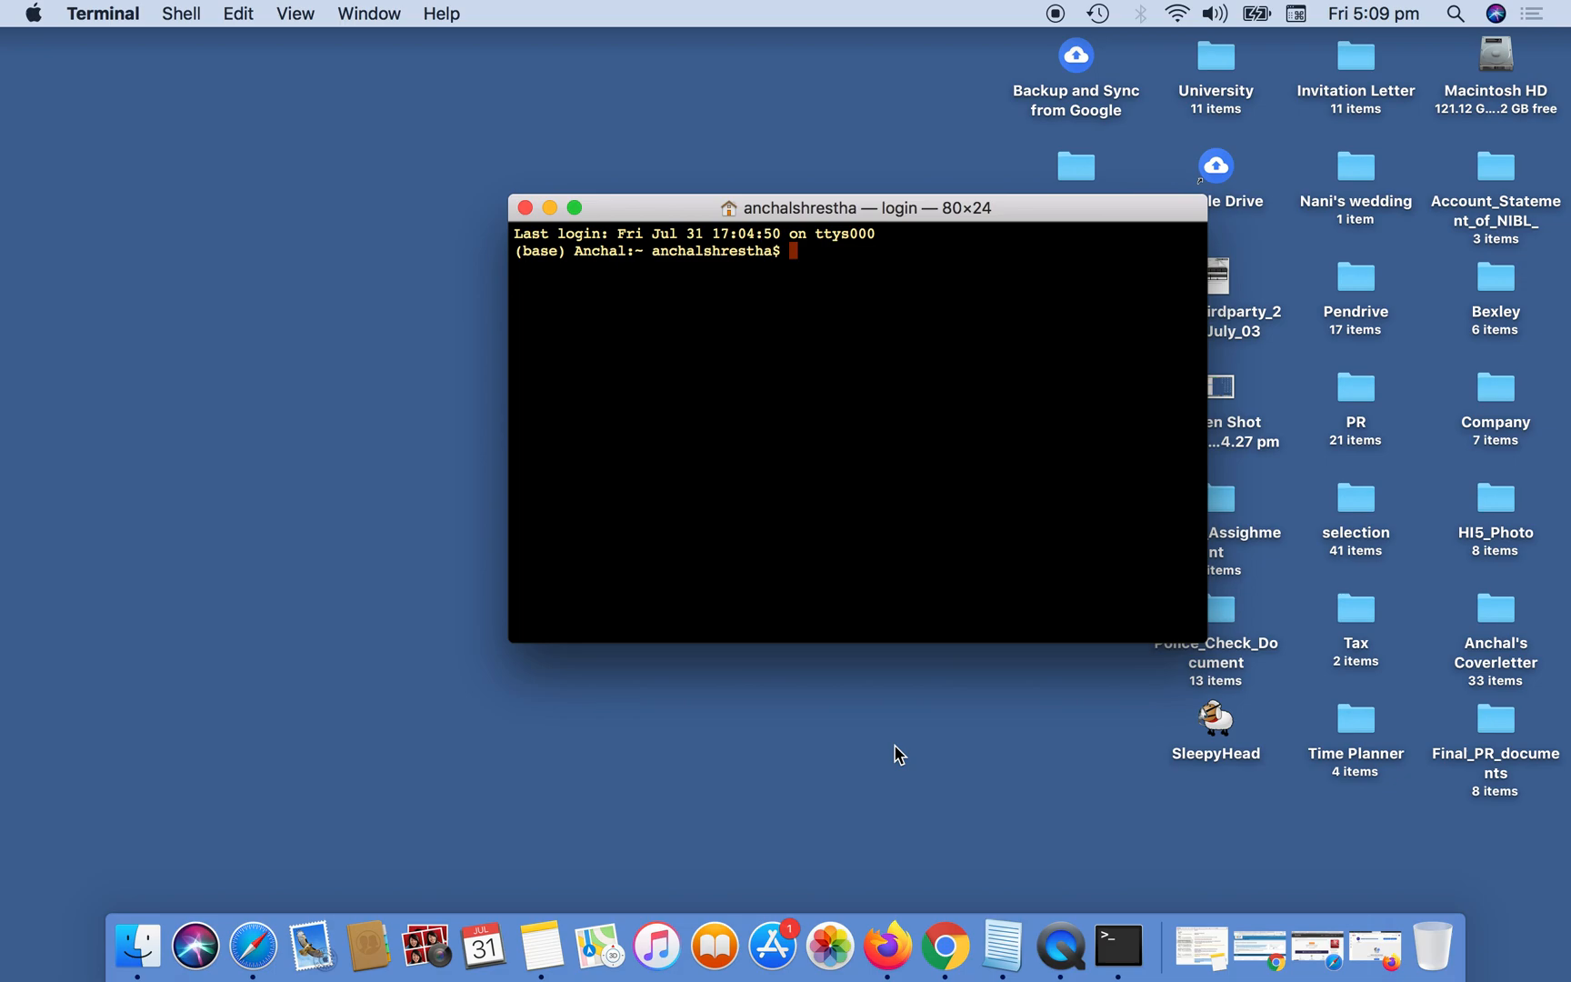
{"action": "type", "text": "java -version"}
{"action": "key", "text": "Return"}
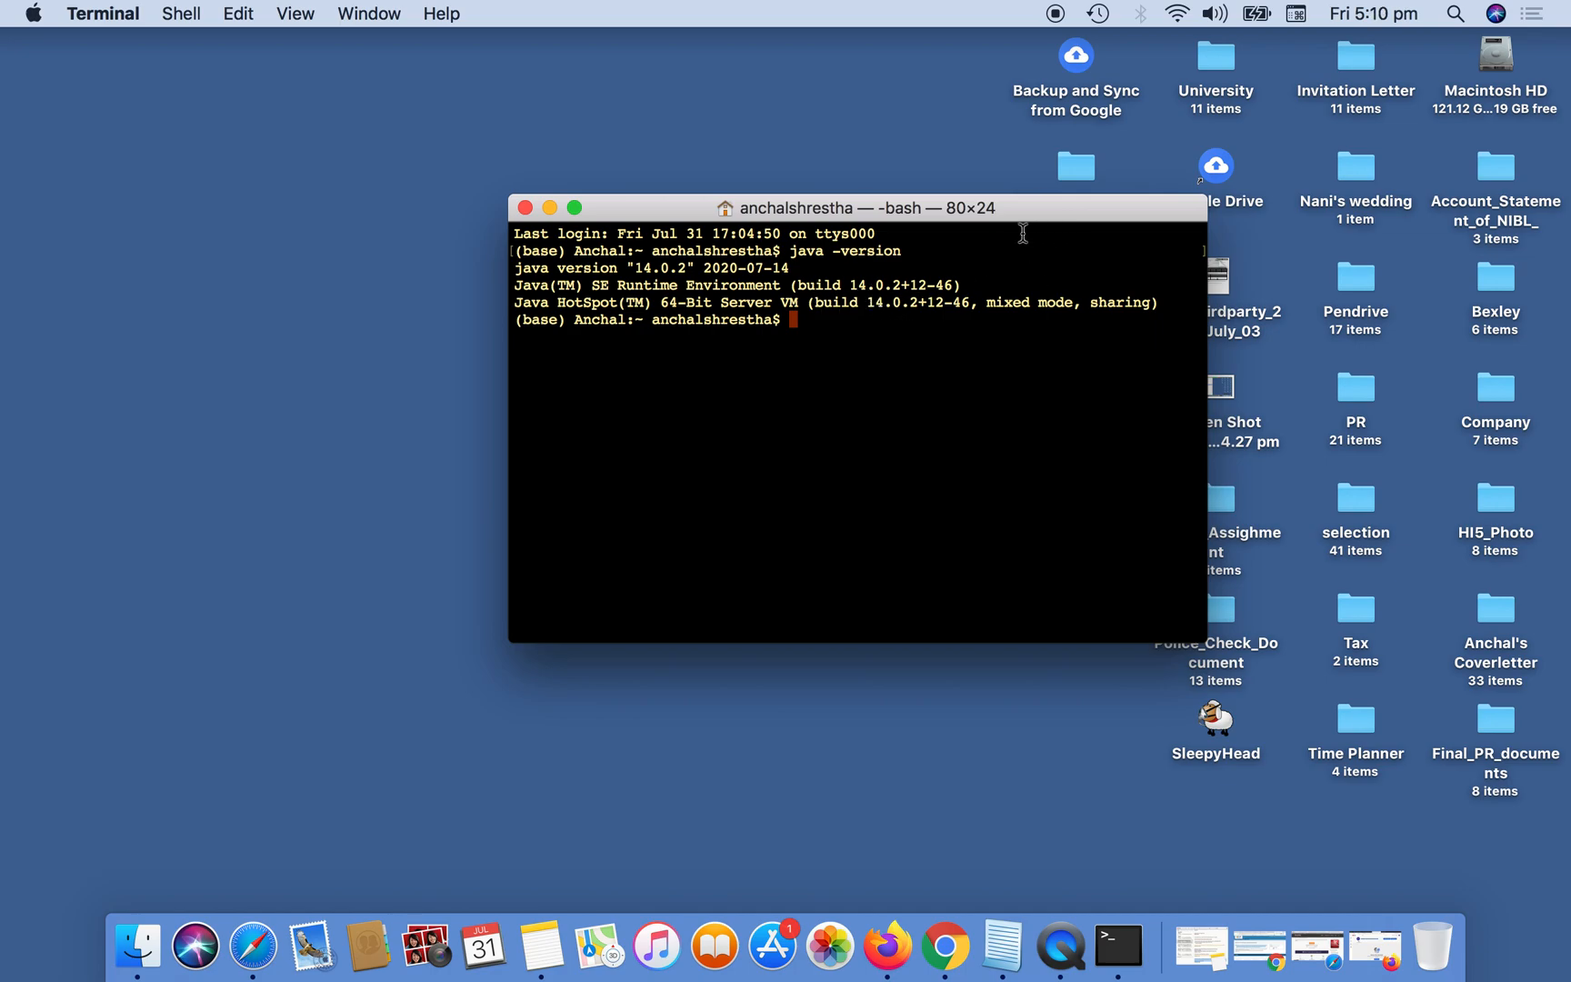
{"action": "left_click_drag", "start_coordinate": [1072, 204], "coordinate": [945, 184]}
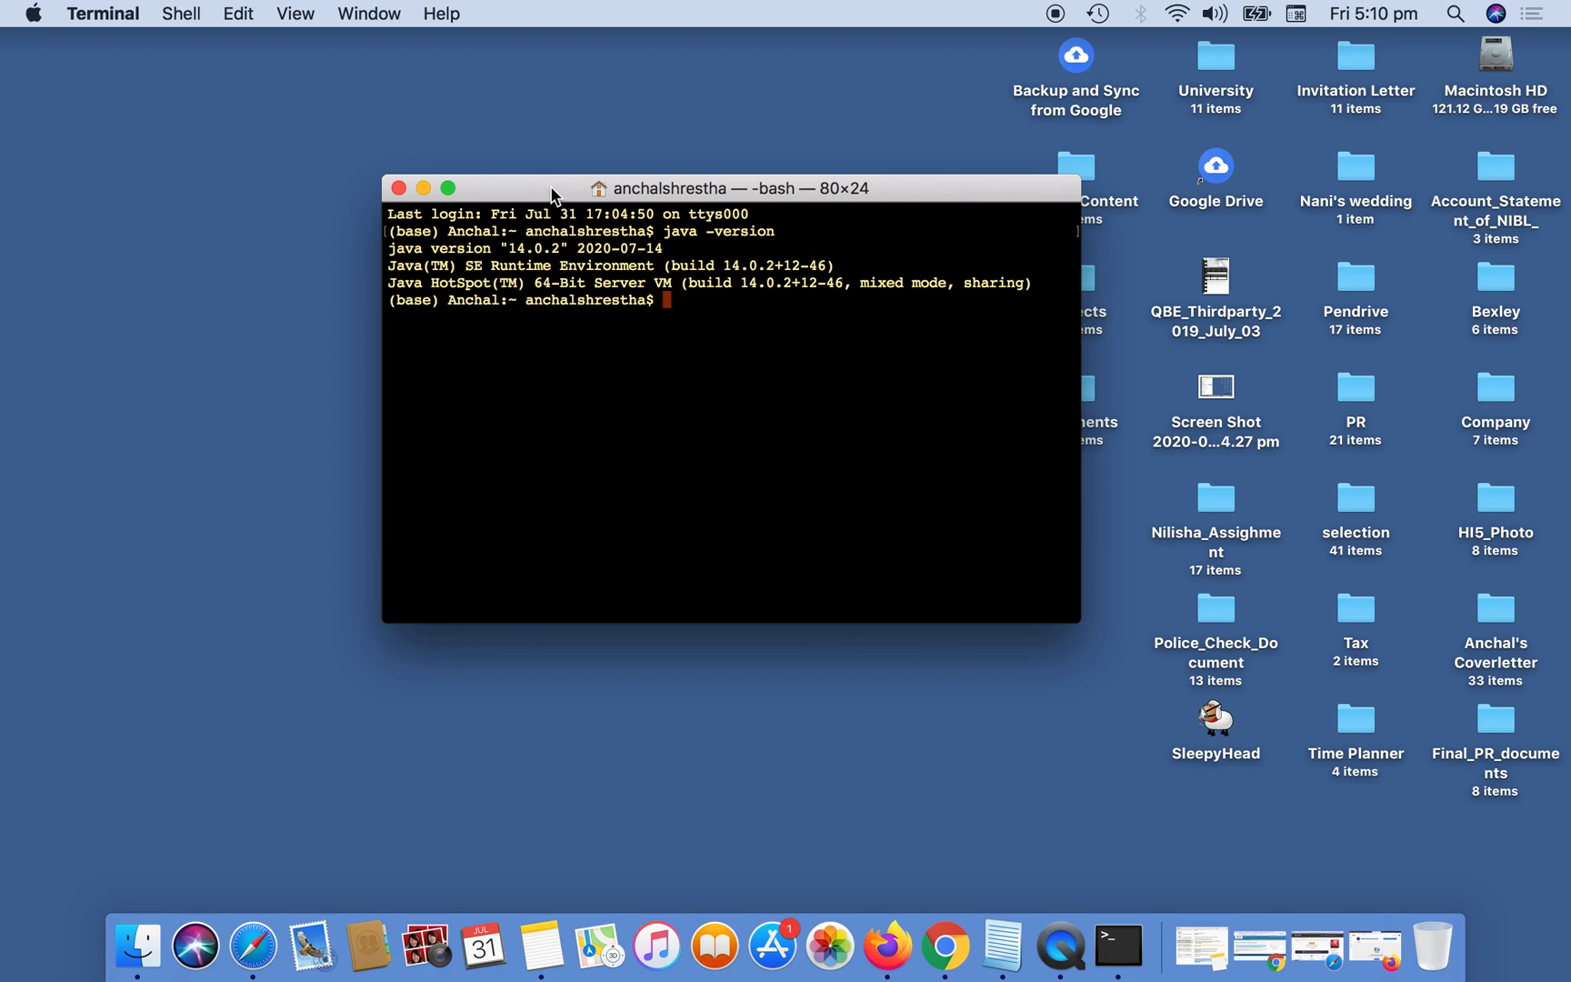
{"action": "left_click", "coordinate": [399, 188]}
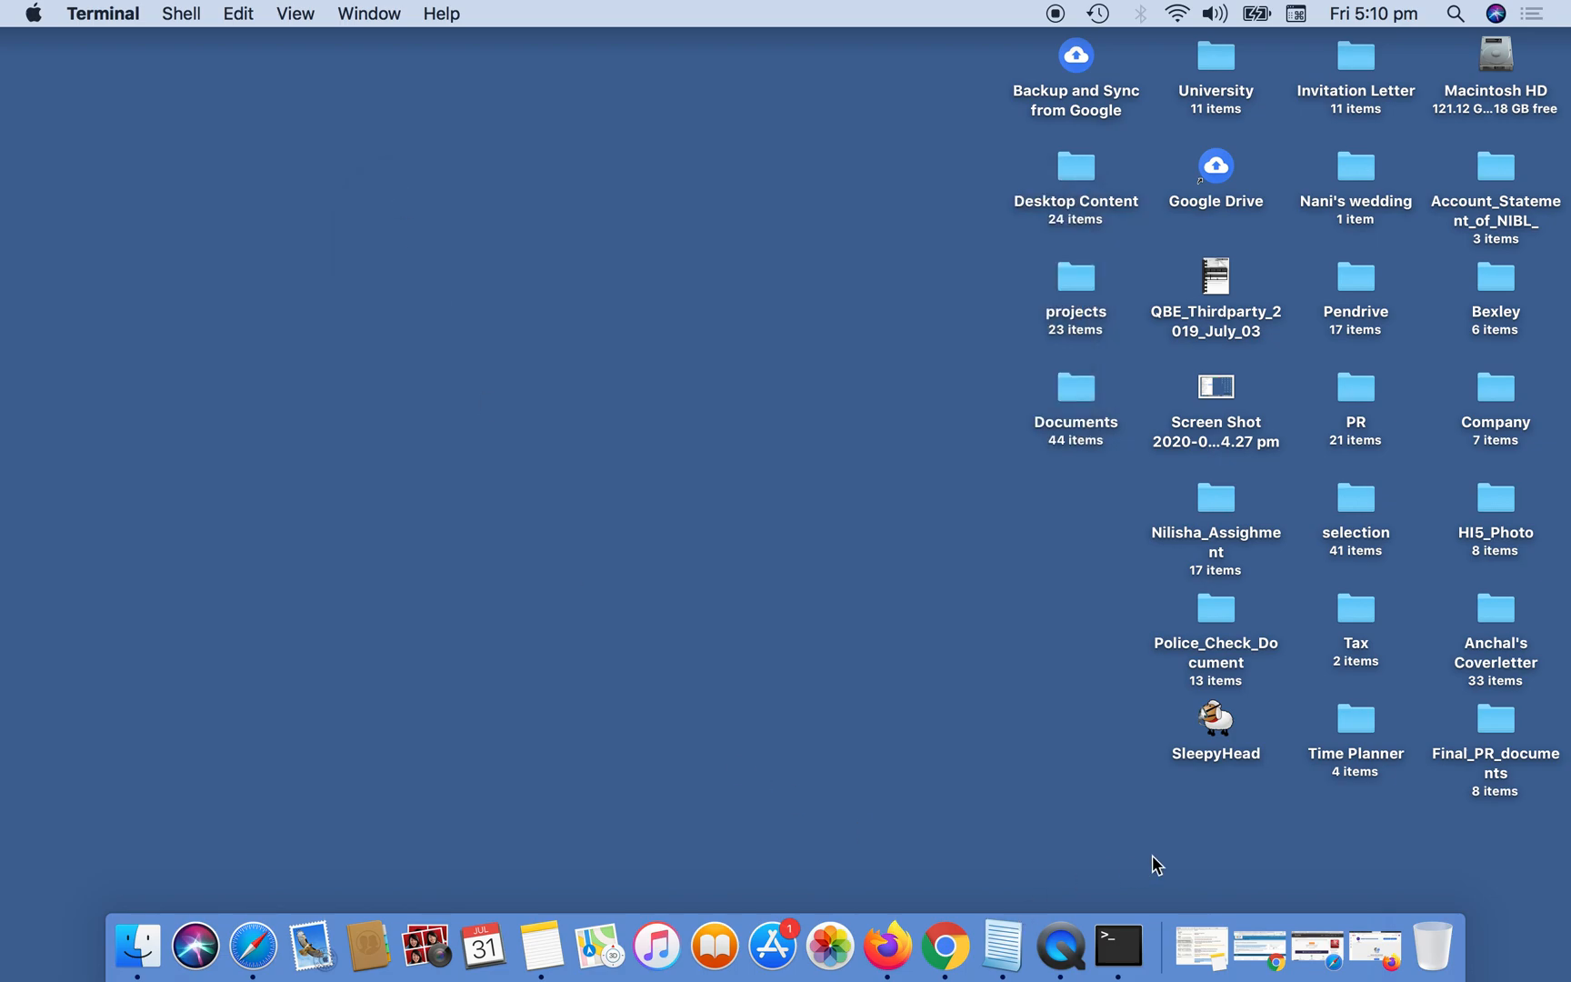
Switch to Safari and close the already open Java SE Development Kit 14 downloads page.
{"action": "left_click", "coordinate": [1317, 945]}
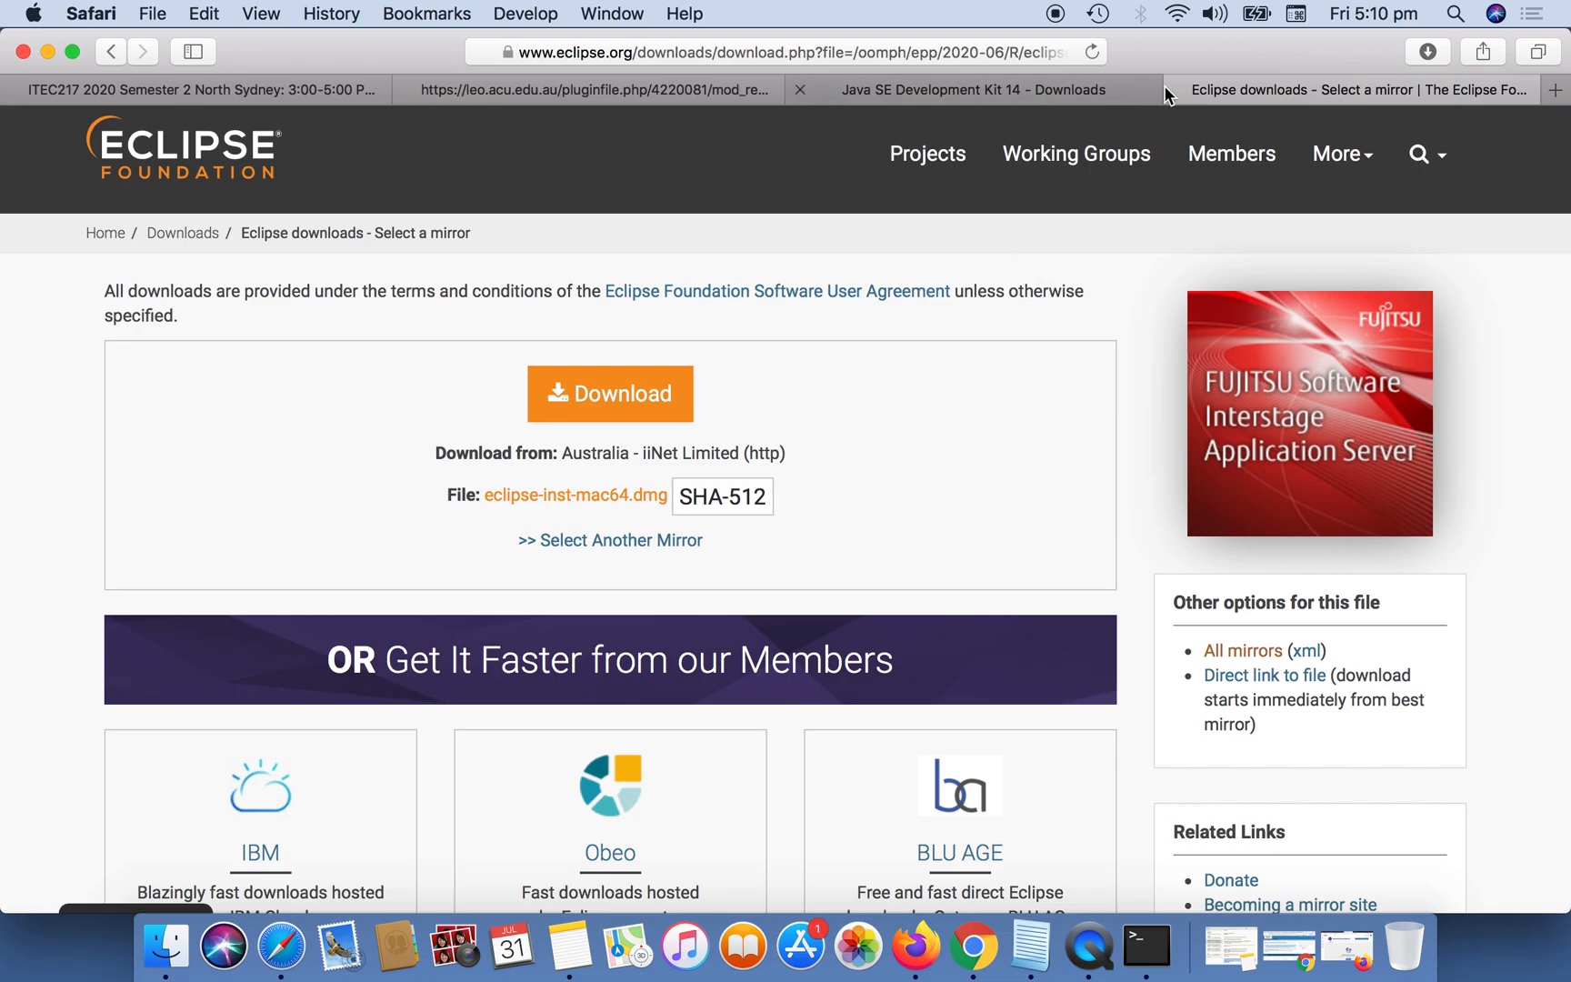
{"action": "left_click", "coordinate": [1032, 84]}
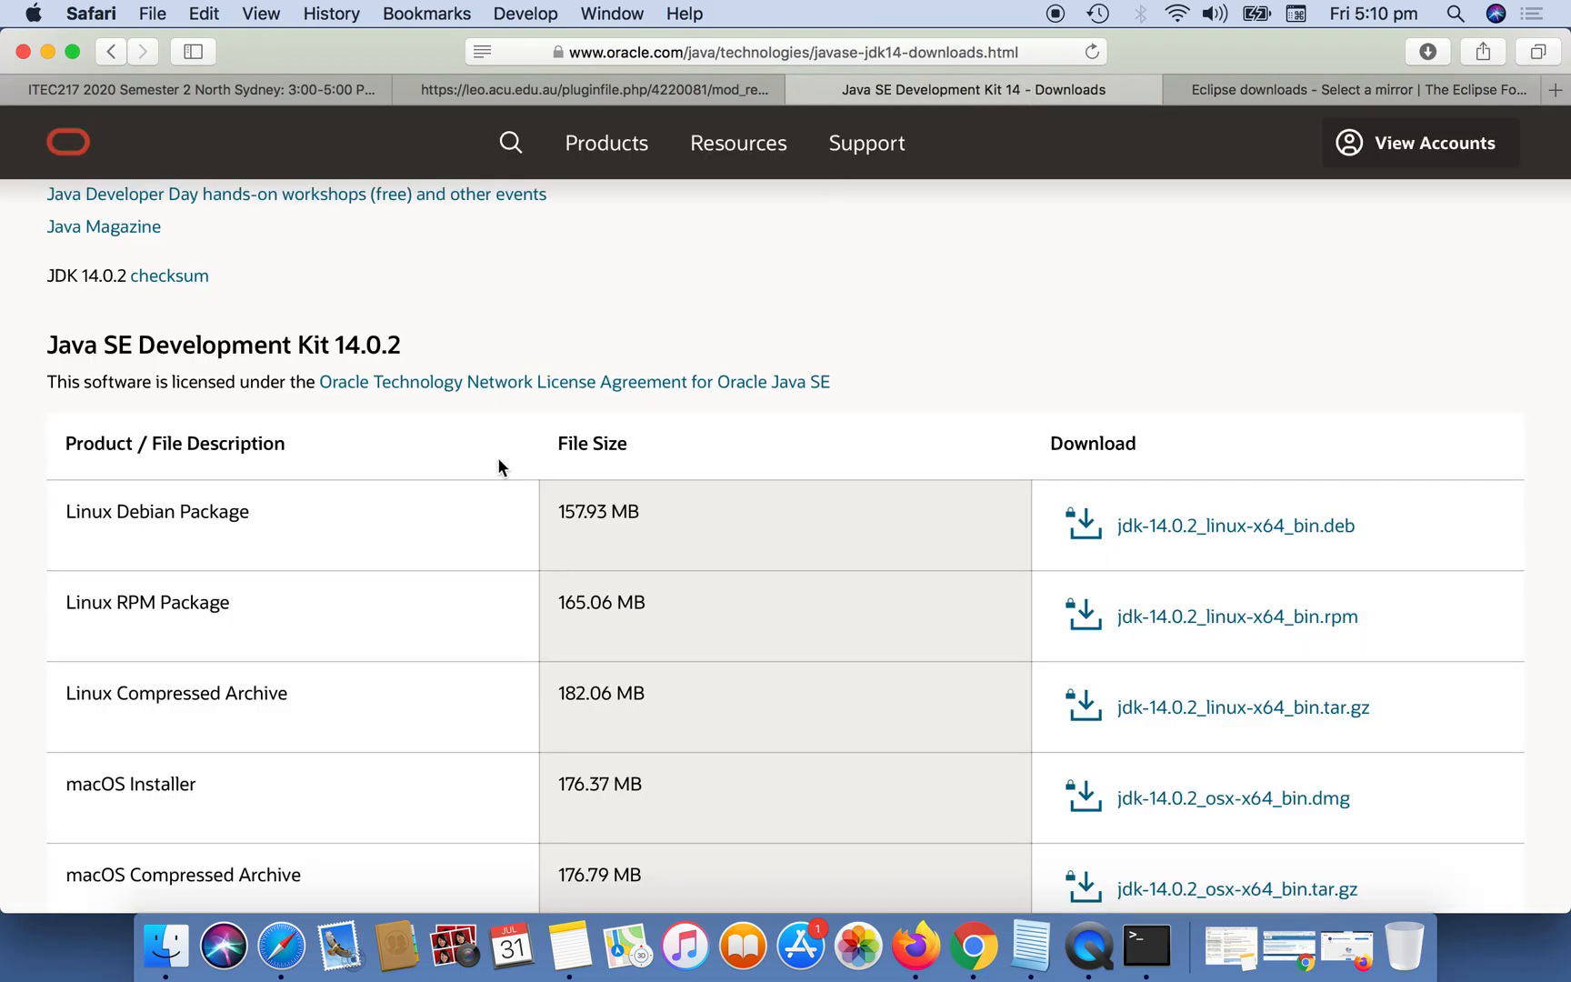
{"action": "scroll", "coordinate": [477, 508], "scroll_direction": "up", "scroll_amount": 10}
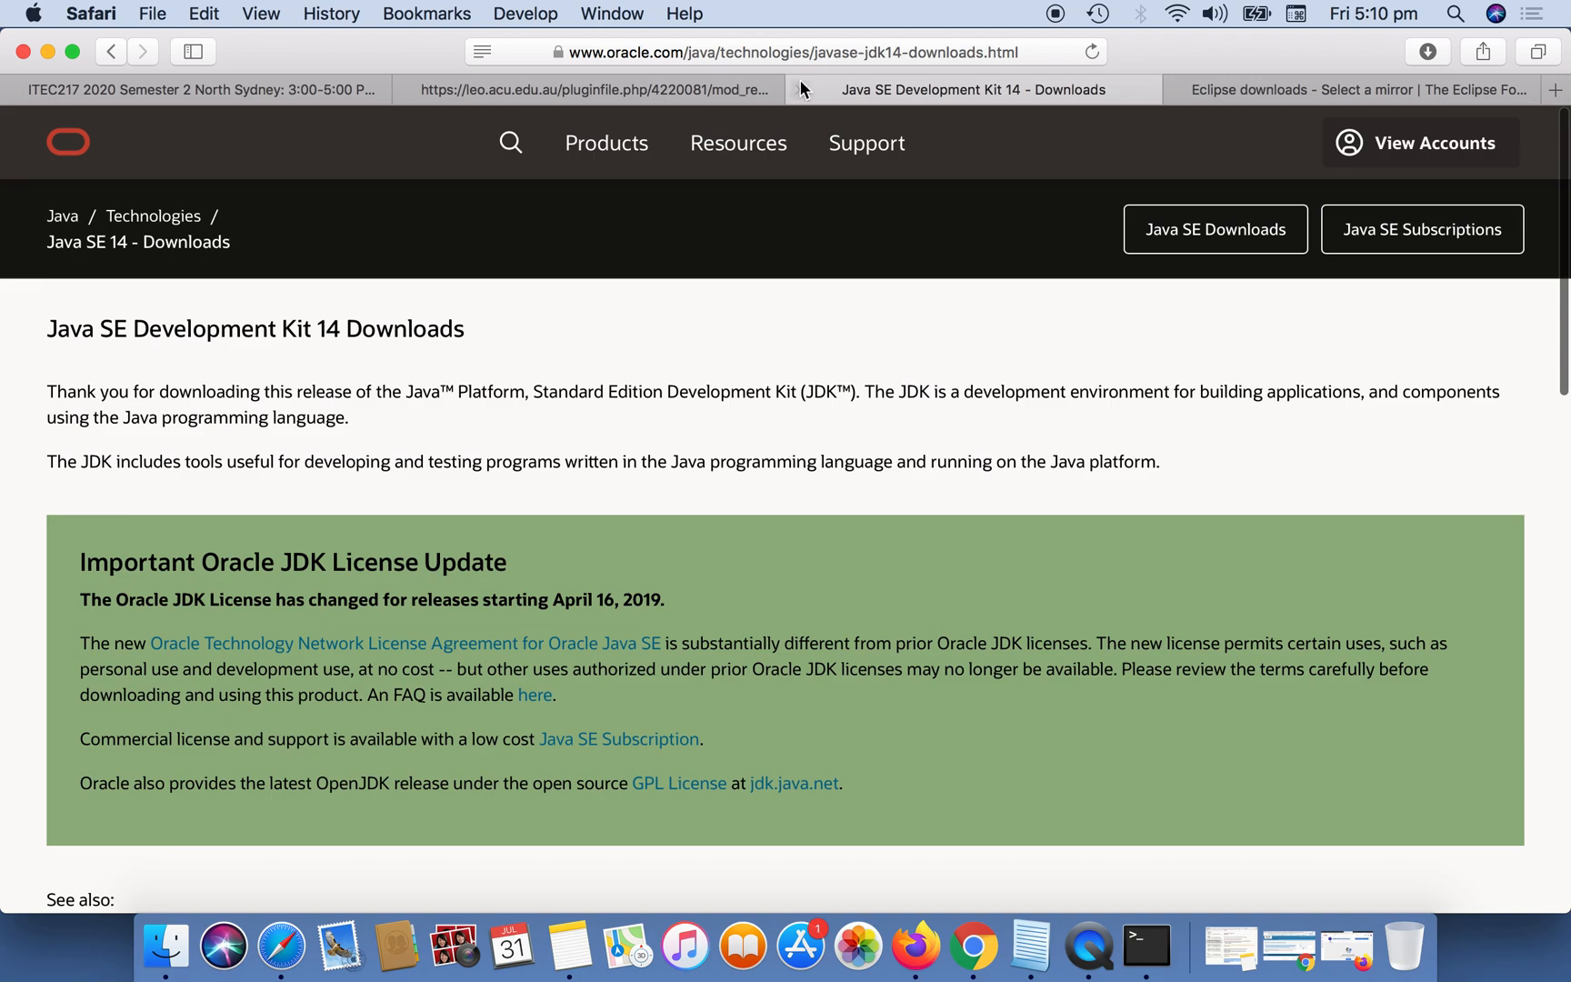
{"action": "left_click", "coordinate": [800, 89]}
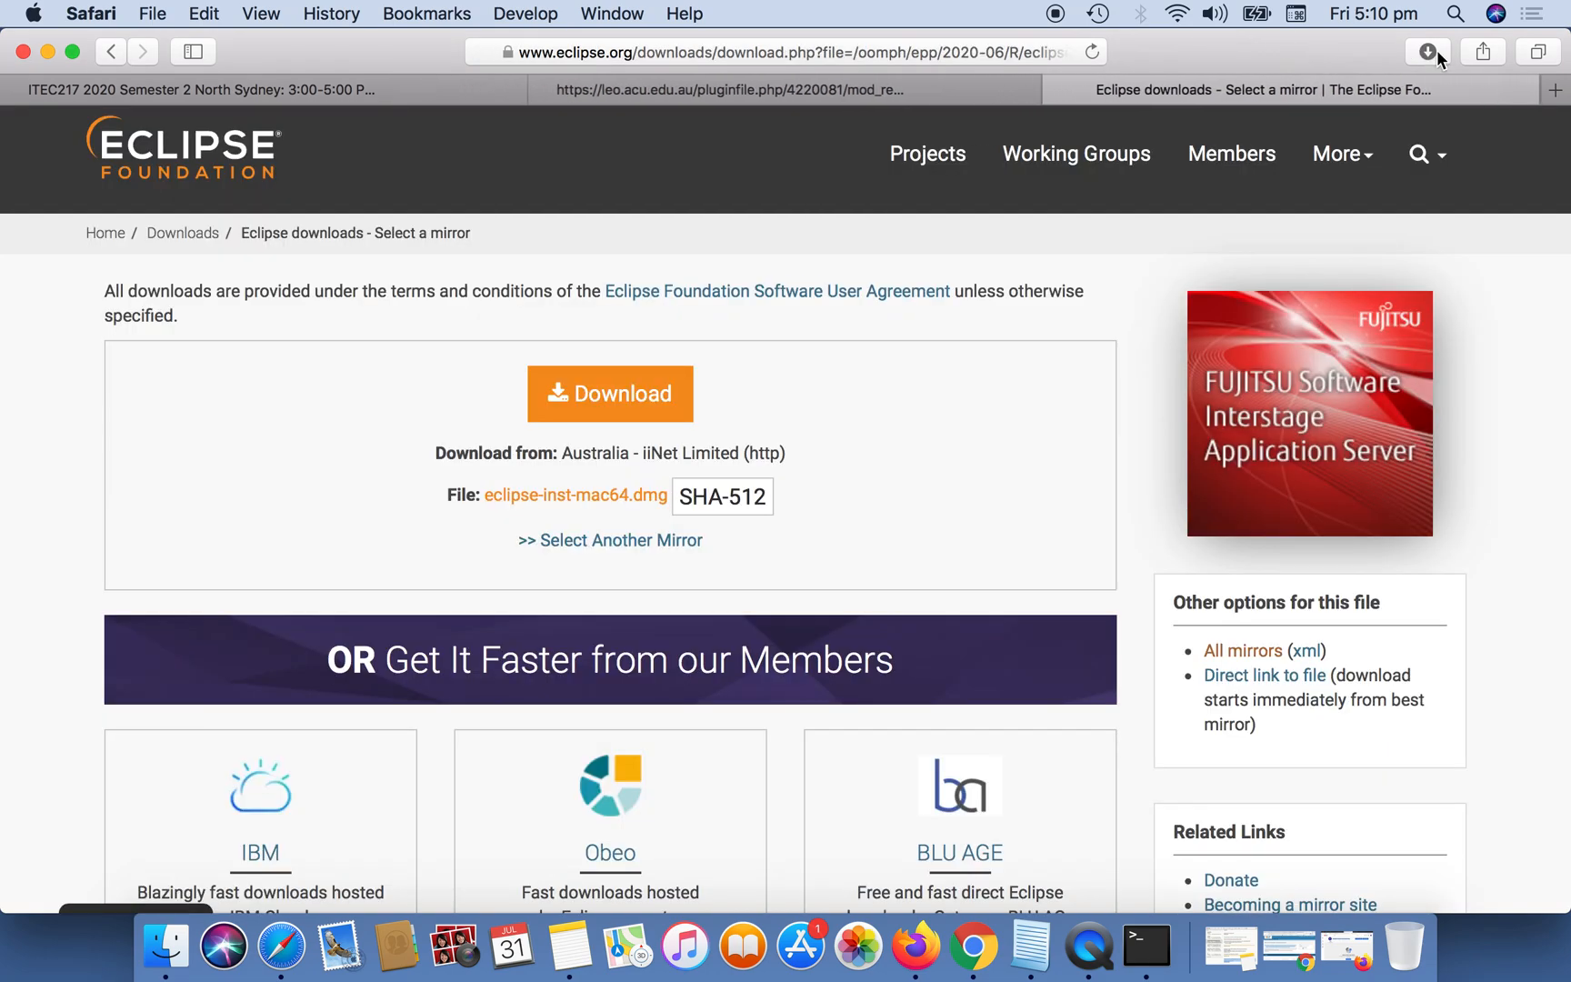
Search the web for "Java SE download" in a new browser tab.
{"action": "left_click", "coordinate": [1554, 91]}
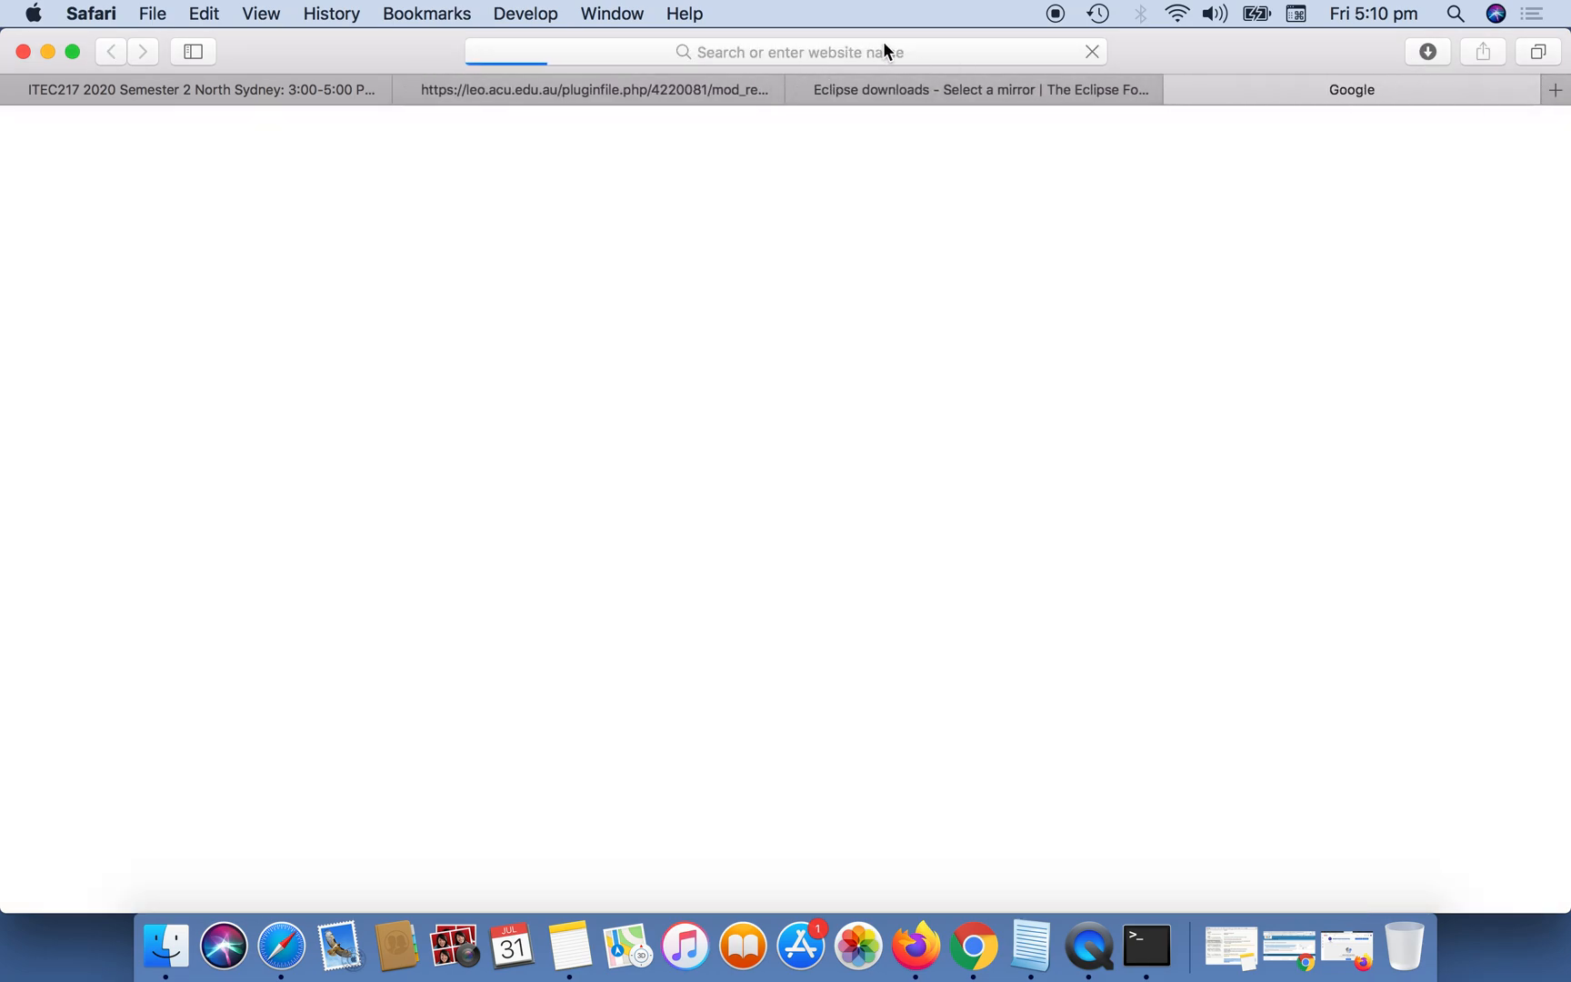
{"action": "left_click", "coordinate": [925, 45]}
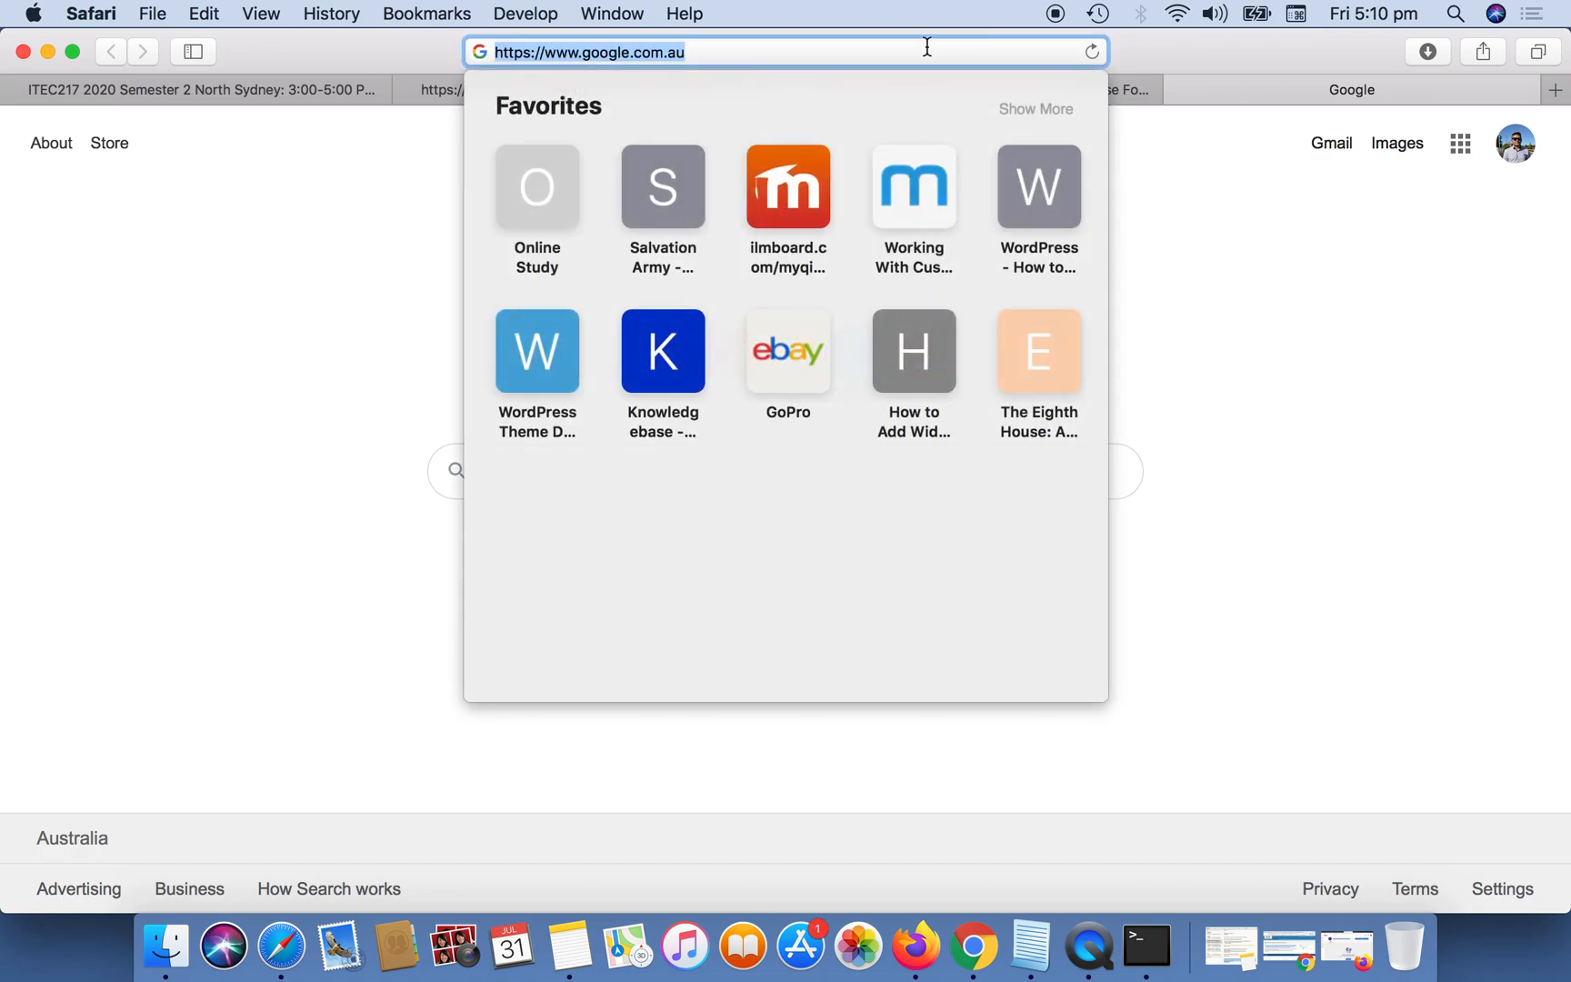
{"action": "type", "text": "Java"}
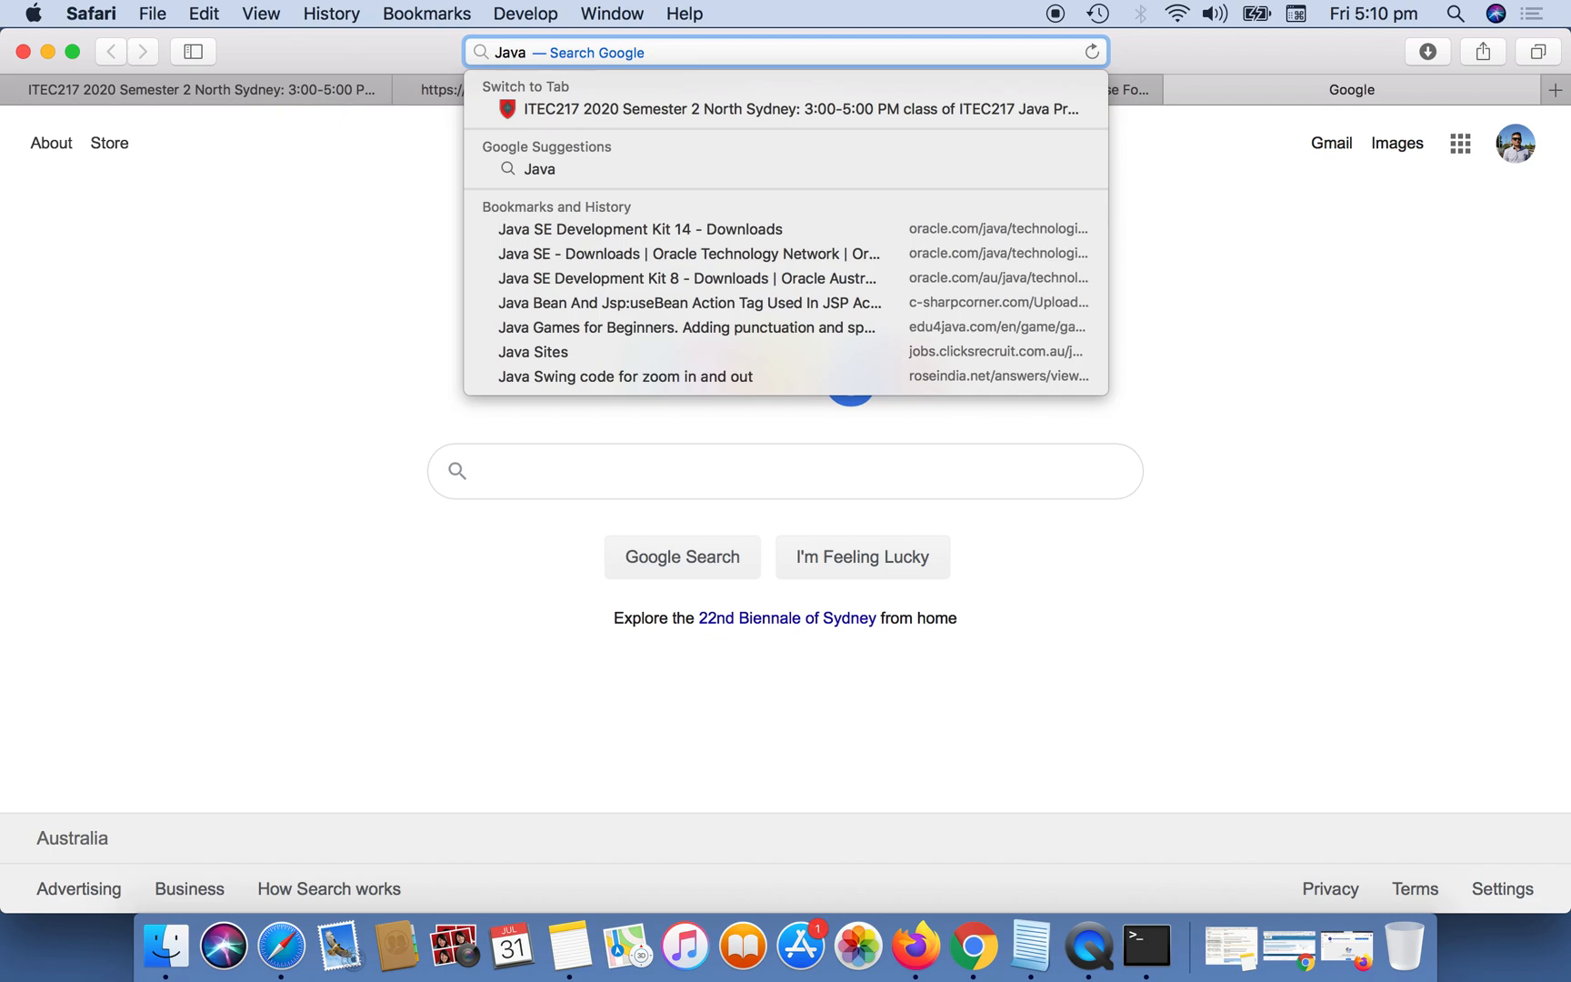
{"action": "type", "text": " SE"}
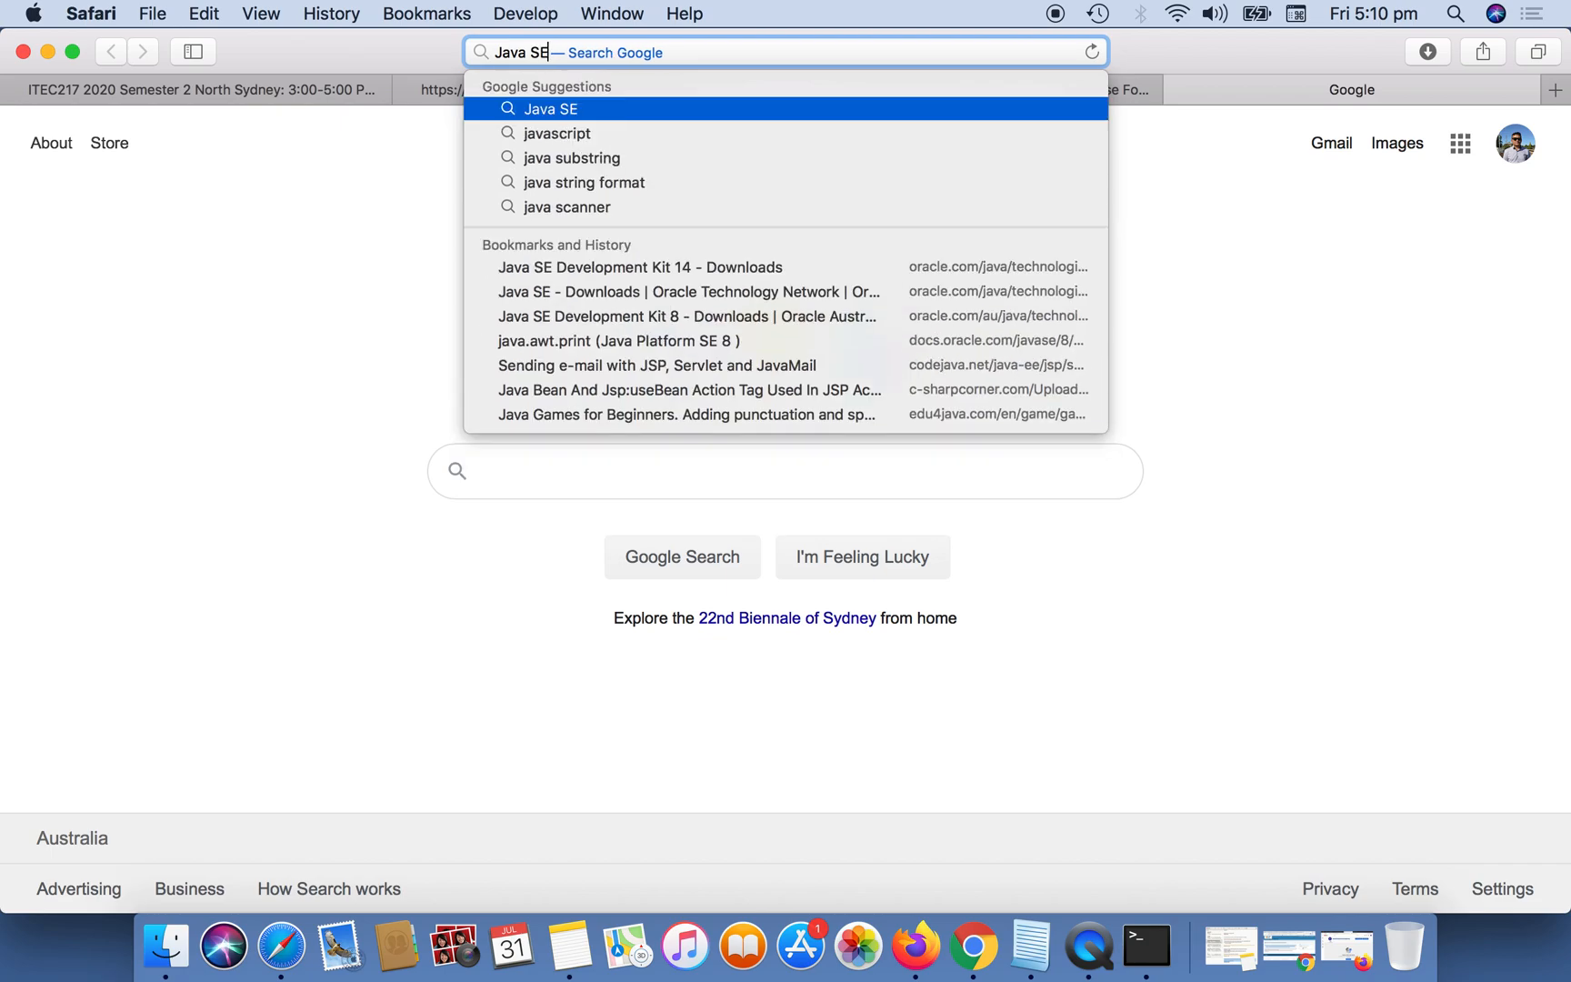
{"action": "type", "text": " dow"}
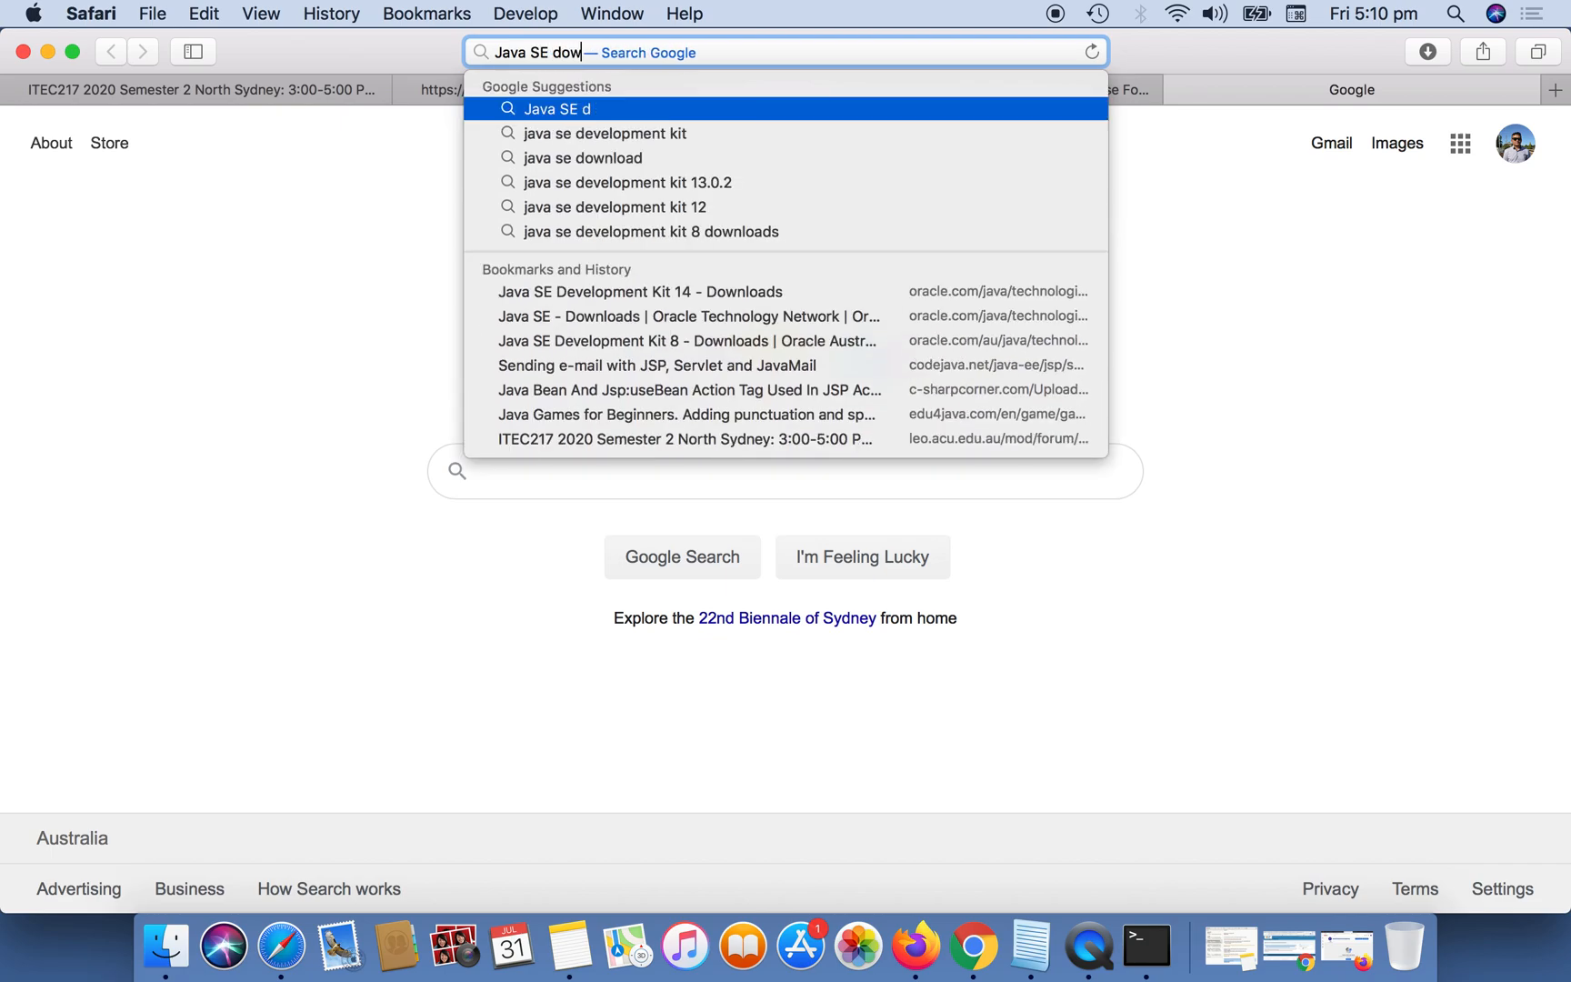
{"action": "type", "text": "nload"}
{"action": "key", "text": "Return"}
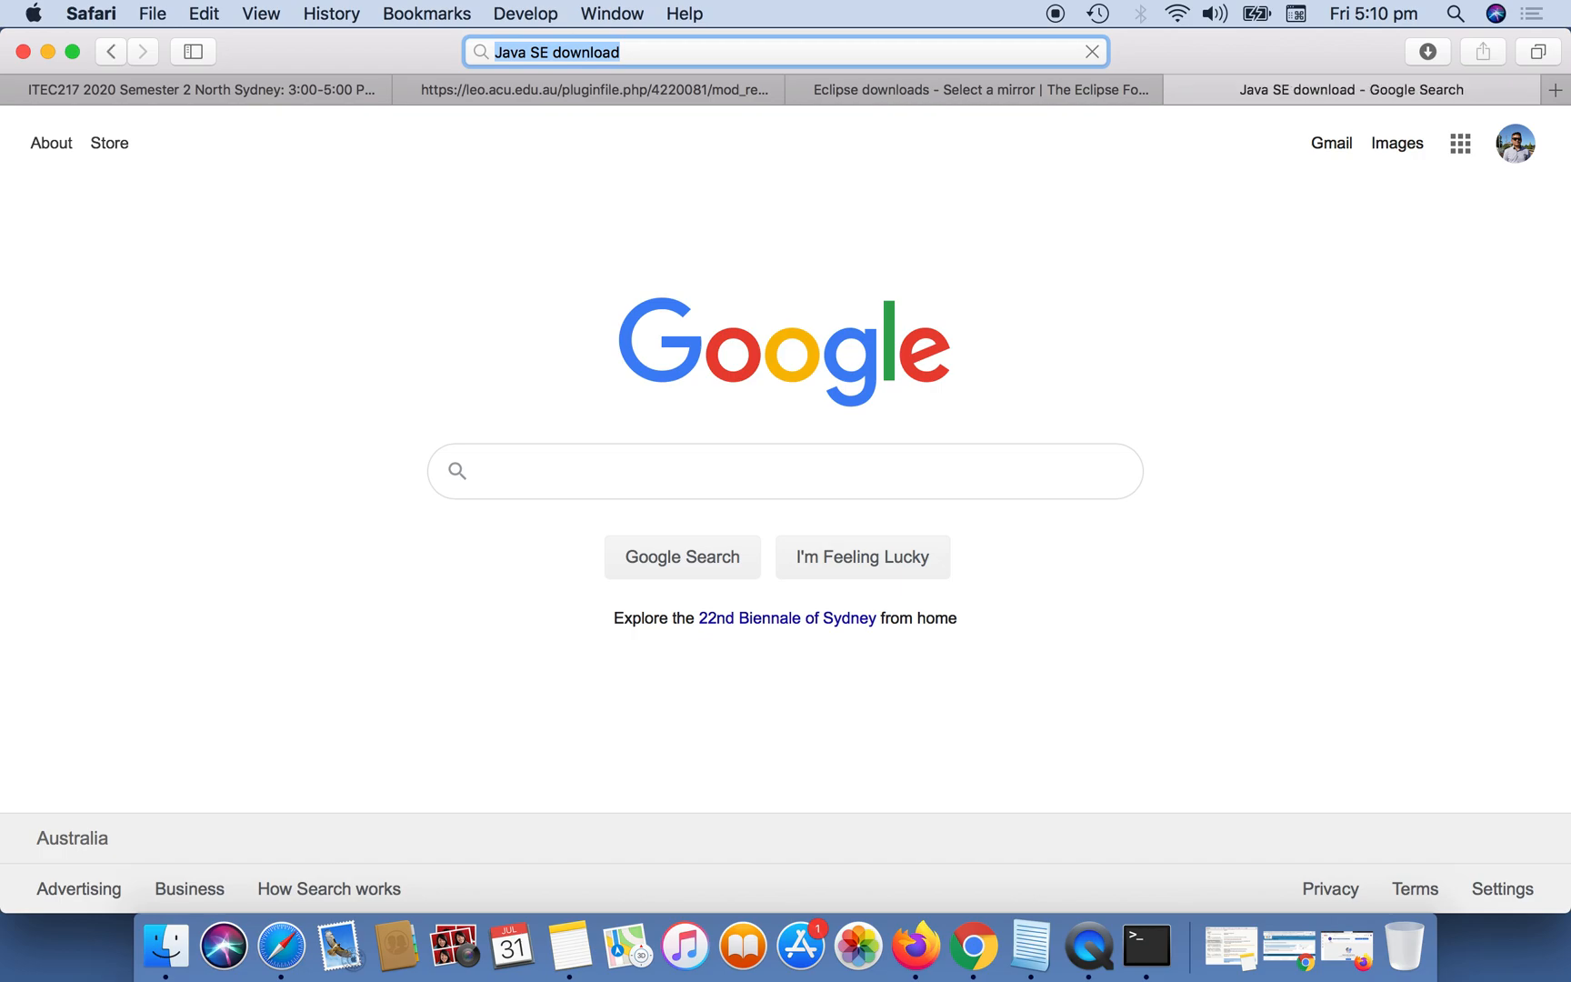
Open Oracle's Java SE Downloads page from the results and go to the JDK Download page for Java SE 14.
{"action": "scroll", "coordinate": [744, 492], "scroll_direction": "down", "scroll_amount": 1}
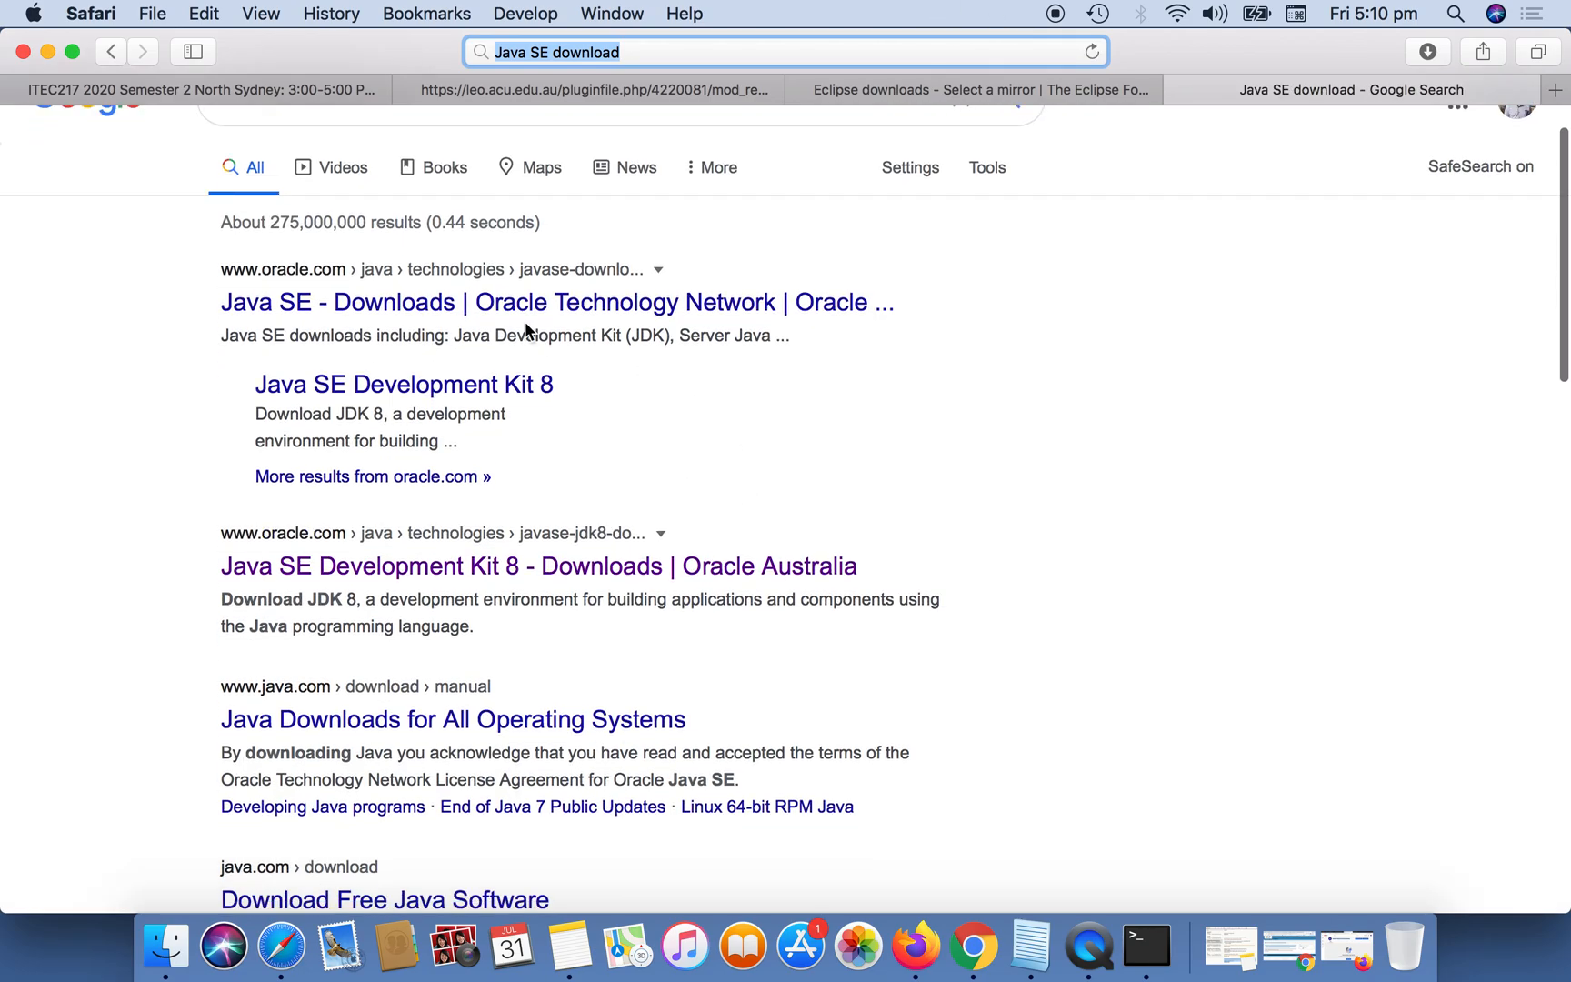
{"action": "left_click", "coordinate": [357, 302]}
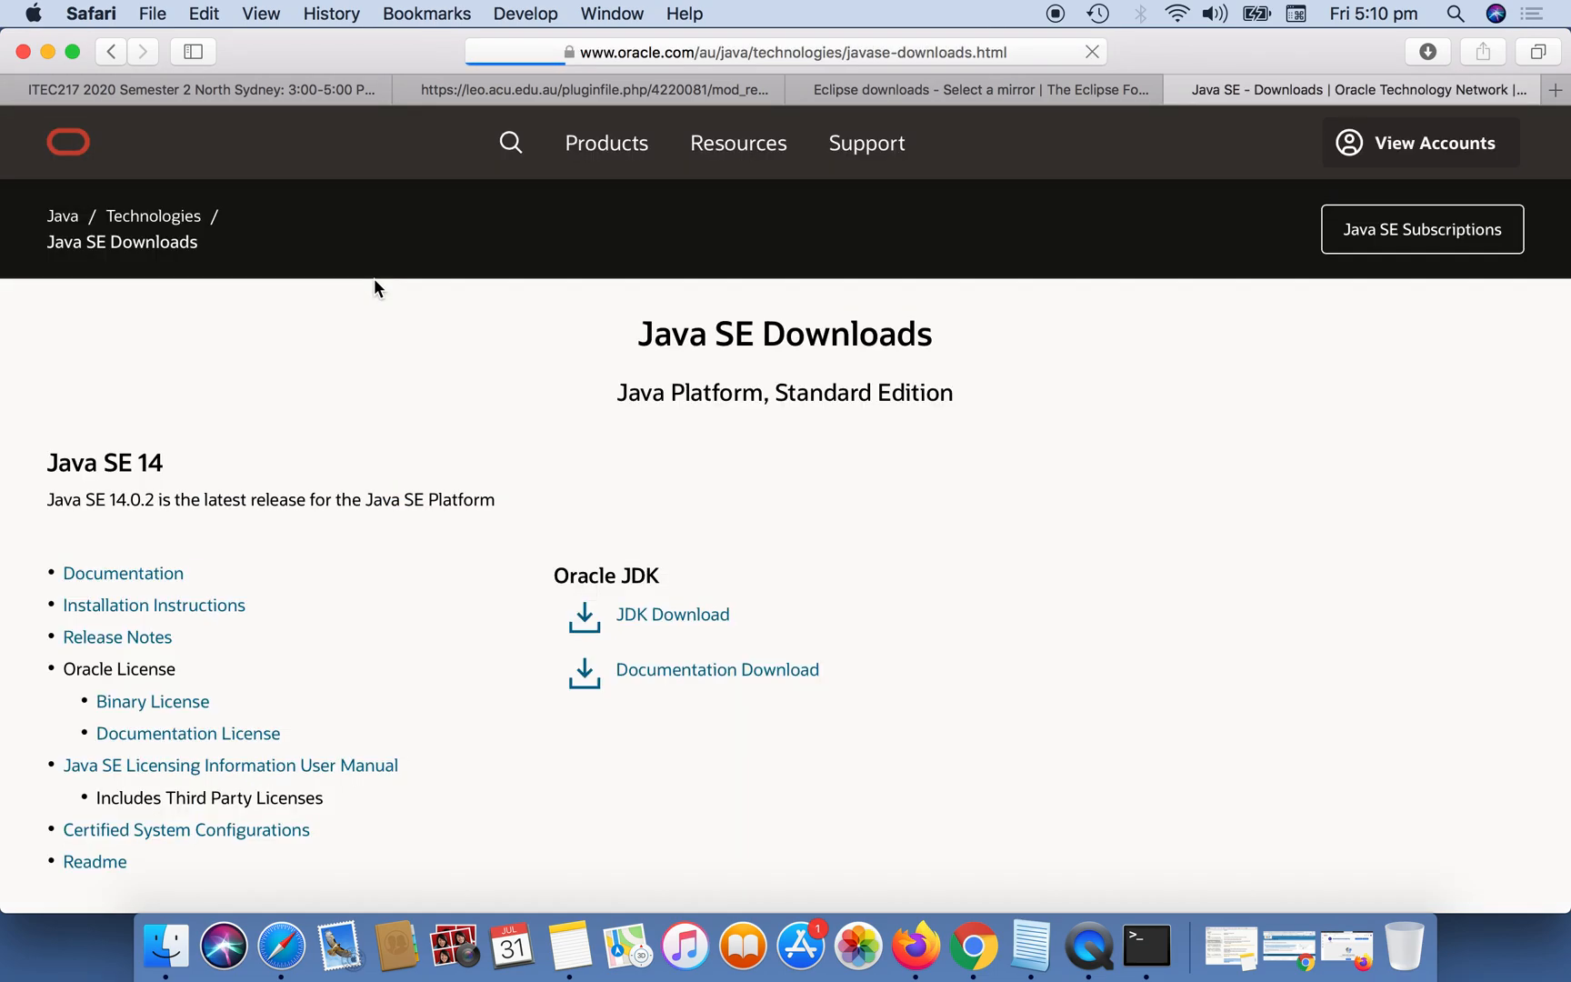
{"action": "scroll", "coordinate": [800, 602], "scroll_direction": "down", "scroll_amount": 3}
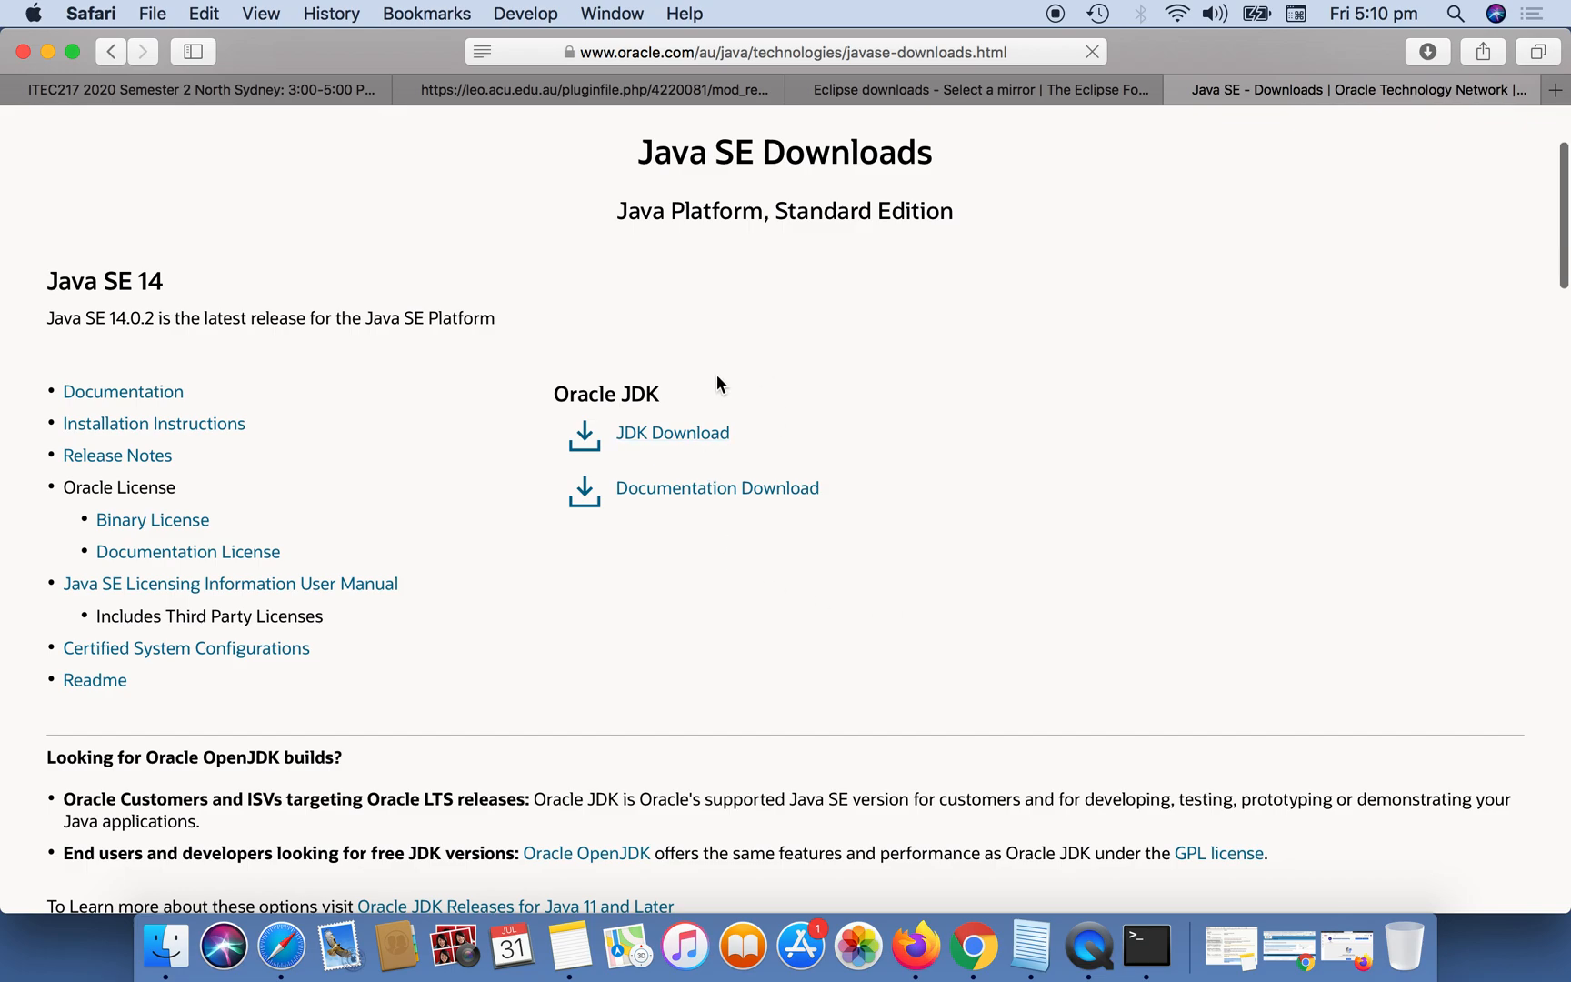
{"action": "scroll", "coordinate": [915, 458], "scroll_direction": "down", "scroll_amount": 2}
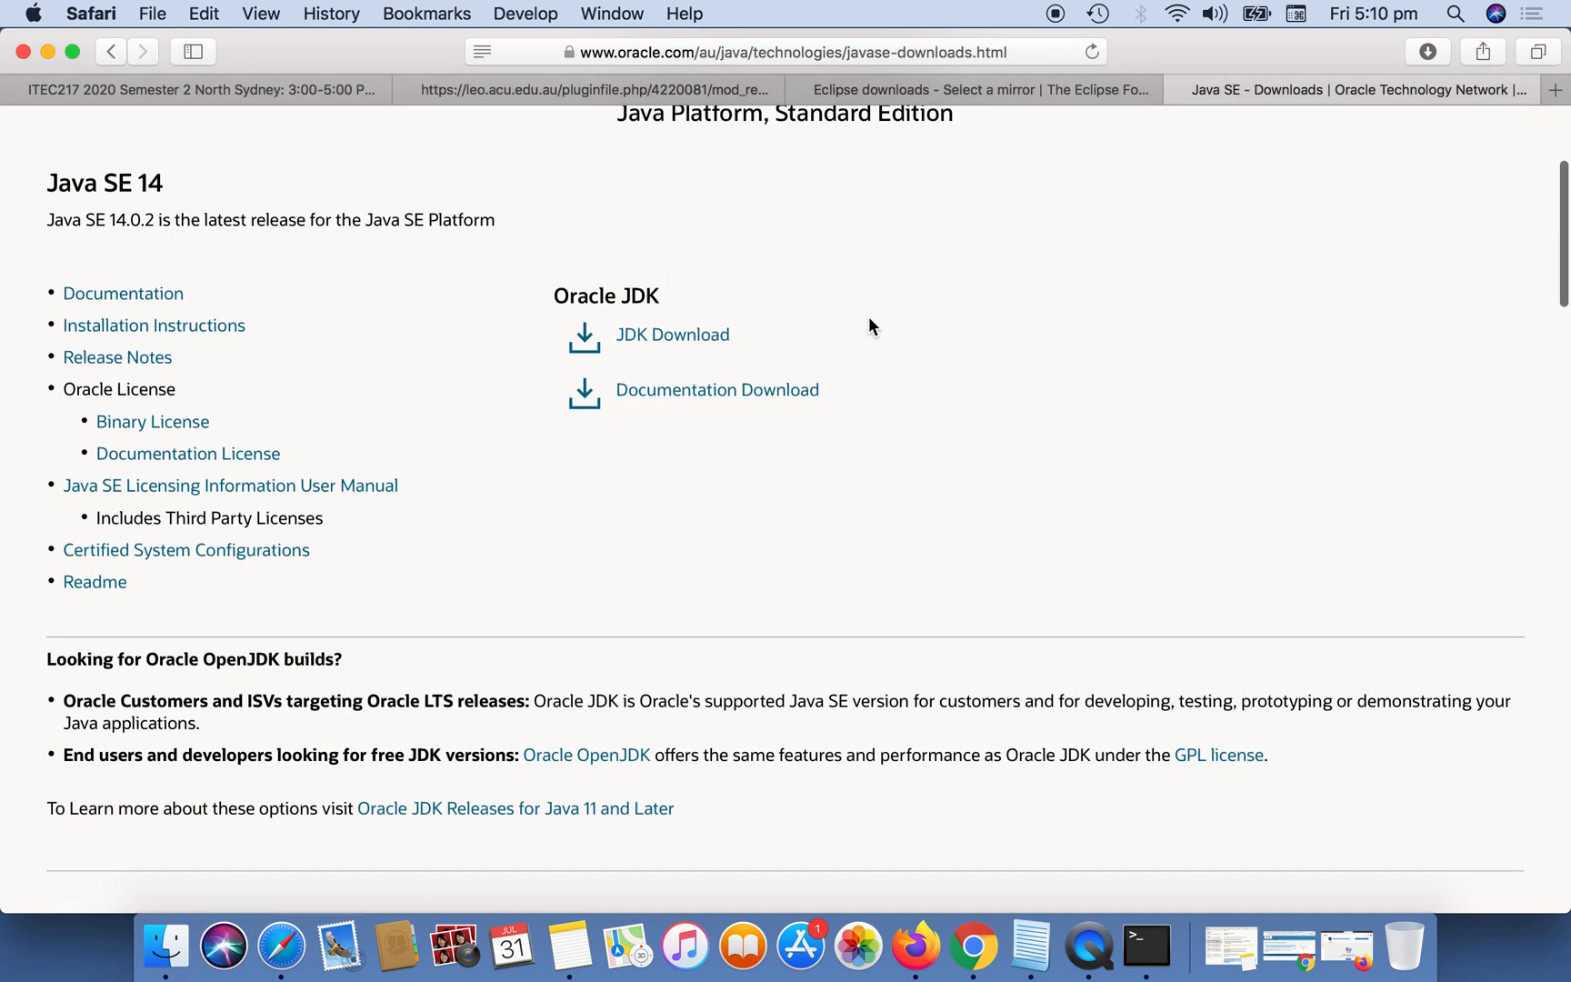
{"action": "left_click", "coordinate": [698, 338]}
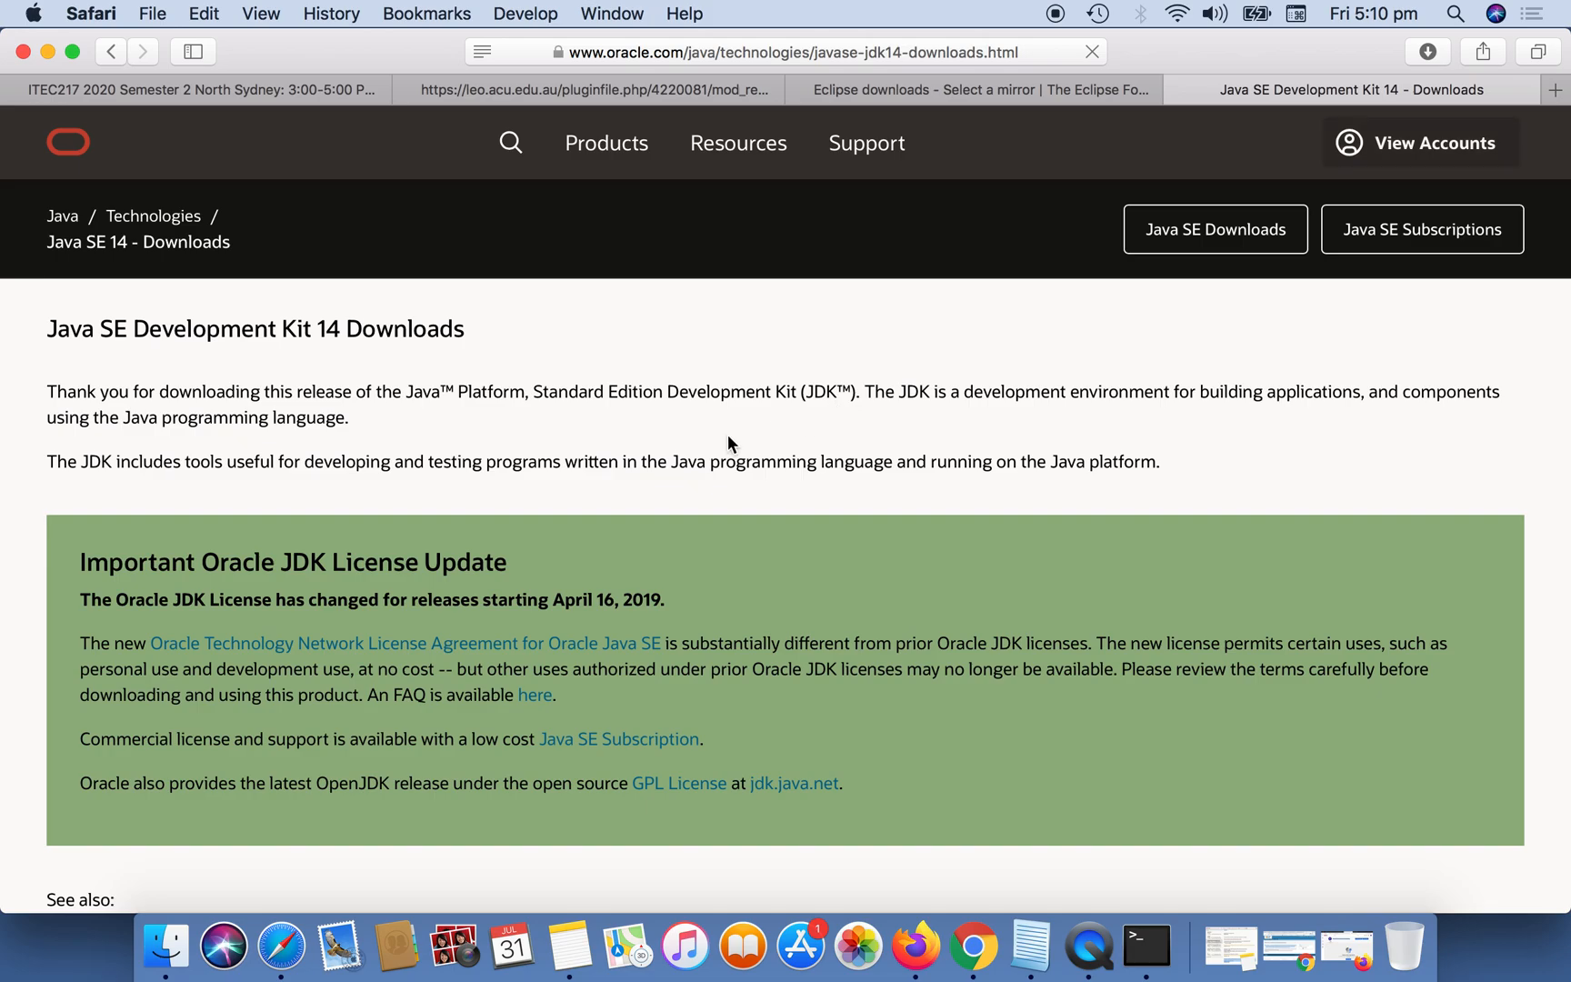
Examine the Java SE Development Kit 14.0.2 table for the installers offered for each operating system.
{"action": "scroll", "coordinate": [728, 434], "scroll_direction": "down", "scroll_amount": 3}
{"action": "scroll", "coordinate": [509, 560], "scroll_direction": "down", "scroll_amount": 5}
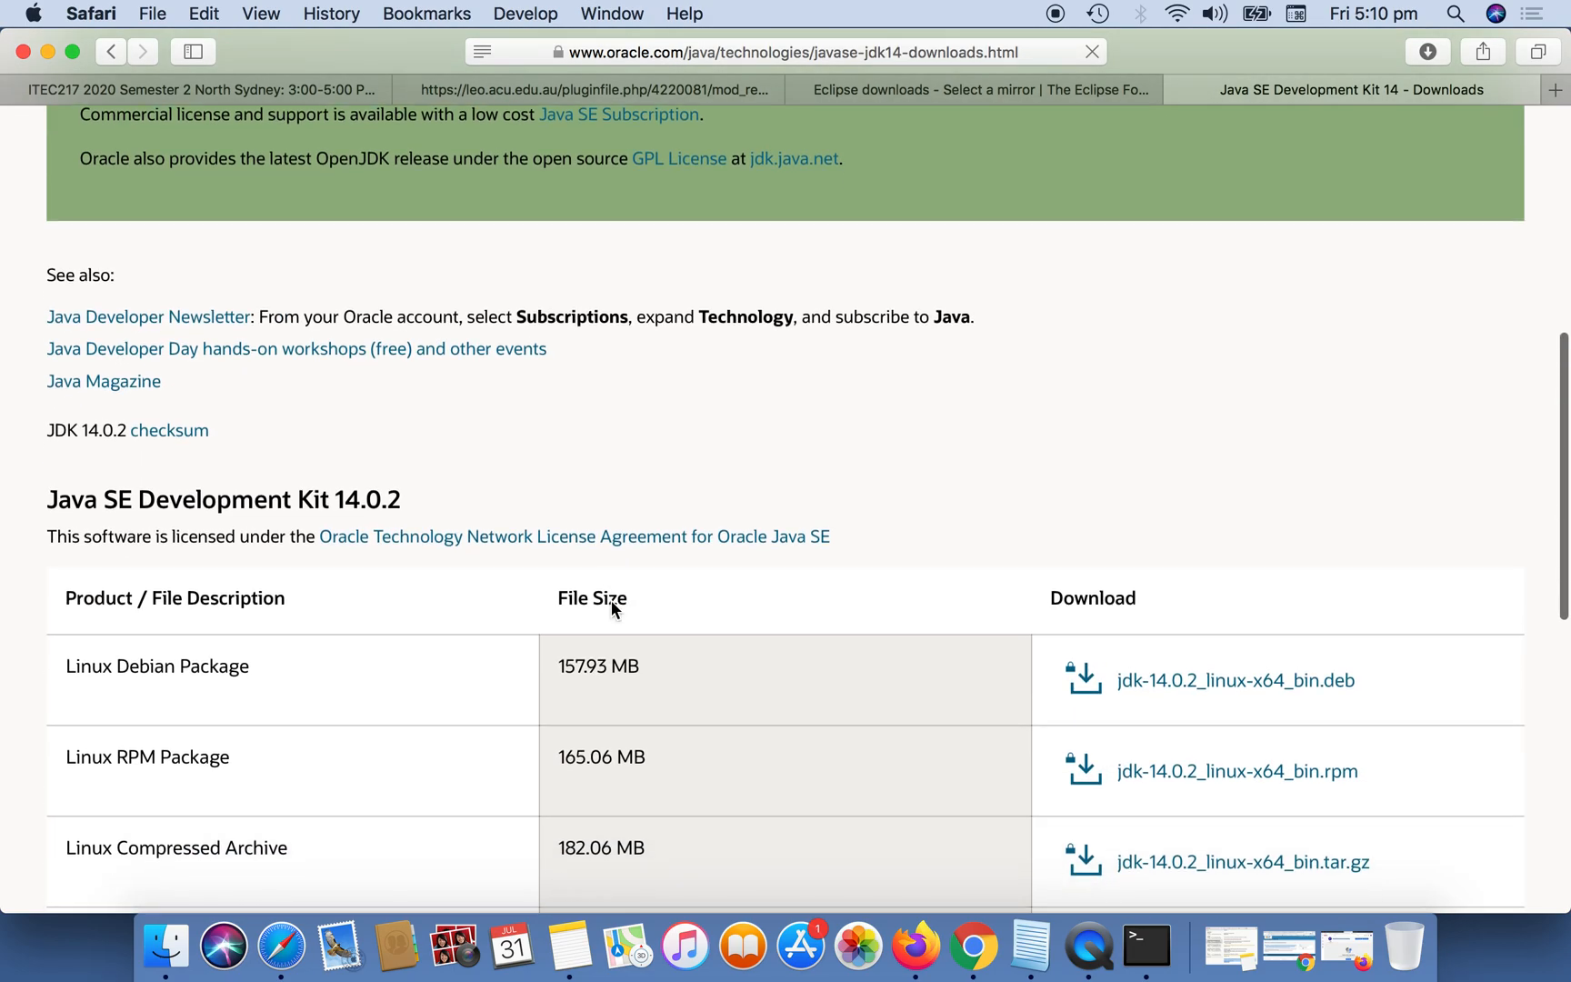
{"action": "scroll", "coordinate": [515, 449], "scroll_direction": "down", "scroll_amount": 5}
{"action": "scroll", "coordinate": [406, 484], "scroll_direction": "down", "scroll_amount": 3}
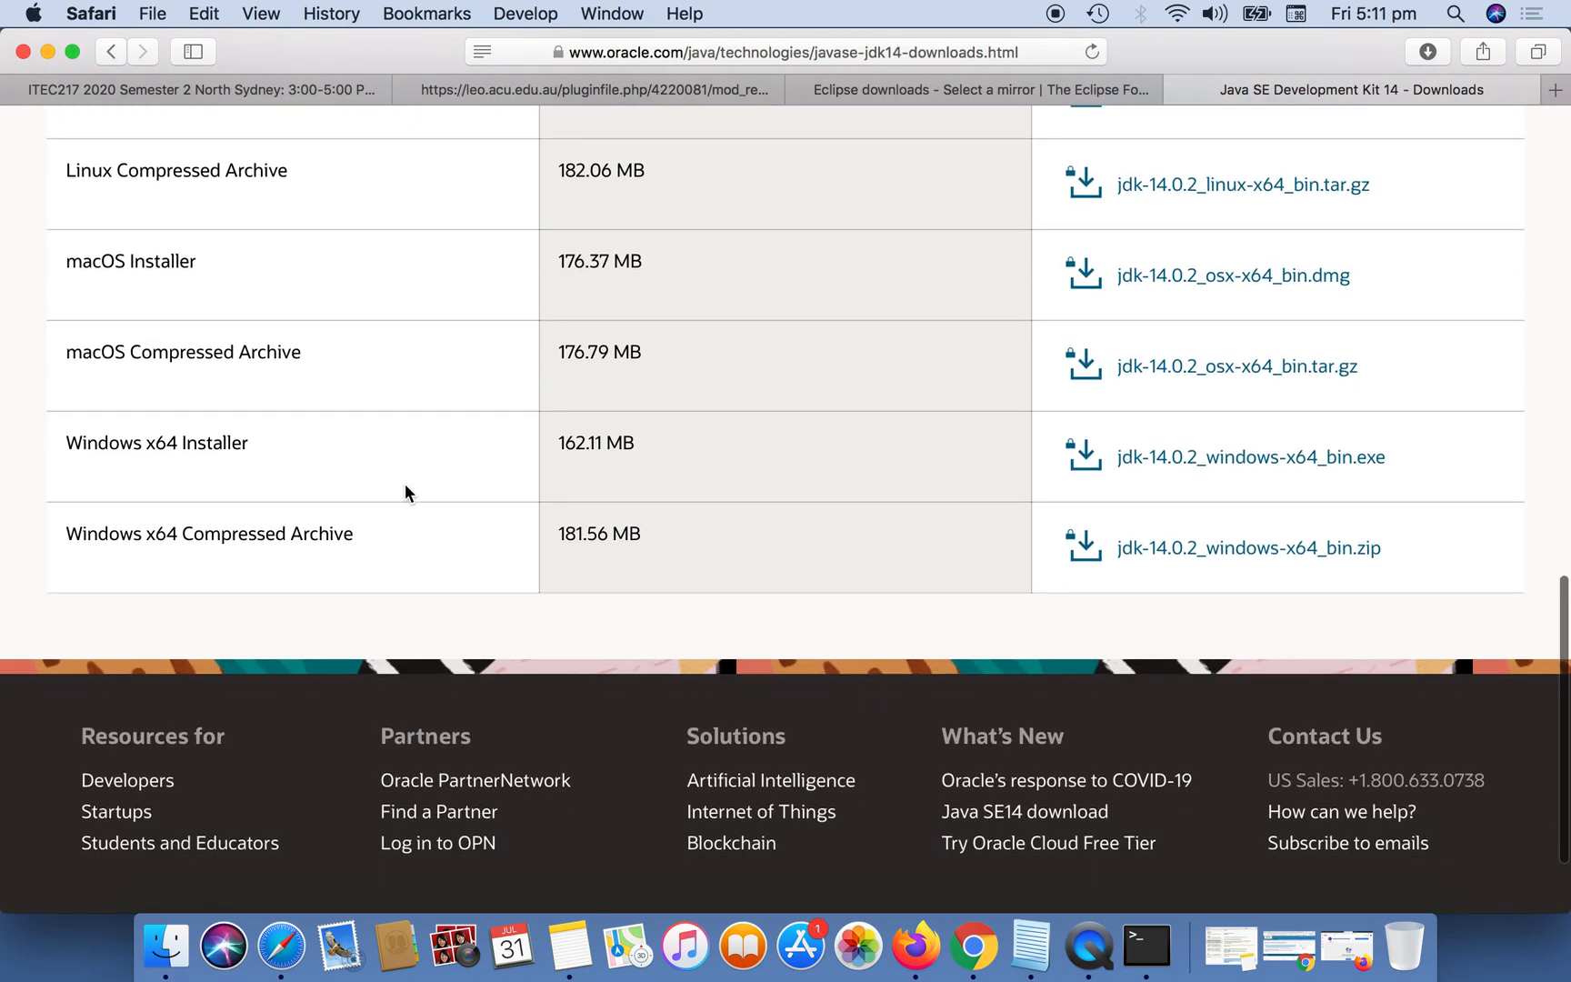
{"action": "scroll", "coordinate": [406, 483], "scroll_direction": "up", "scroll_amount": 2}
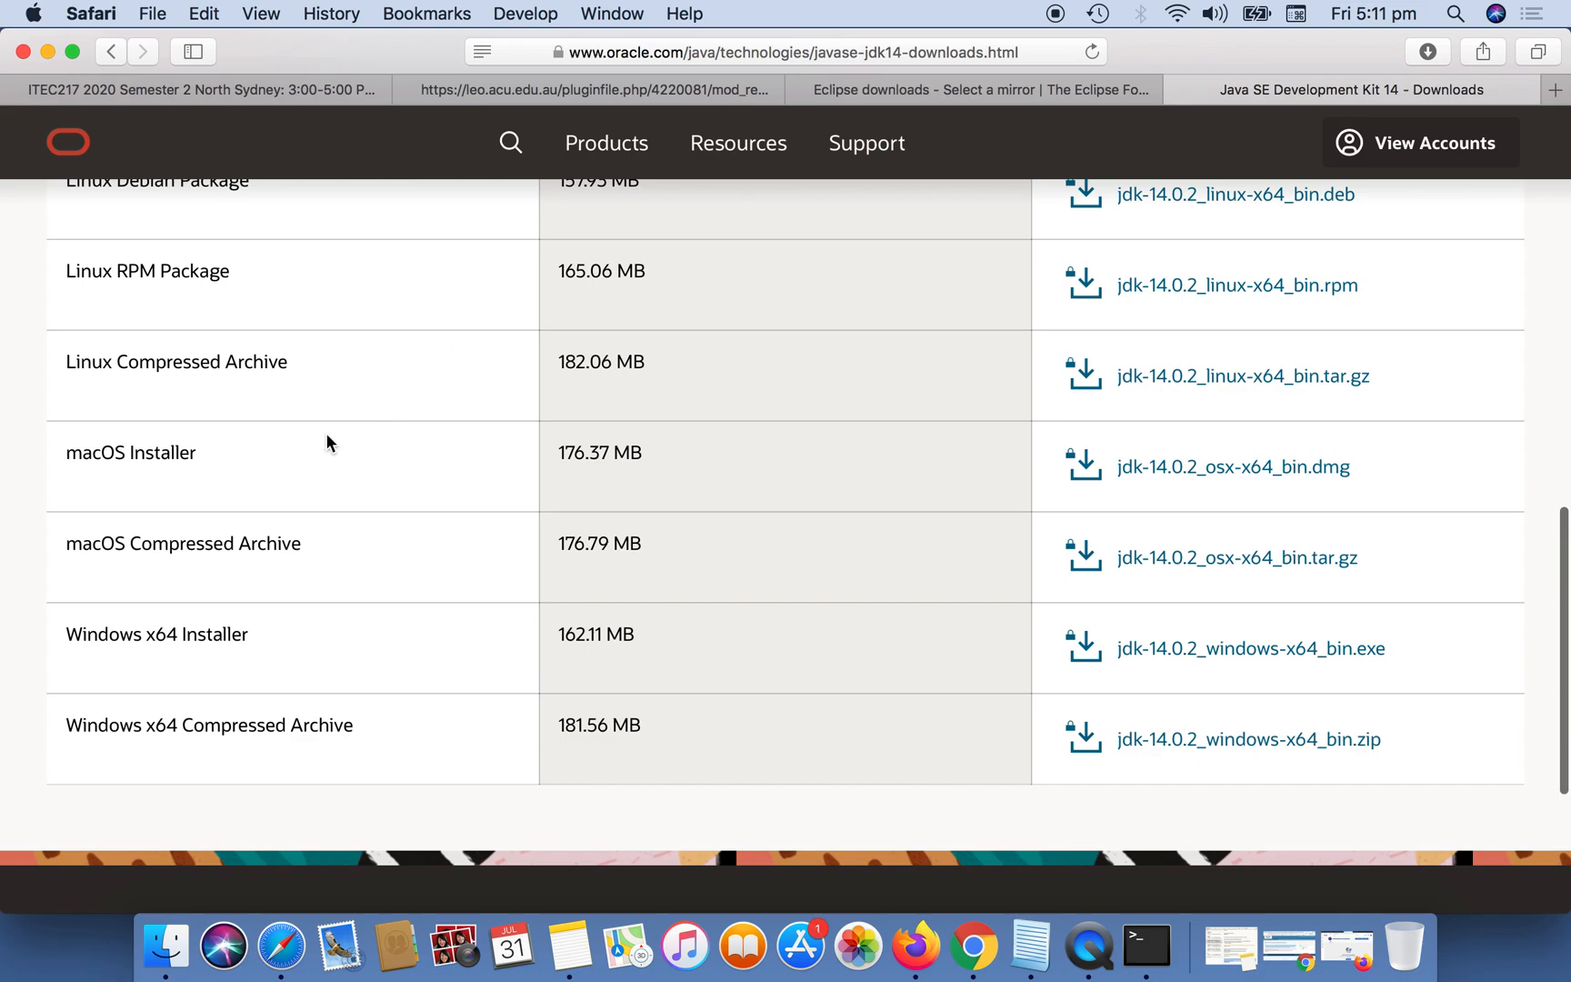
{"action": "scroll", "coordinate": [344, 478], "scroll_direction": "up", "scroll_amount": 1}
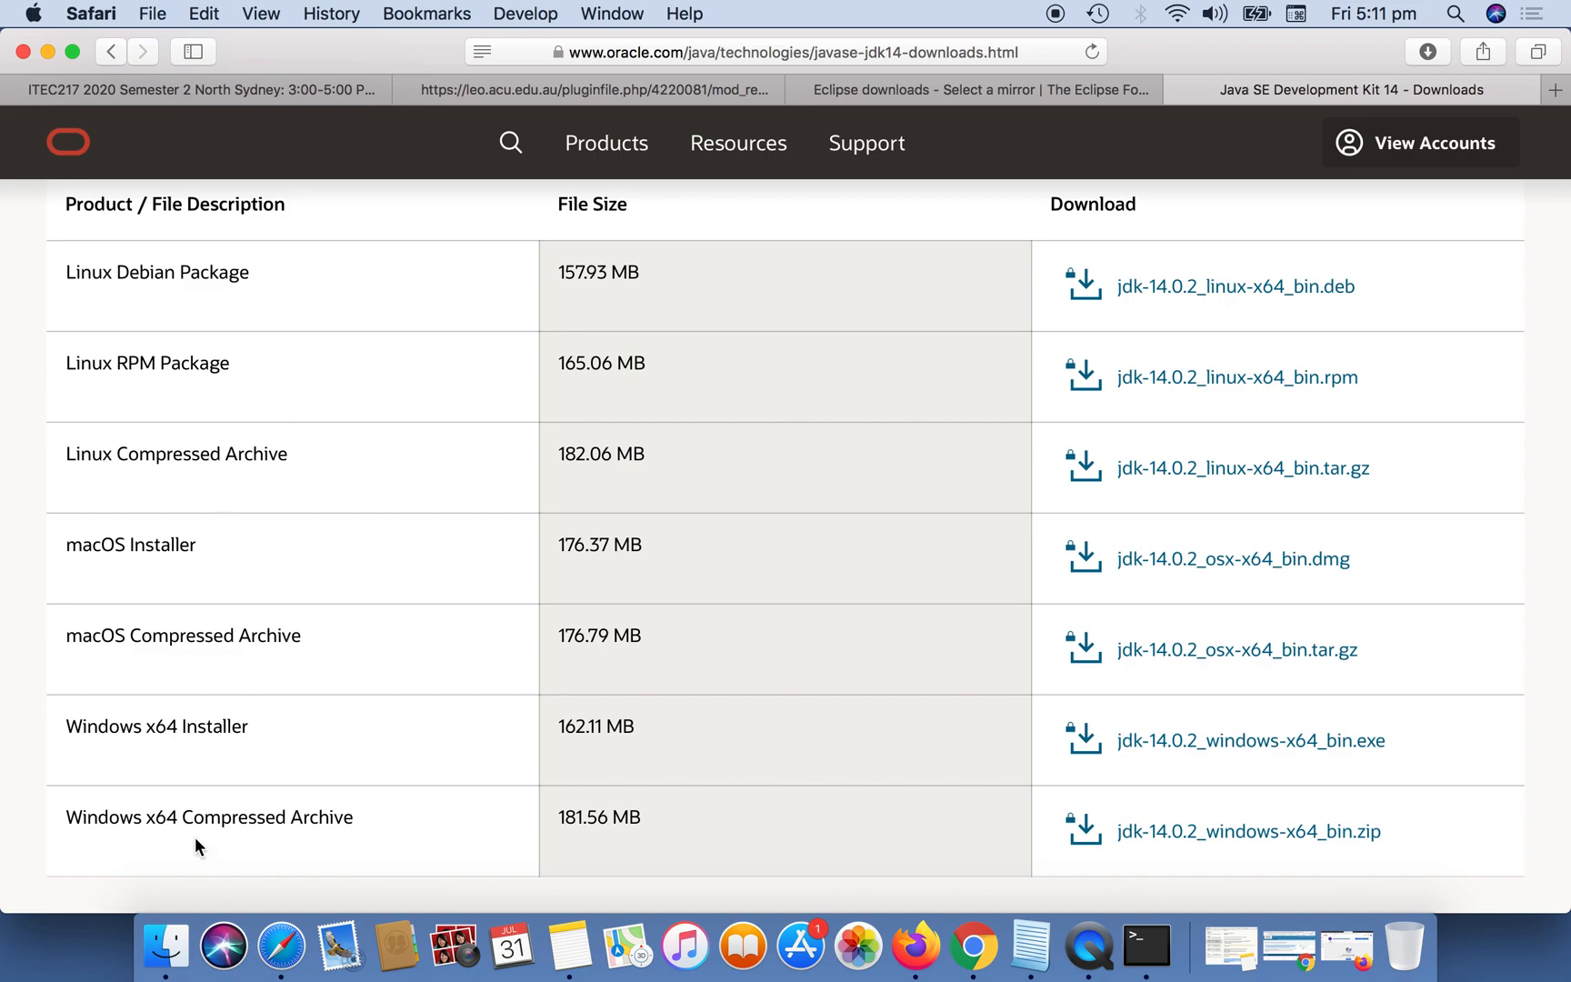
Switch to Finder, open jdk-14.0.2_osx-x64_bin.dmg from the Downloads folder and launch JDK 14.0.2.pkg.
{"action": "left_click", "coordinate": [167, 950]}
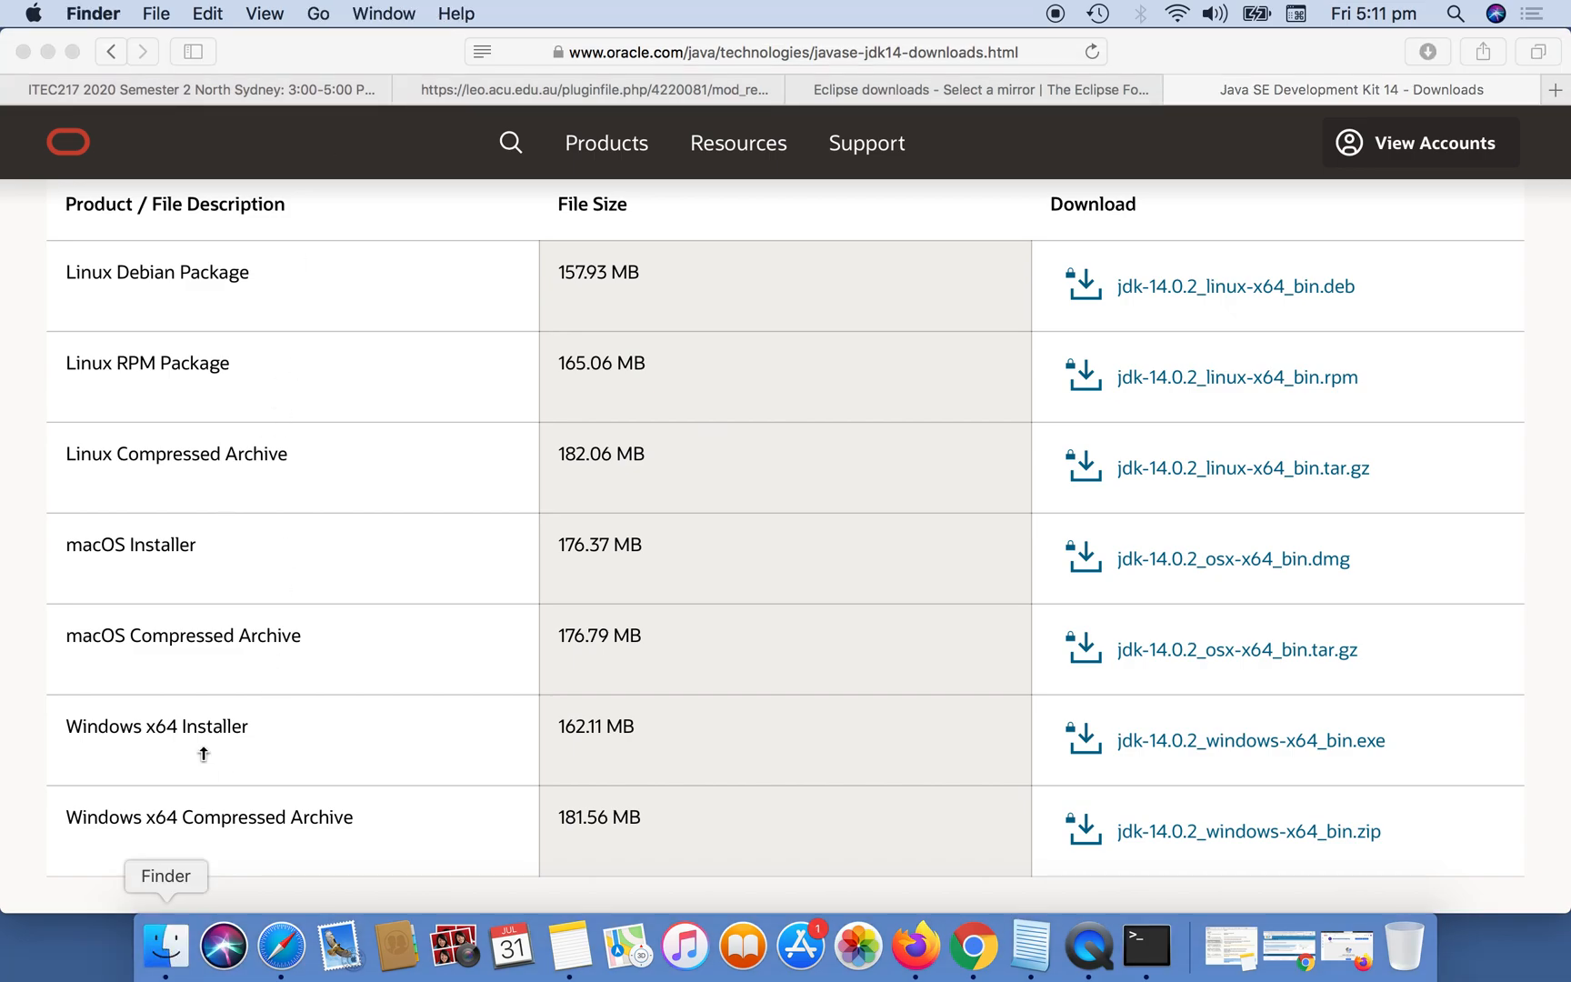
{"action": "left_click", "coordinate": [168, 950]}
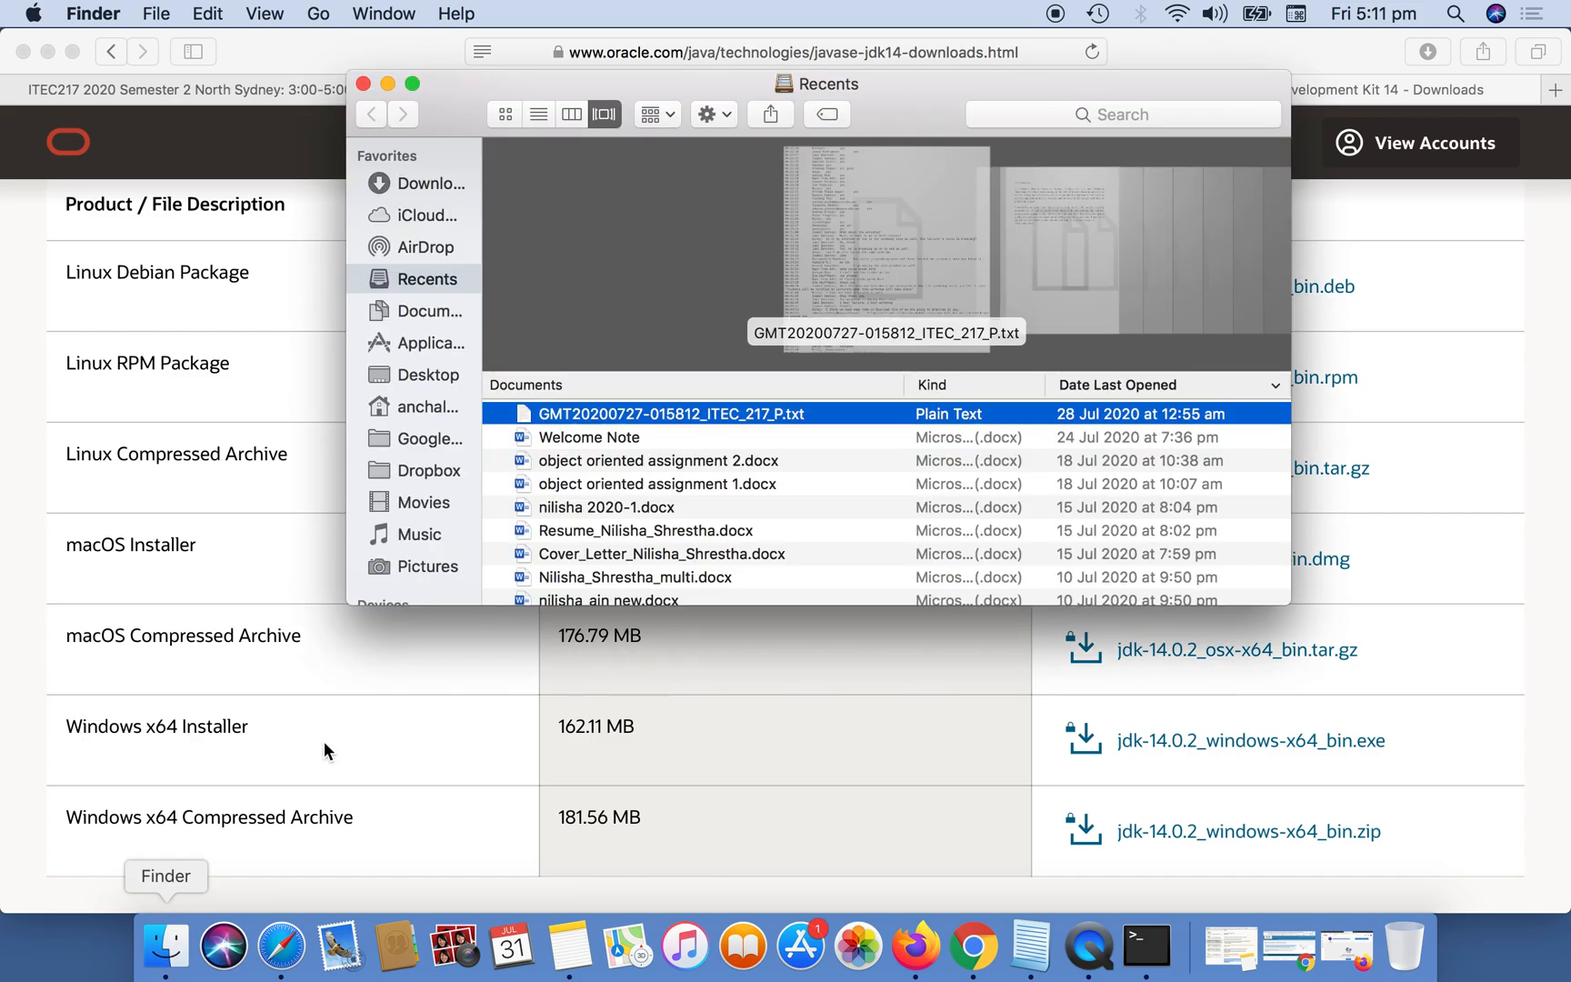
{"action": "left_click", "coordinate": [437, 186]}
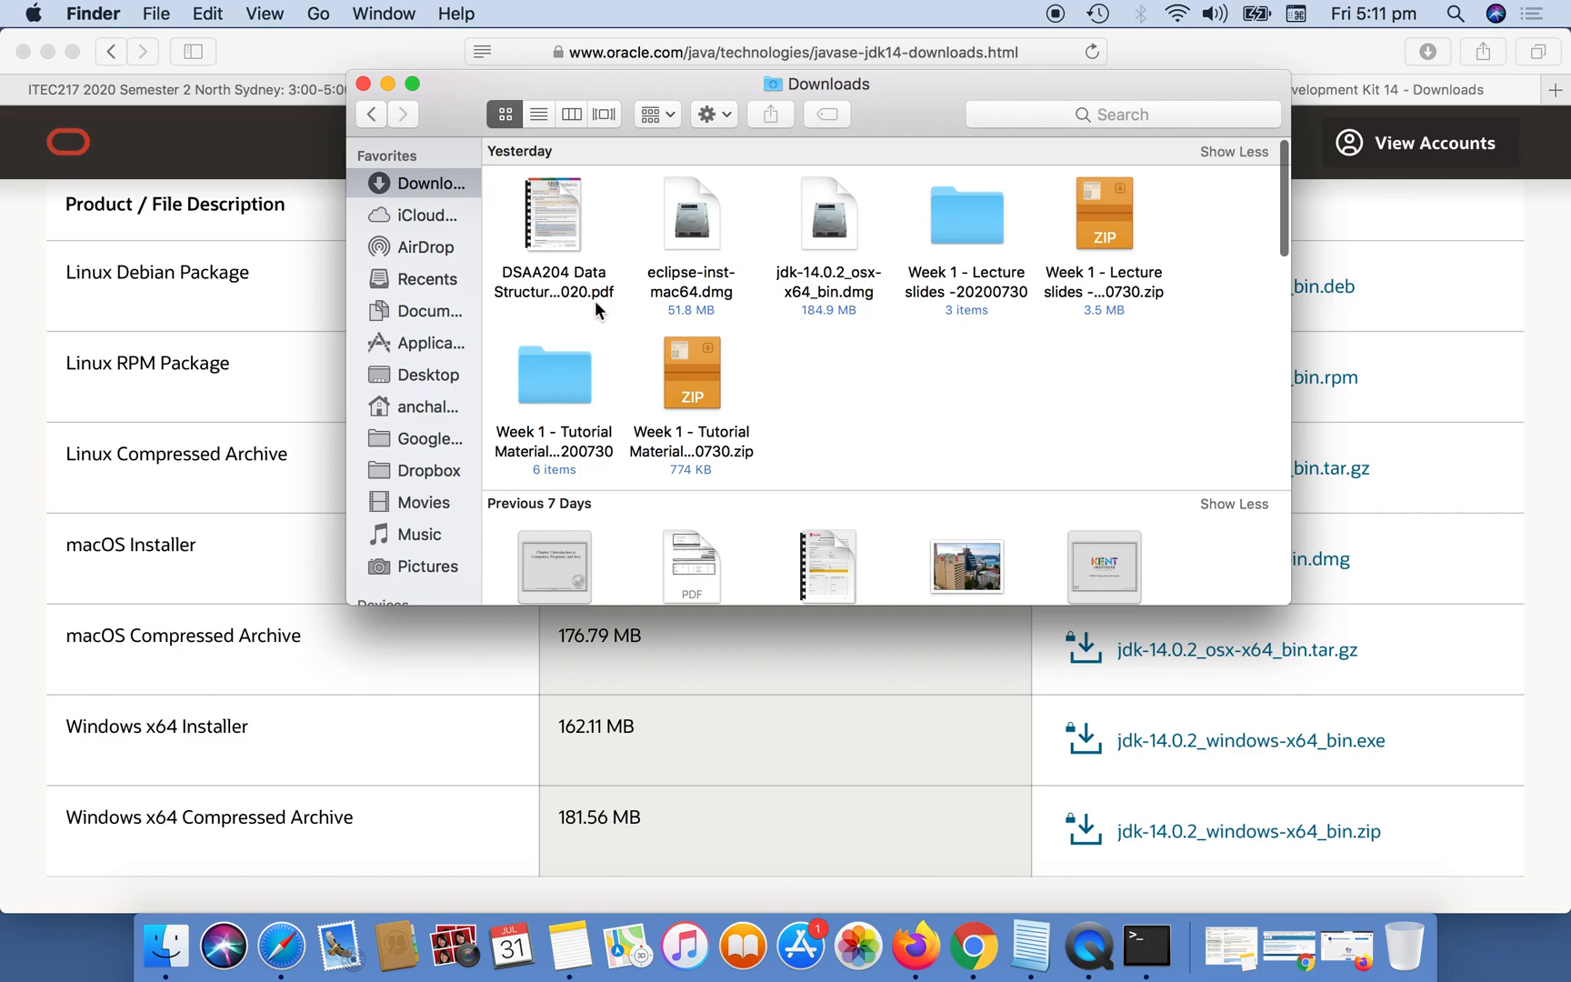
{"action": "left_click", "coordinate": [830, 234]}
{"action": "double_click", "coordinate": [830, 235]}
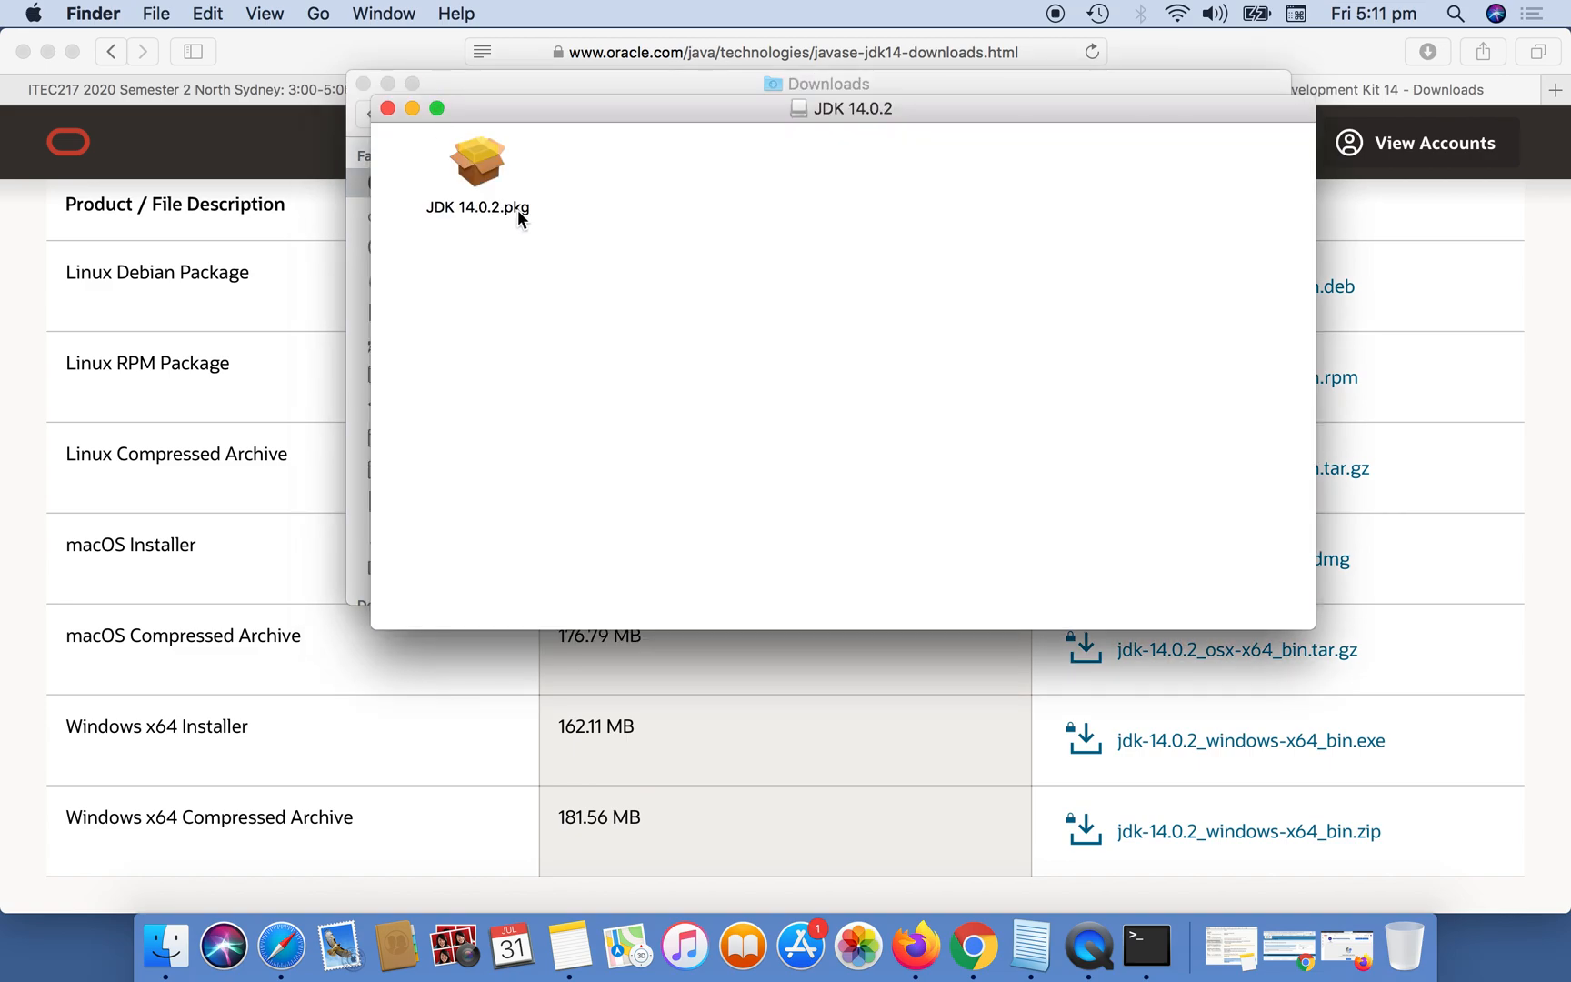
{"action": "double_click", "coordinate": [476, 172]}
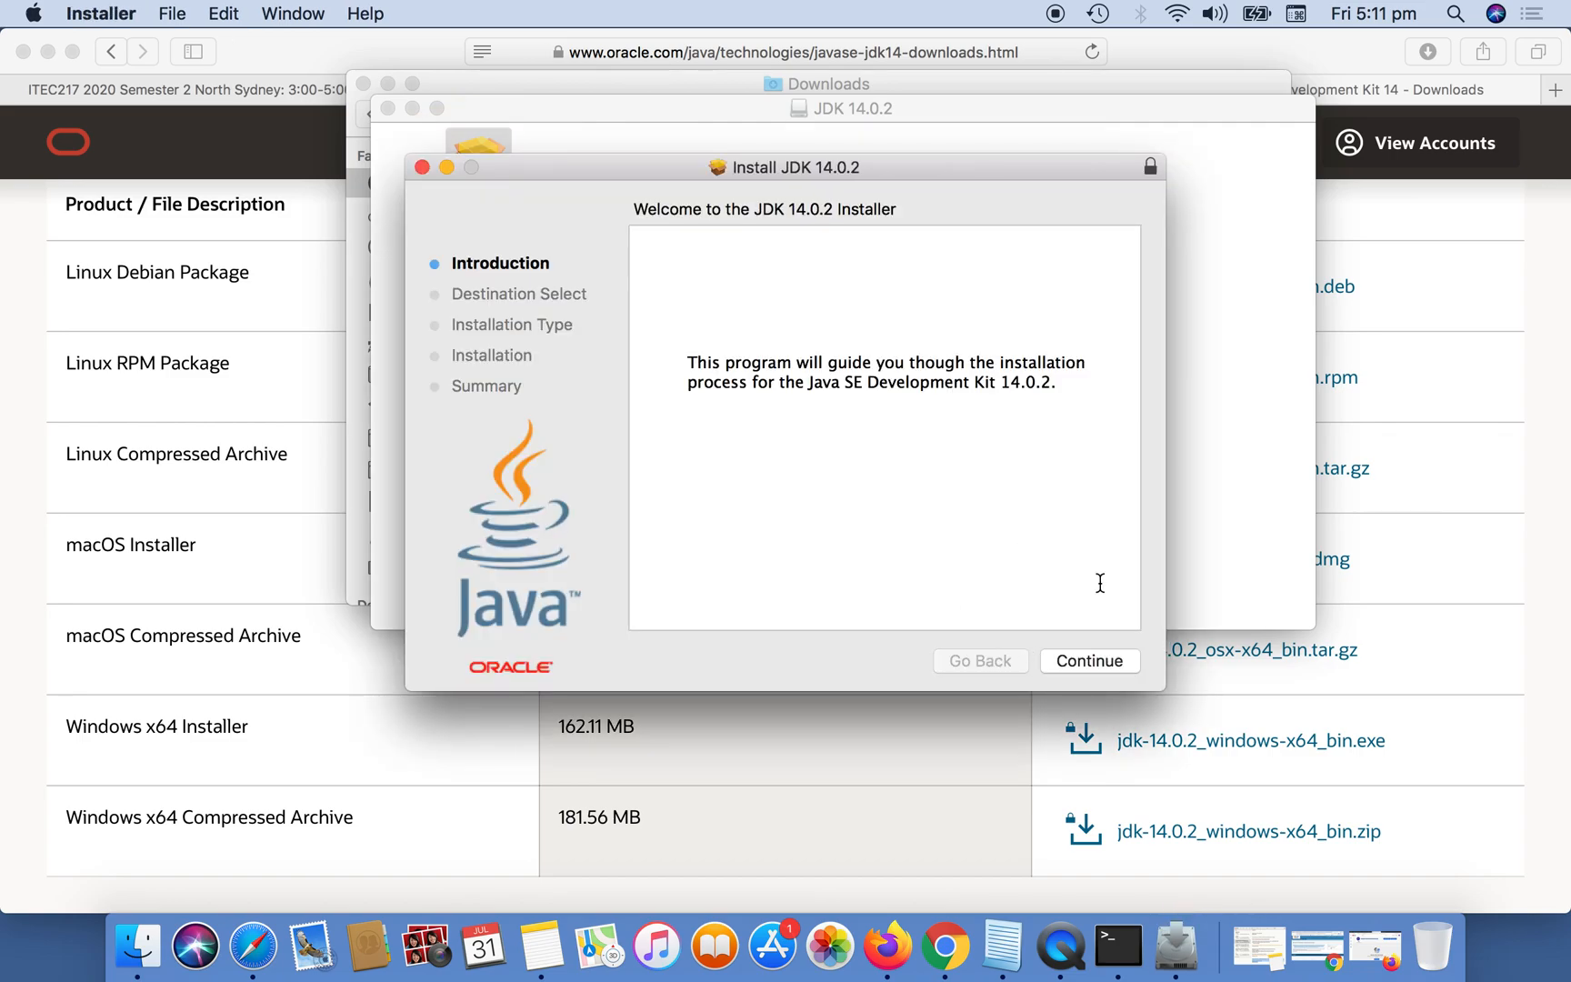
Run the standard JDK 14.0.2 installation on Macintosh HD, authorizing it with the account password.
{"action": "left_click", "coordinate": [1089, 661]}
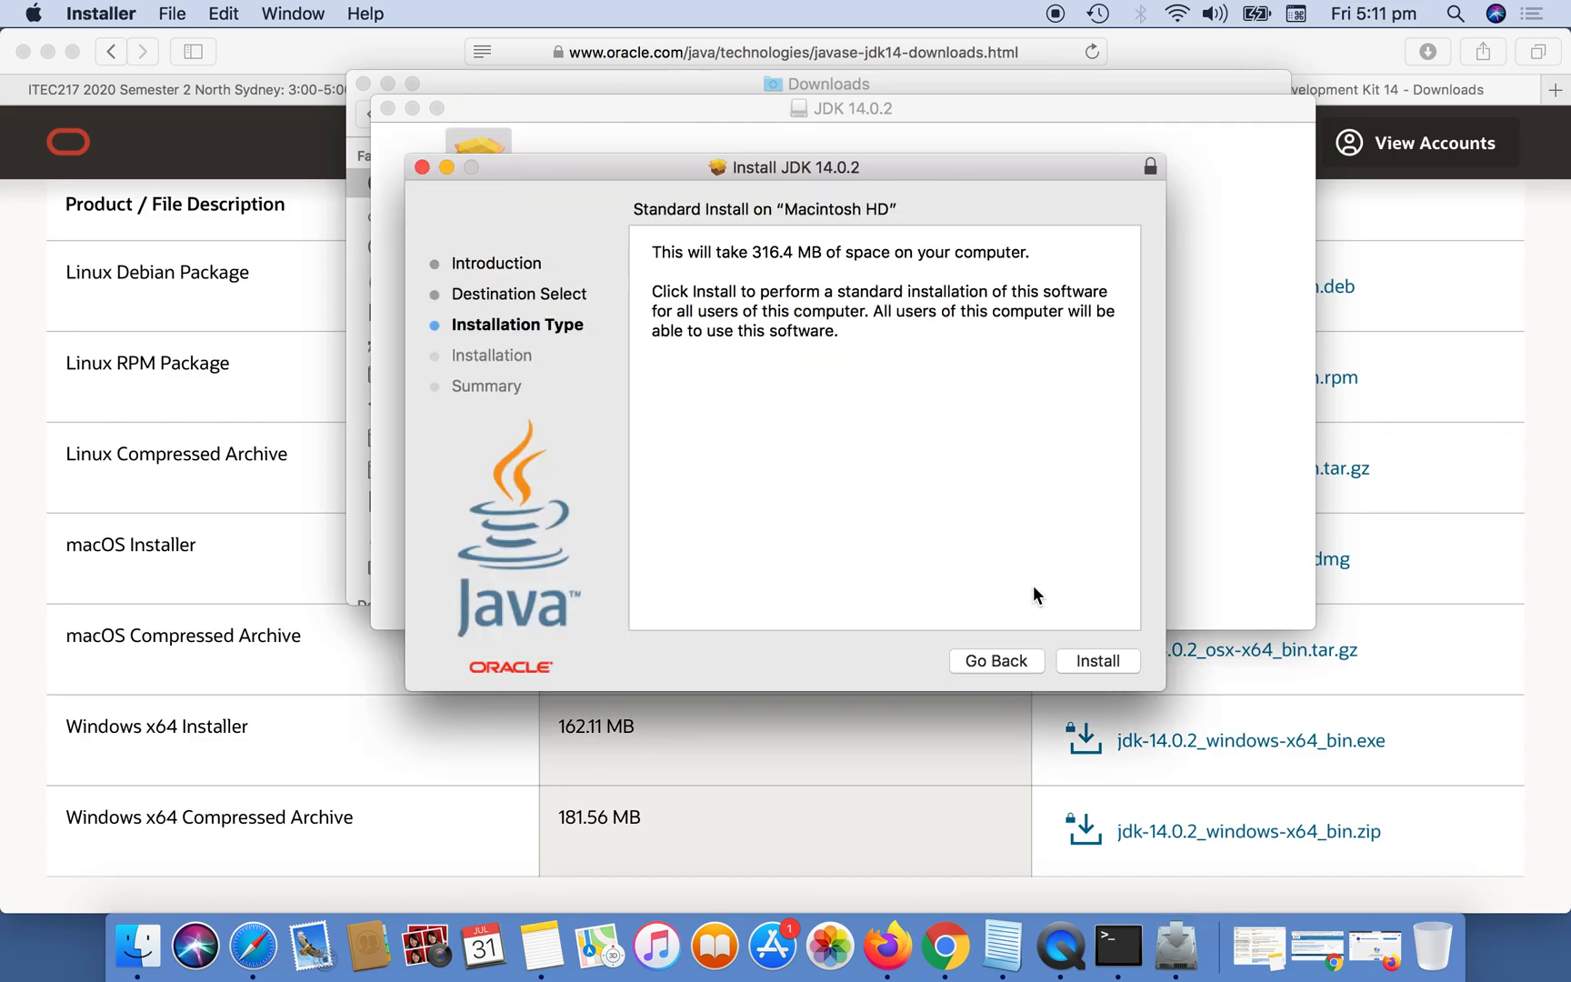
{"action": "left_click", "coordinate": [1098, 663]}
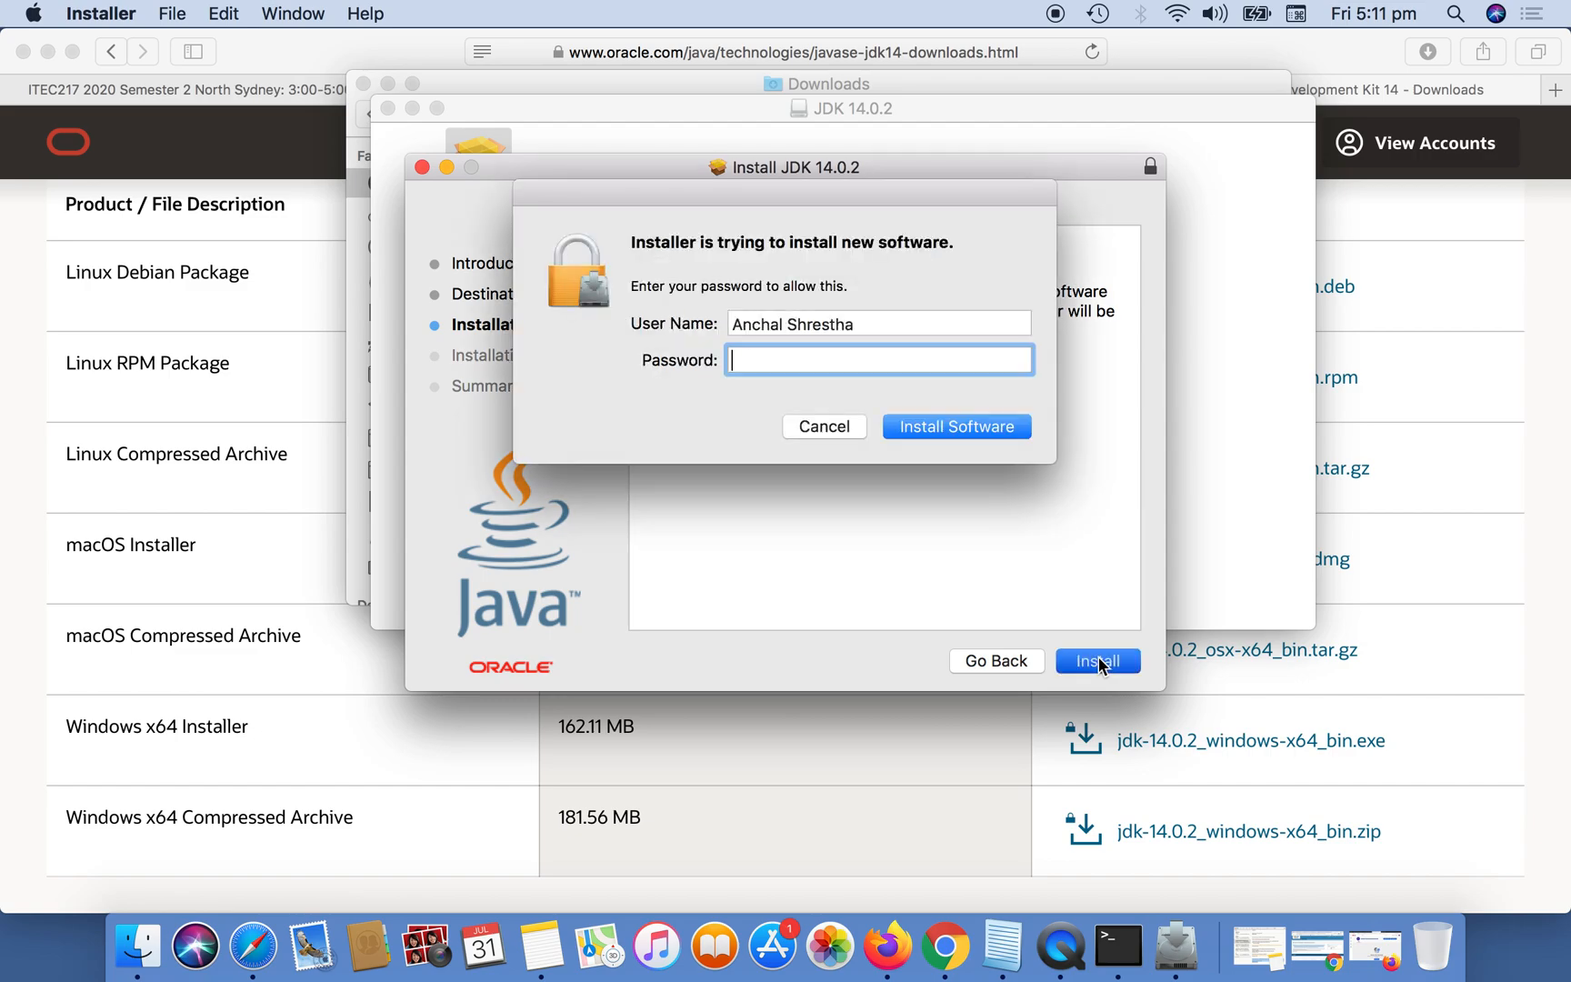
{"action": "type", "text": "•••••••"}
{"action": "left_click", "coordinate": [990, 428]}
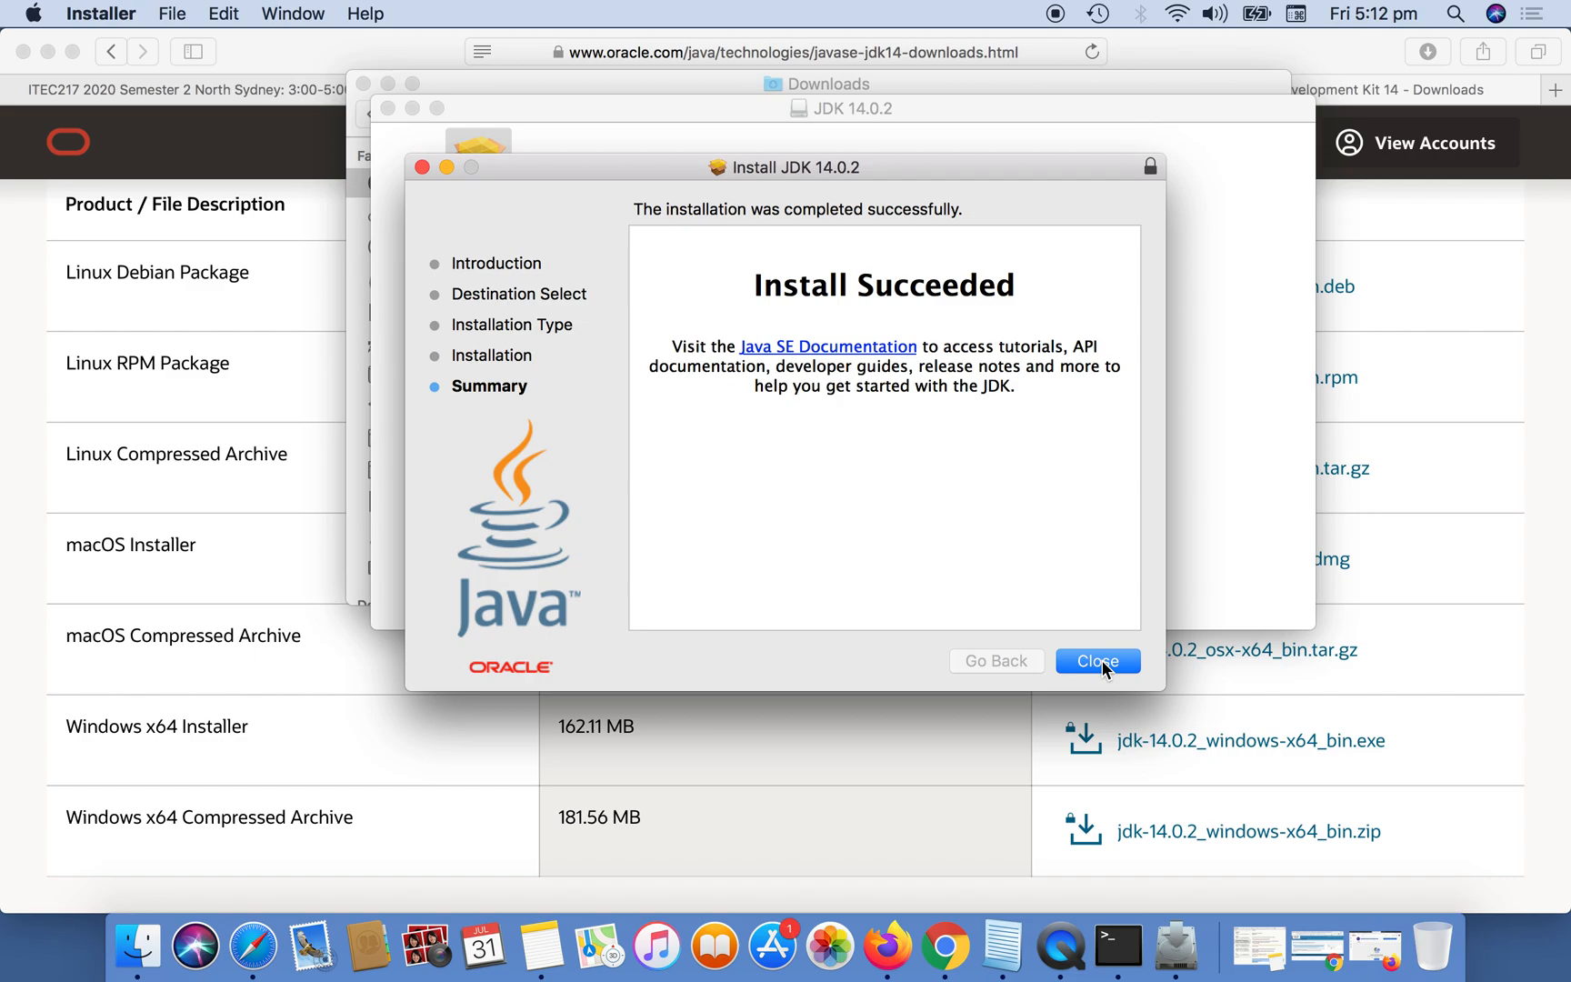
Close the JDK installer while keeping its package, close the JDK 14.0.2 disk image window and minimize the Downloads window.
{"action": "left_click", "coordinate": [1100, 661]}
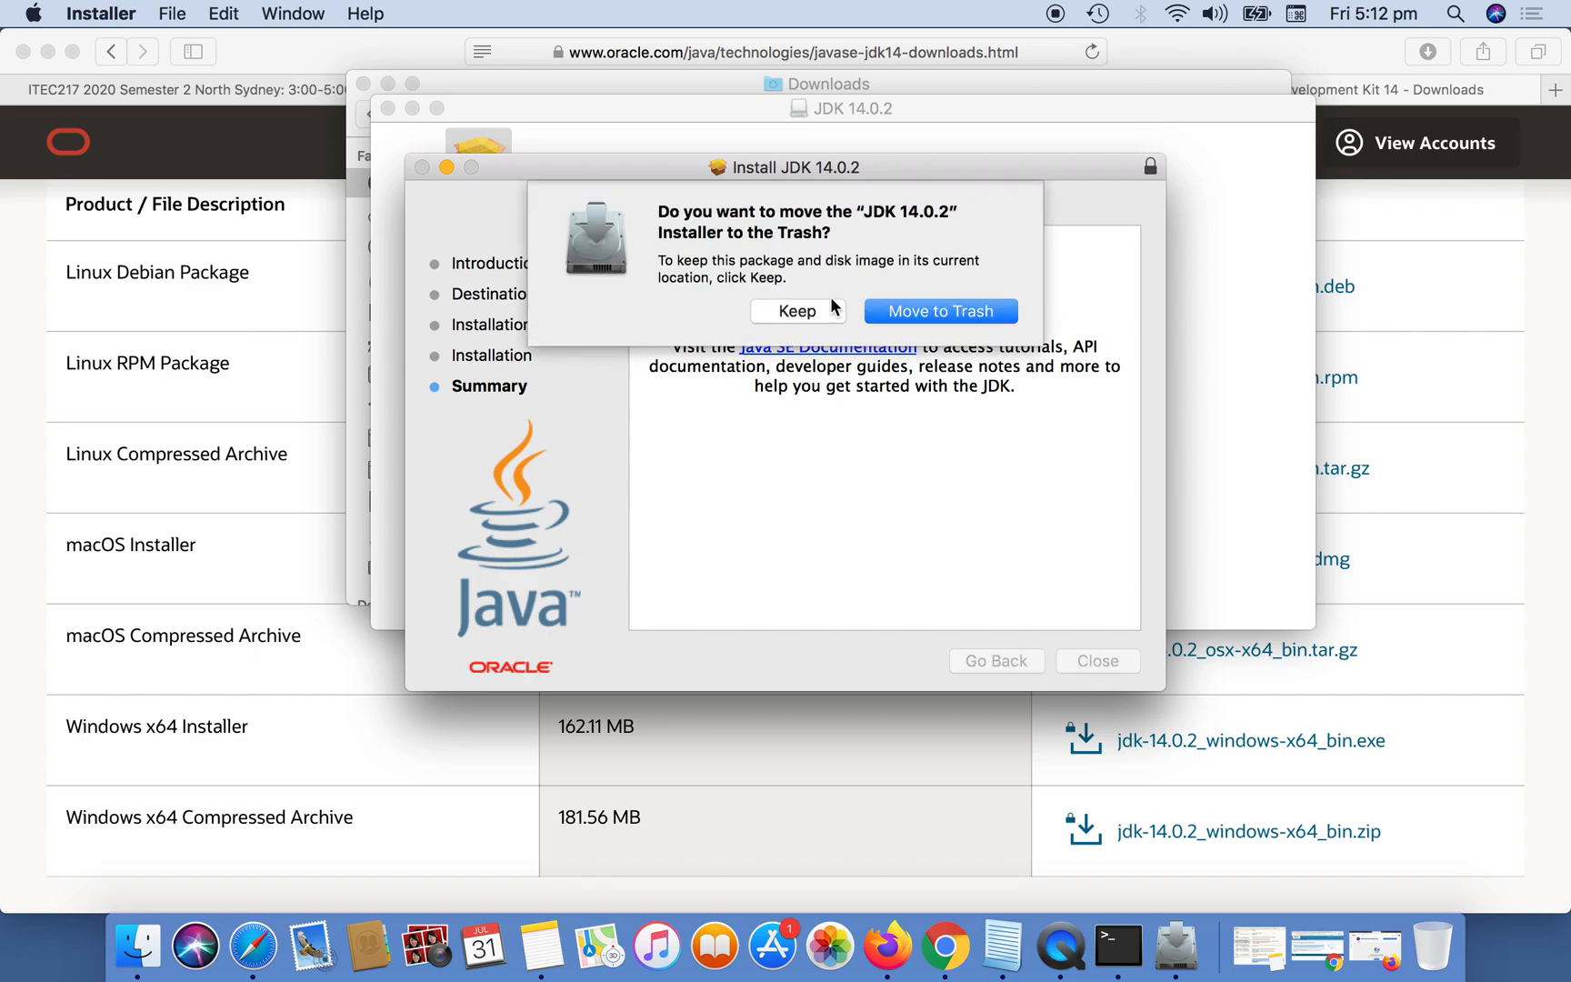
{"action": "left_click", "coordinate": [813, 309]}
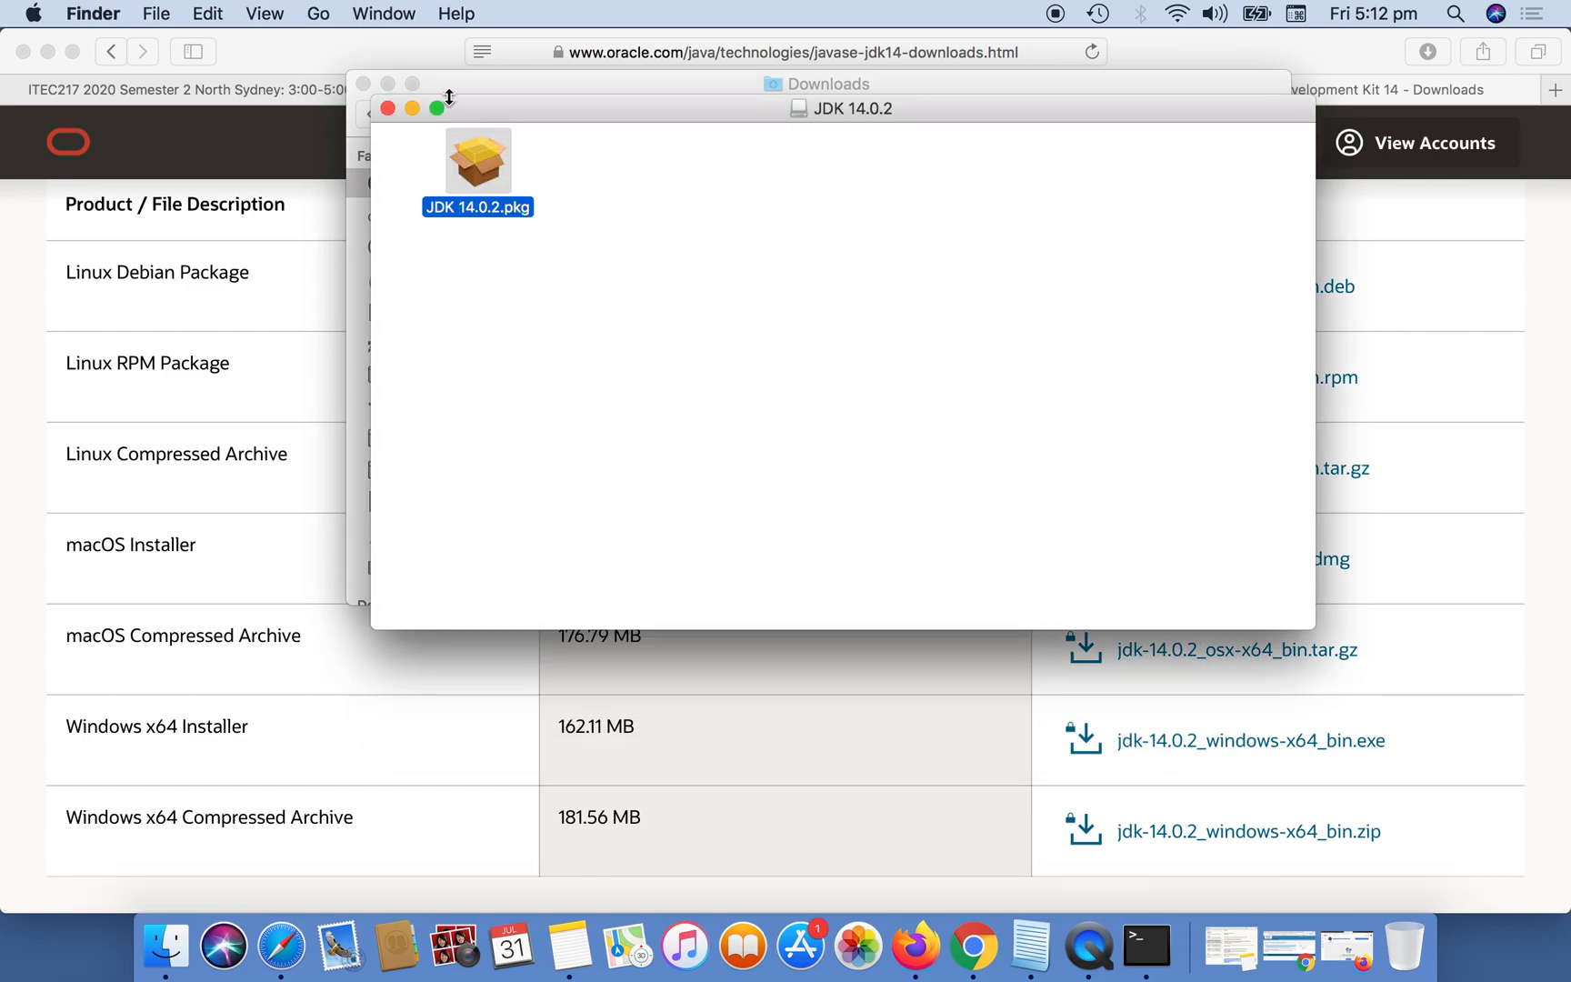
{"action": "left_click", "coordinate": [390, 108]}
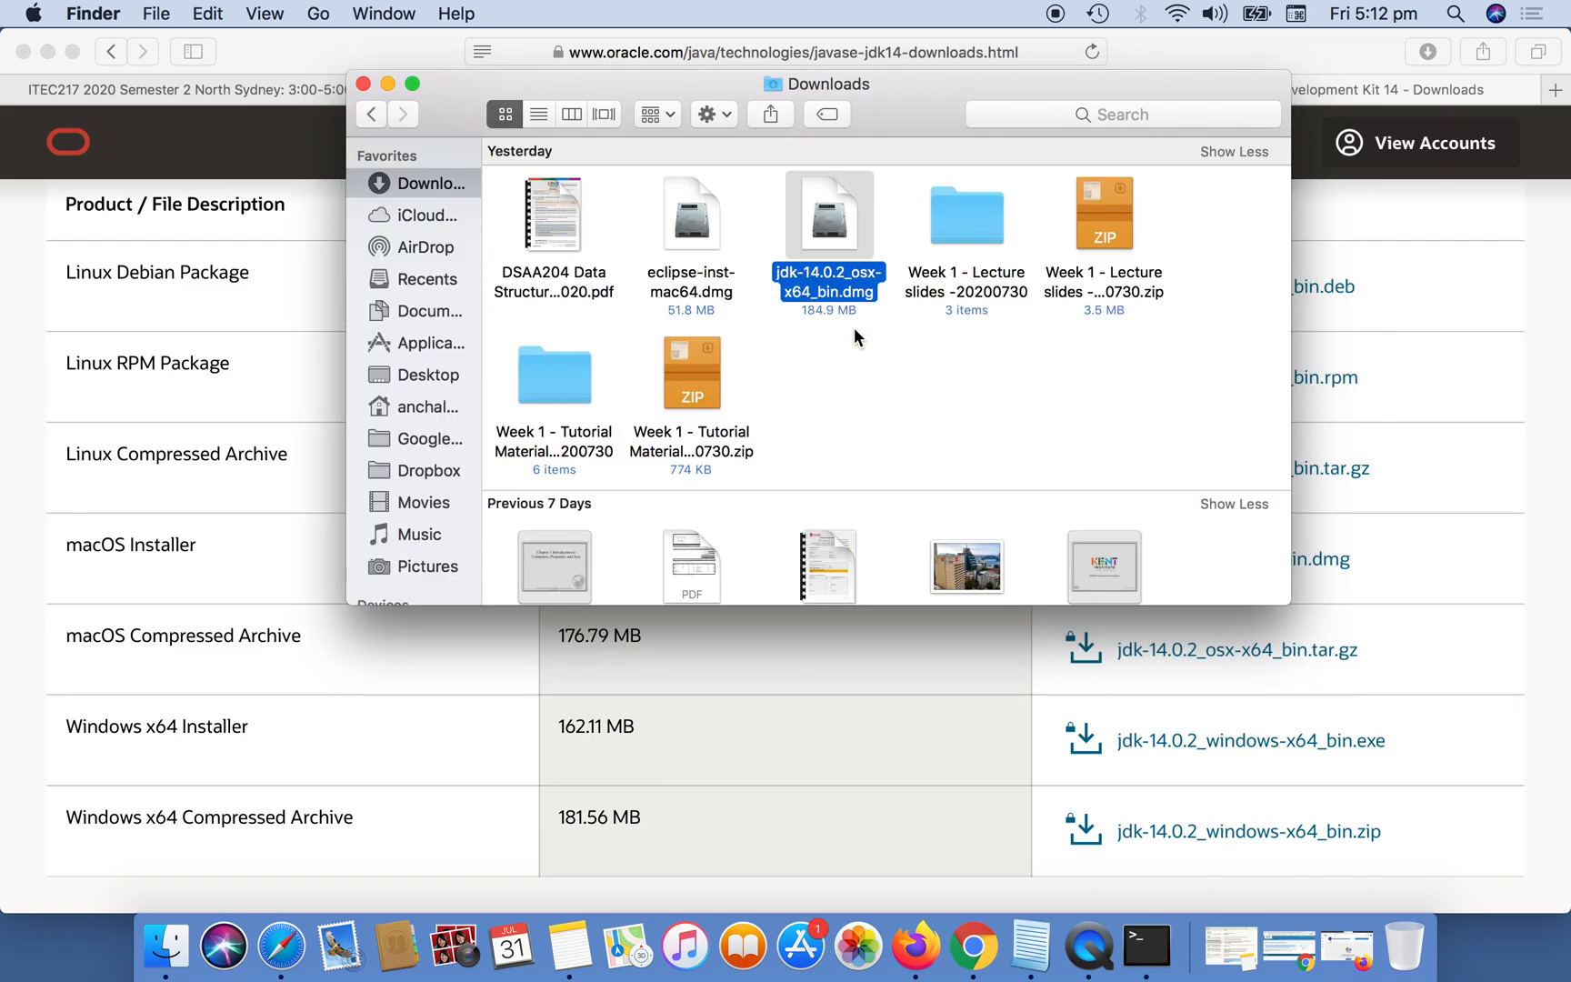
{"action": "left_click", "coordinate": [388, 84]}
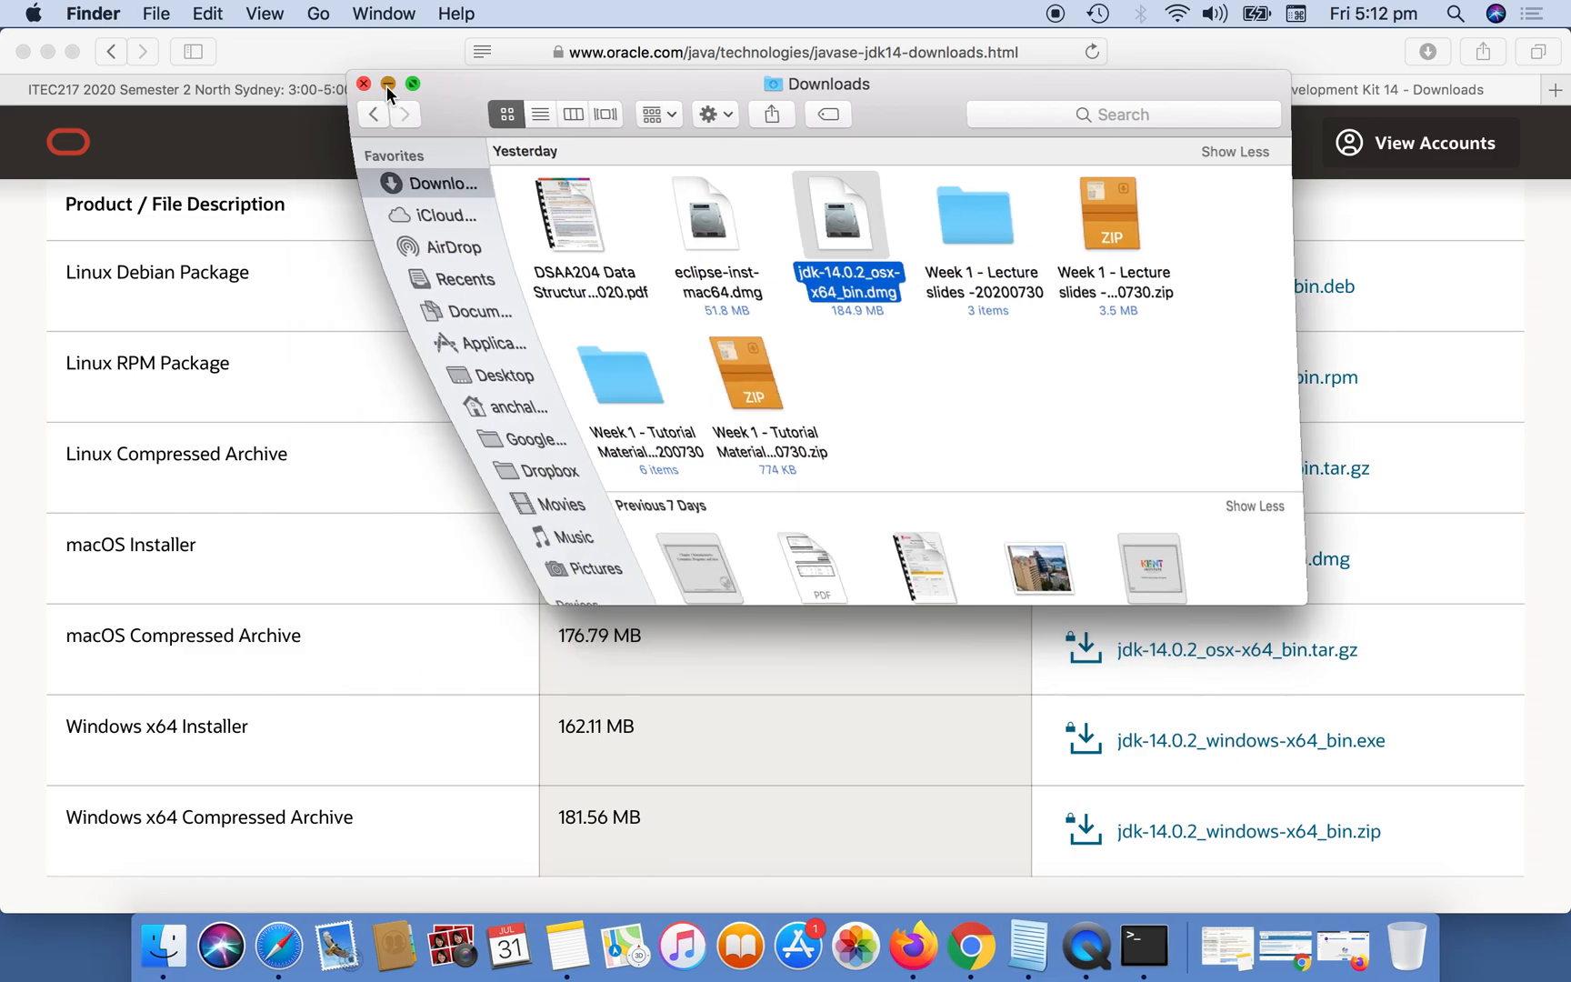
Switch to the already open Eclipse downloads page in Safari and go back to the eclipse.org home page.
{"action": "left_click", "coordinate": [945, 96]}
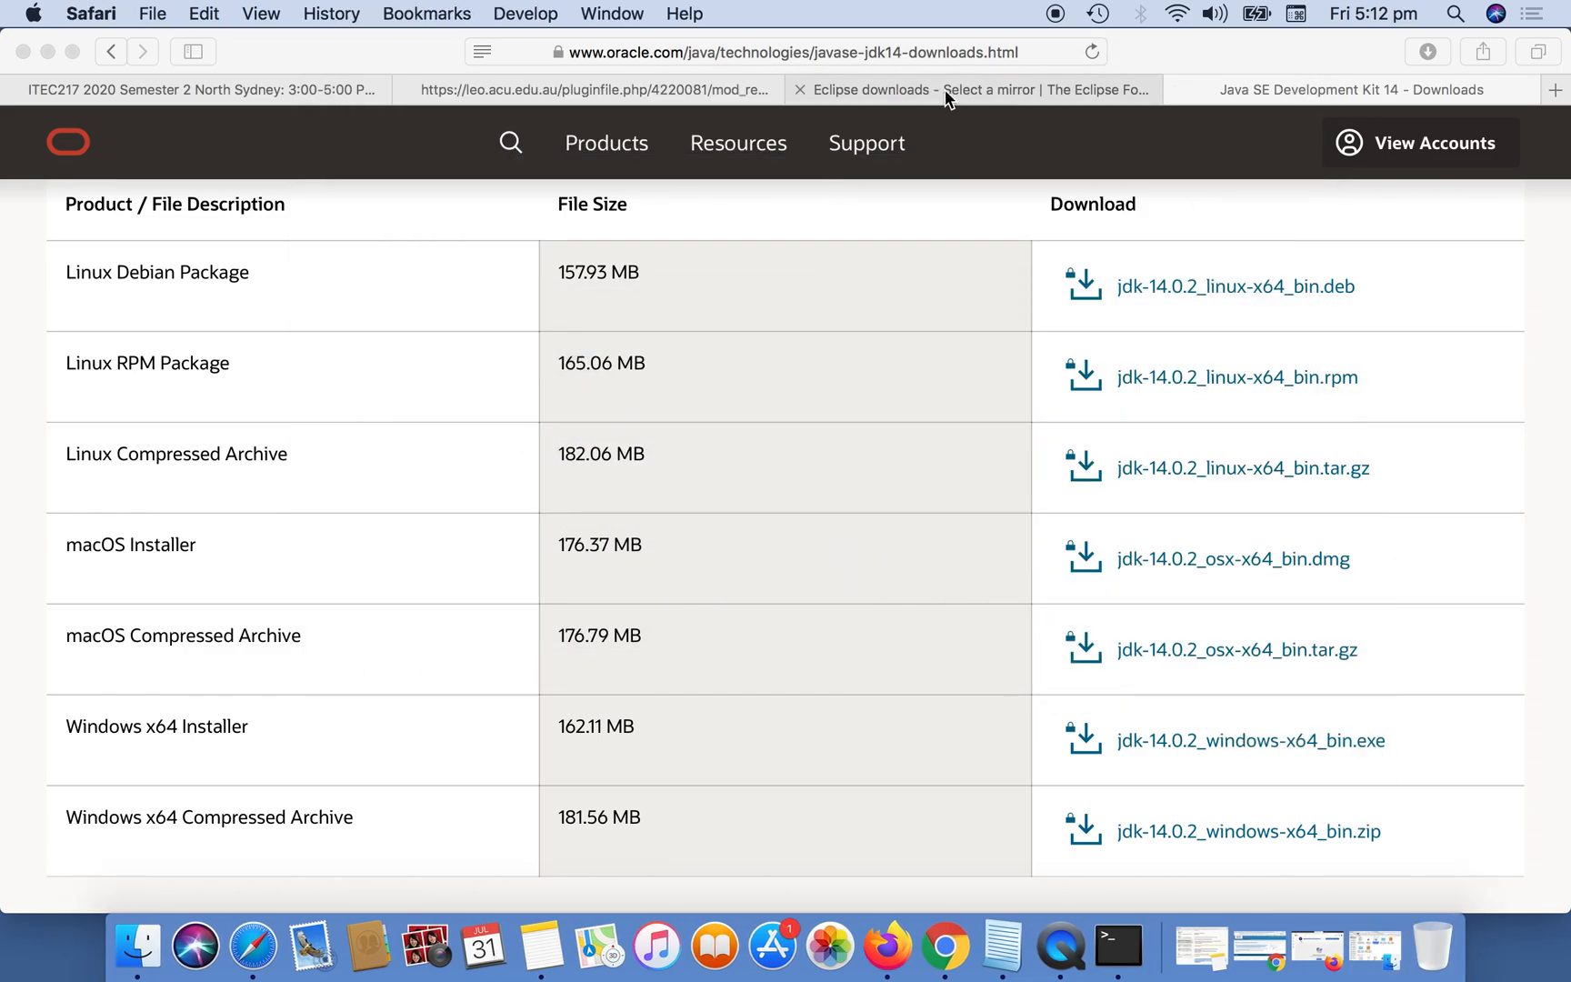
{"action": "left_click", "coordinate": [945, 94]}
{"action": "left_click", "coordinate": [112, 51]}
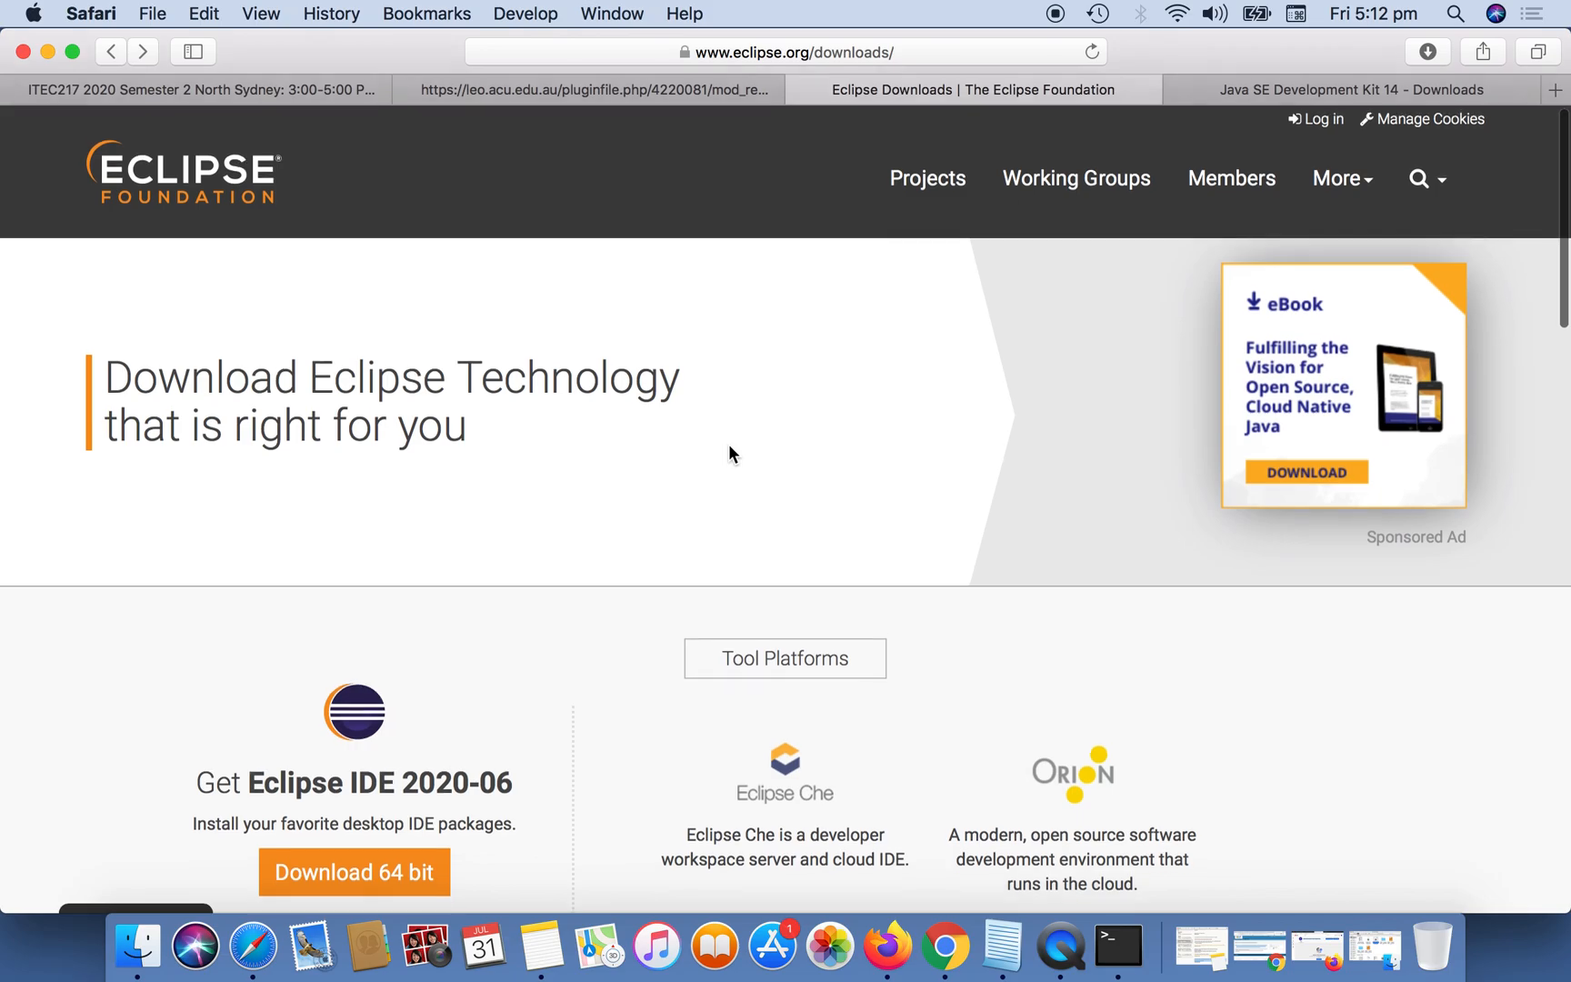
{"action": "scroll", "coordinate": [729, 453], "scroll_direction": "down", "scroll_amount": 2}
{"action": "scroll", "coordinate": [733, 400], "scroll_direction": "up", "scroll_amount": 2}
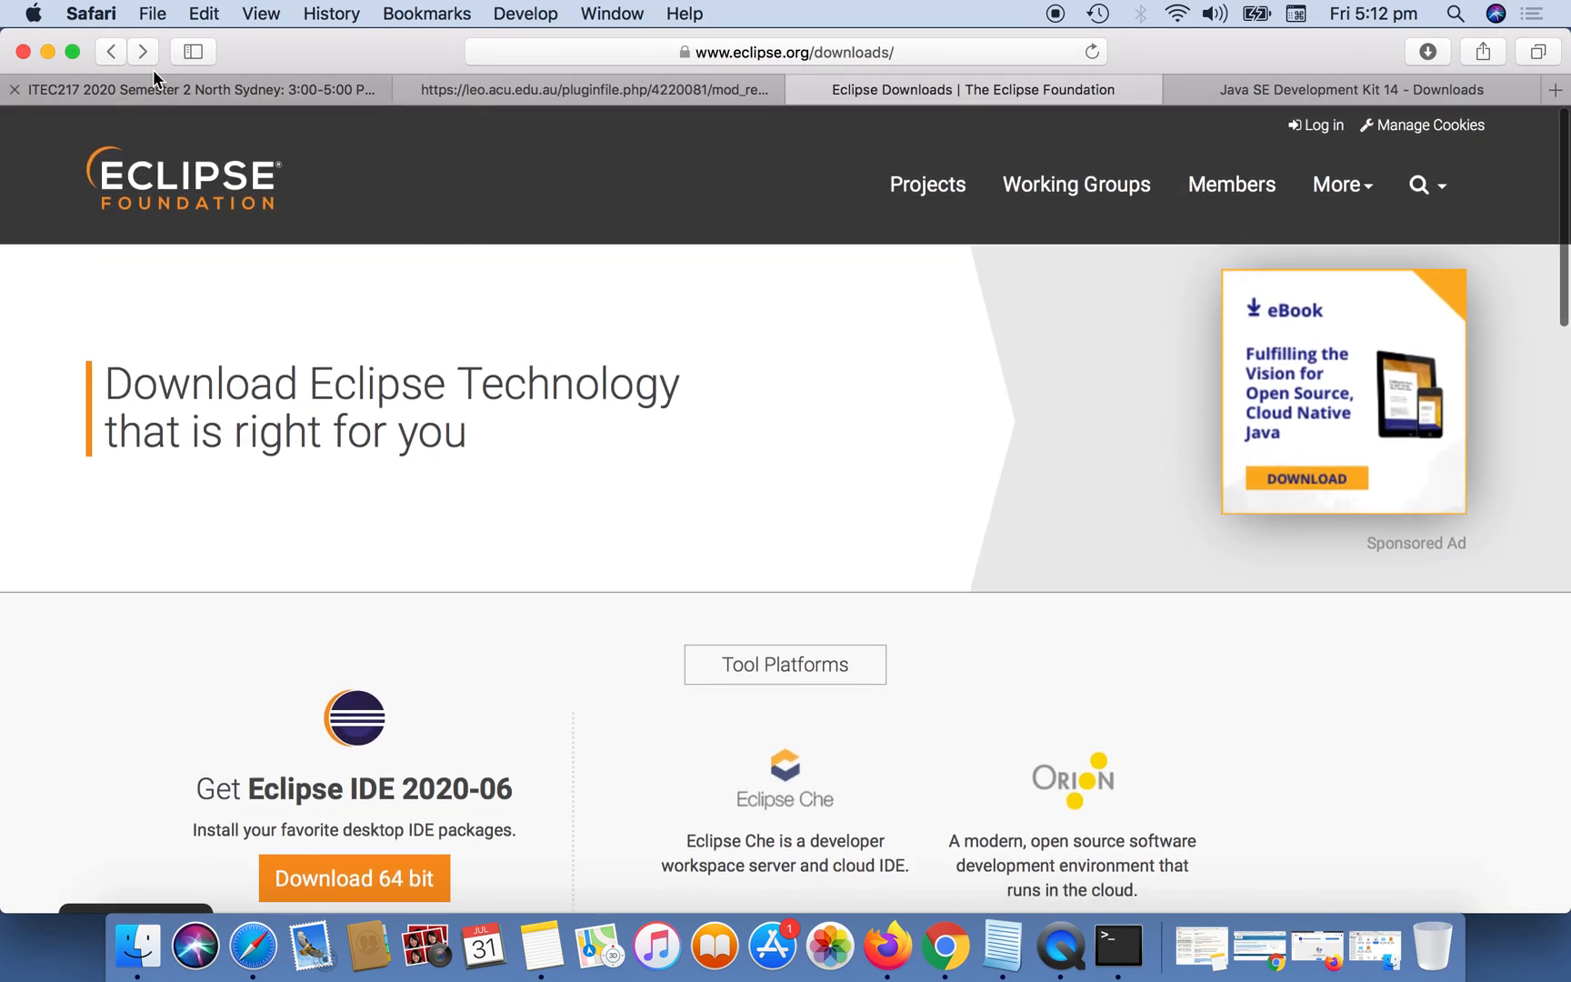
{"action": "left_click", "coordinate": [111, 51]}
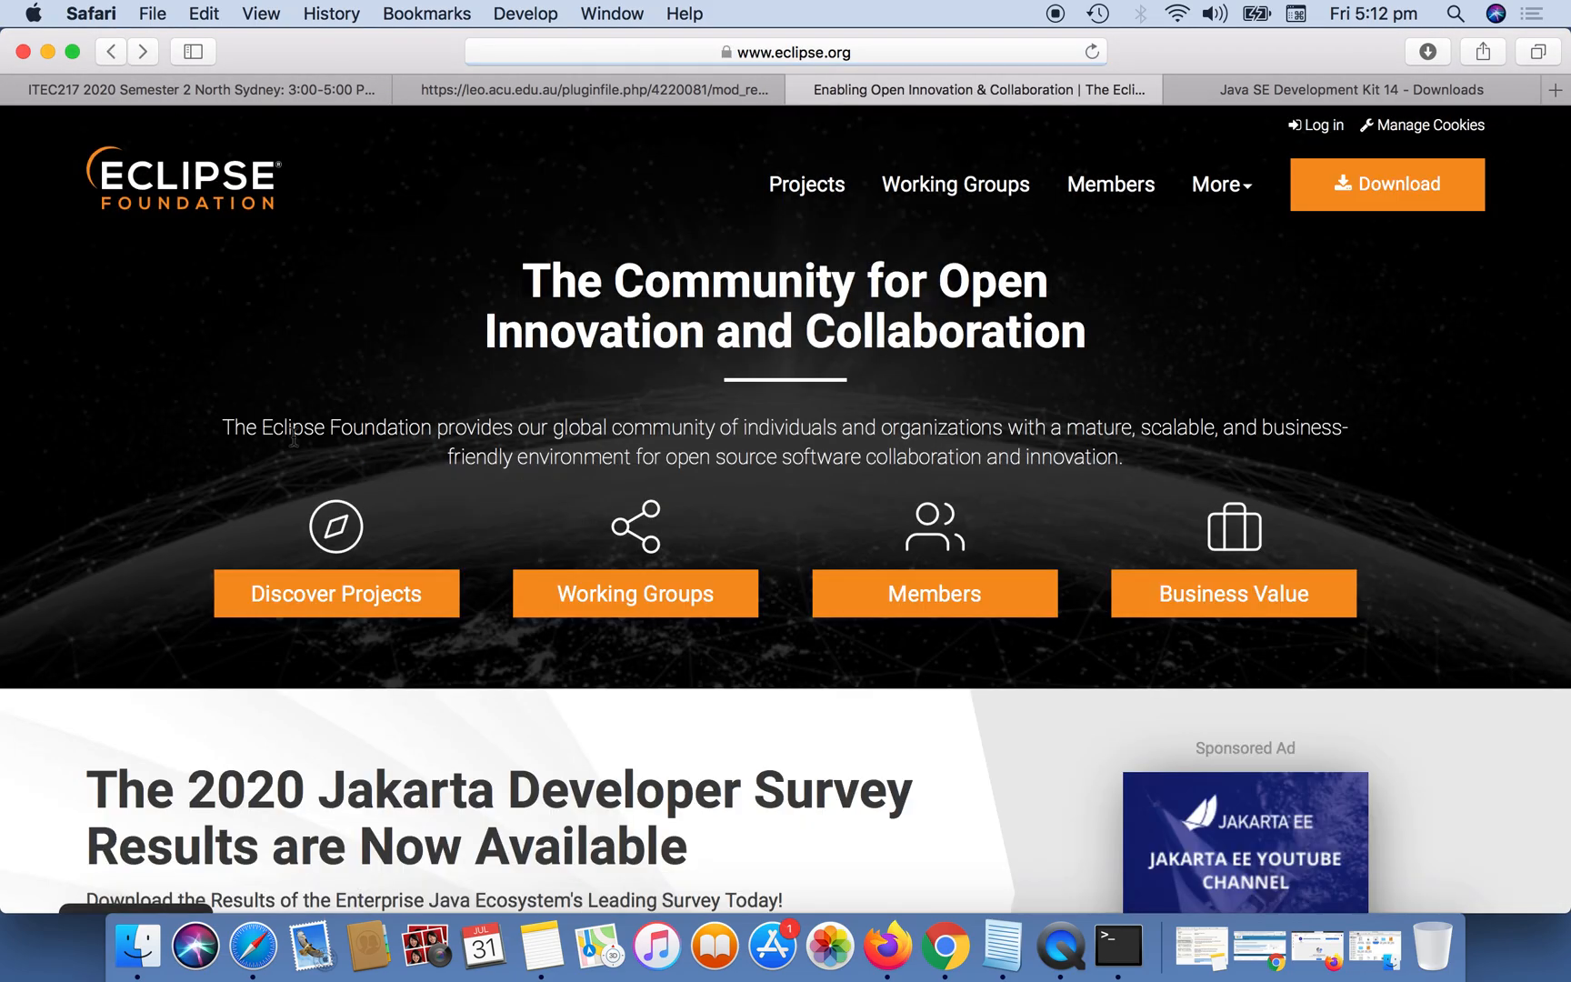
{"action": "scroll", "coordinate": [205, 704], "scroll_direction": "down", "scroll_amount": 20}
{"action": "scroll", "coordinate": [205, 707], "scroll_direction": "up", "scroll_amount": 20}
{"action": "scroll", "coordinate": [209, 700], "scroll_direction": "up", "scroll_amount": 2}
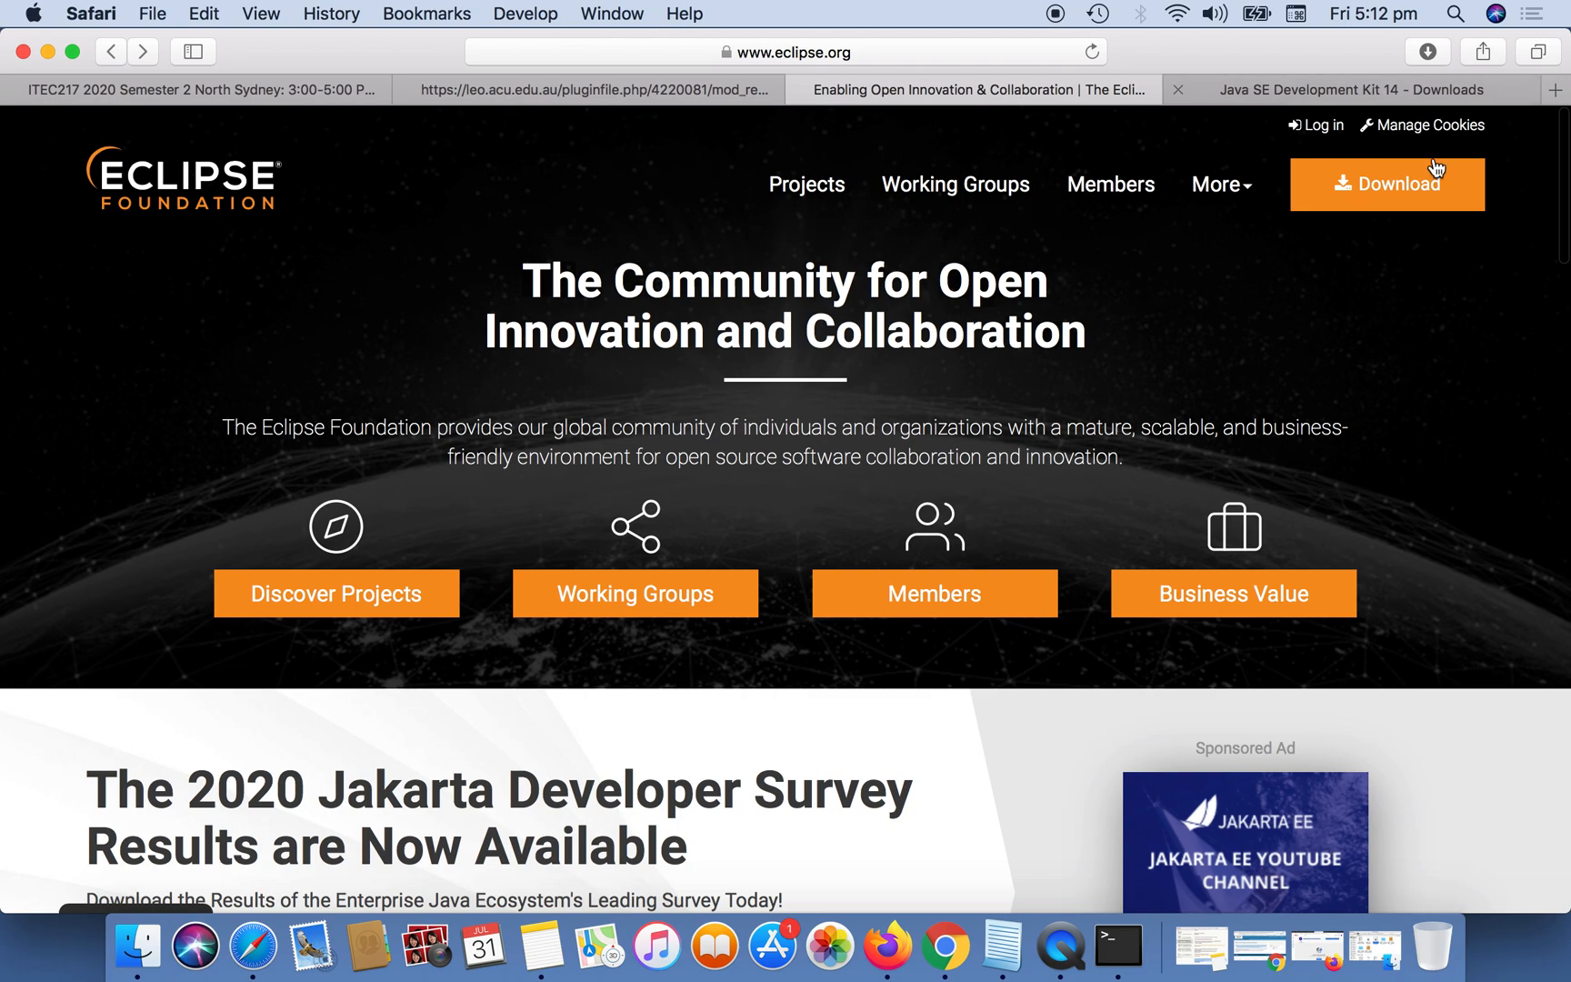
Go to the Eclipse Downloads page and open the 64-bit Eclipse IDE 2020-06 download offering eclipse-inst-mac64.dmg.
{"action": "left_click", "coordinate": [1397, 187]}
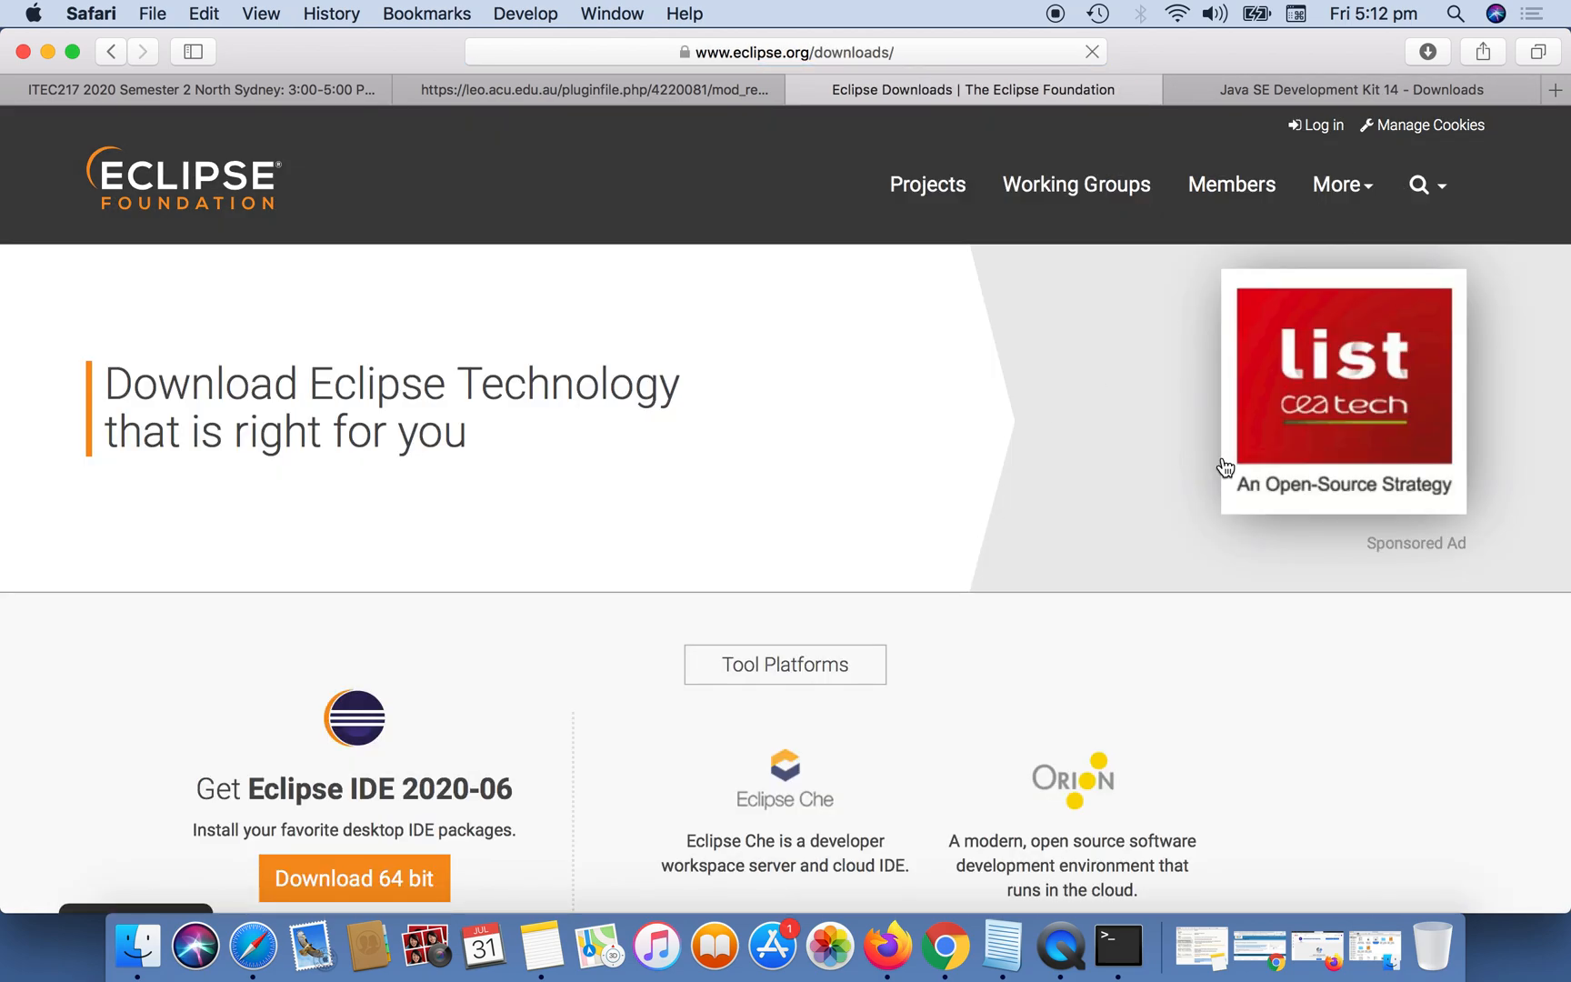
{"action": "scroll", "coordinate": [1027, 655], "scroll_direction": "down", "scroll_amount": 3}
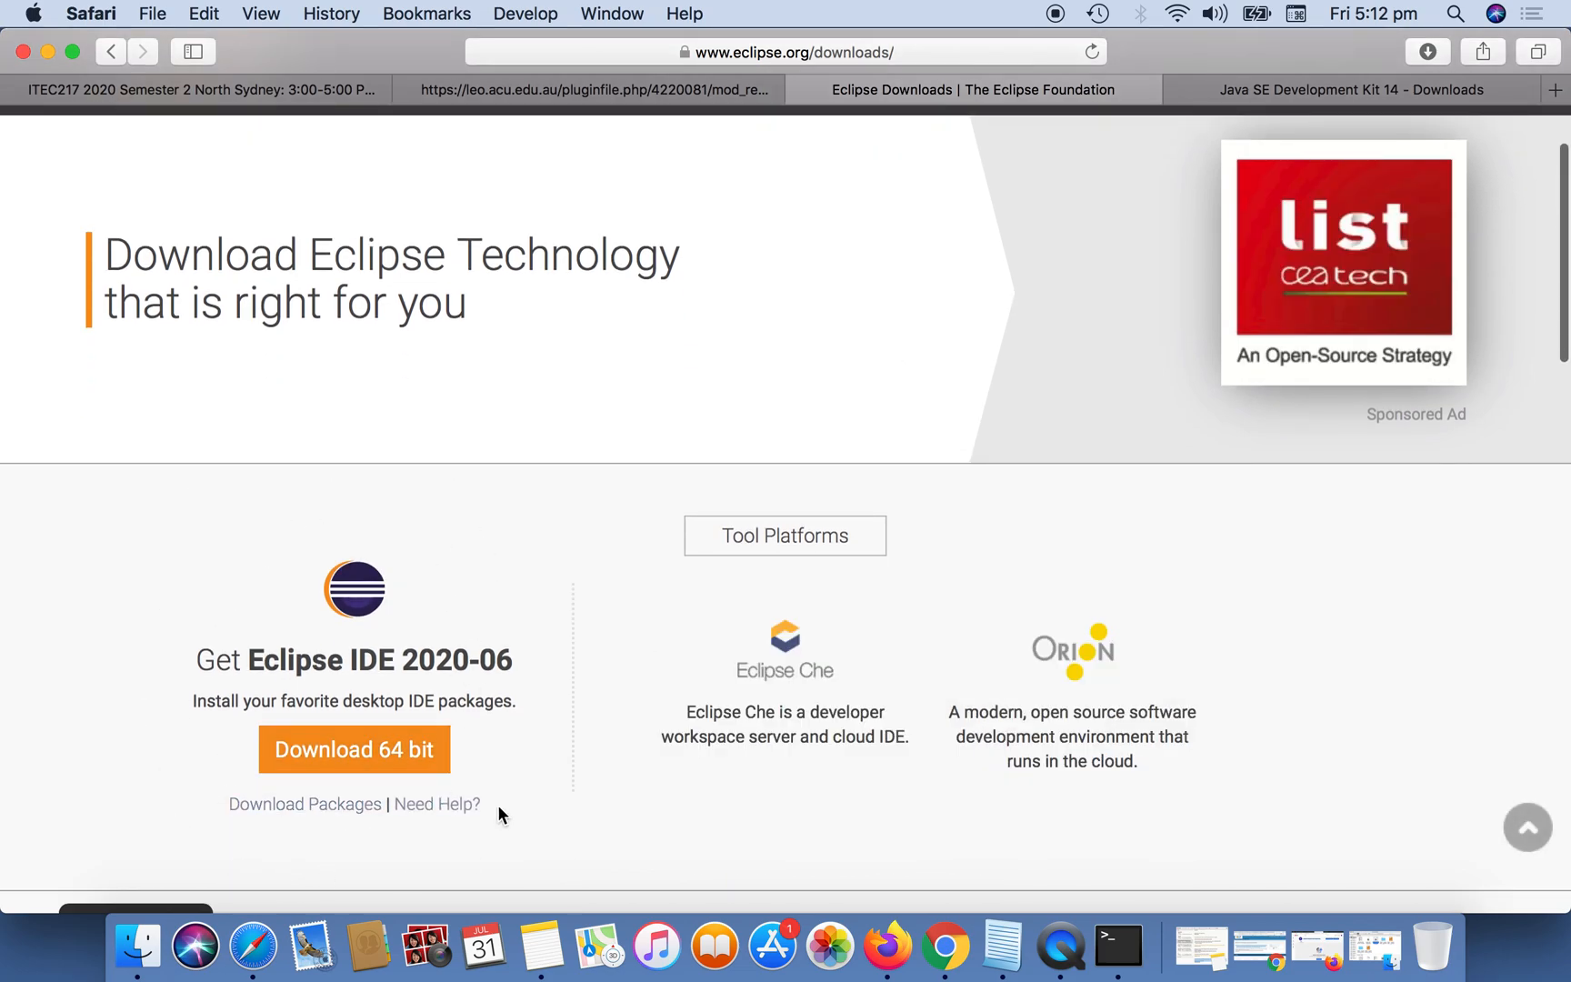
{"action": "scroll", "coordinate": [541, 737], "scroll_direction": "down", "scroll_amount": 3}
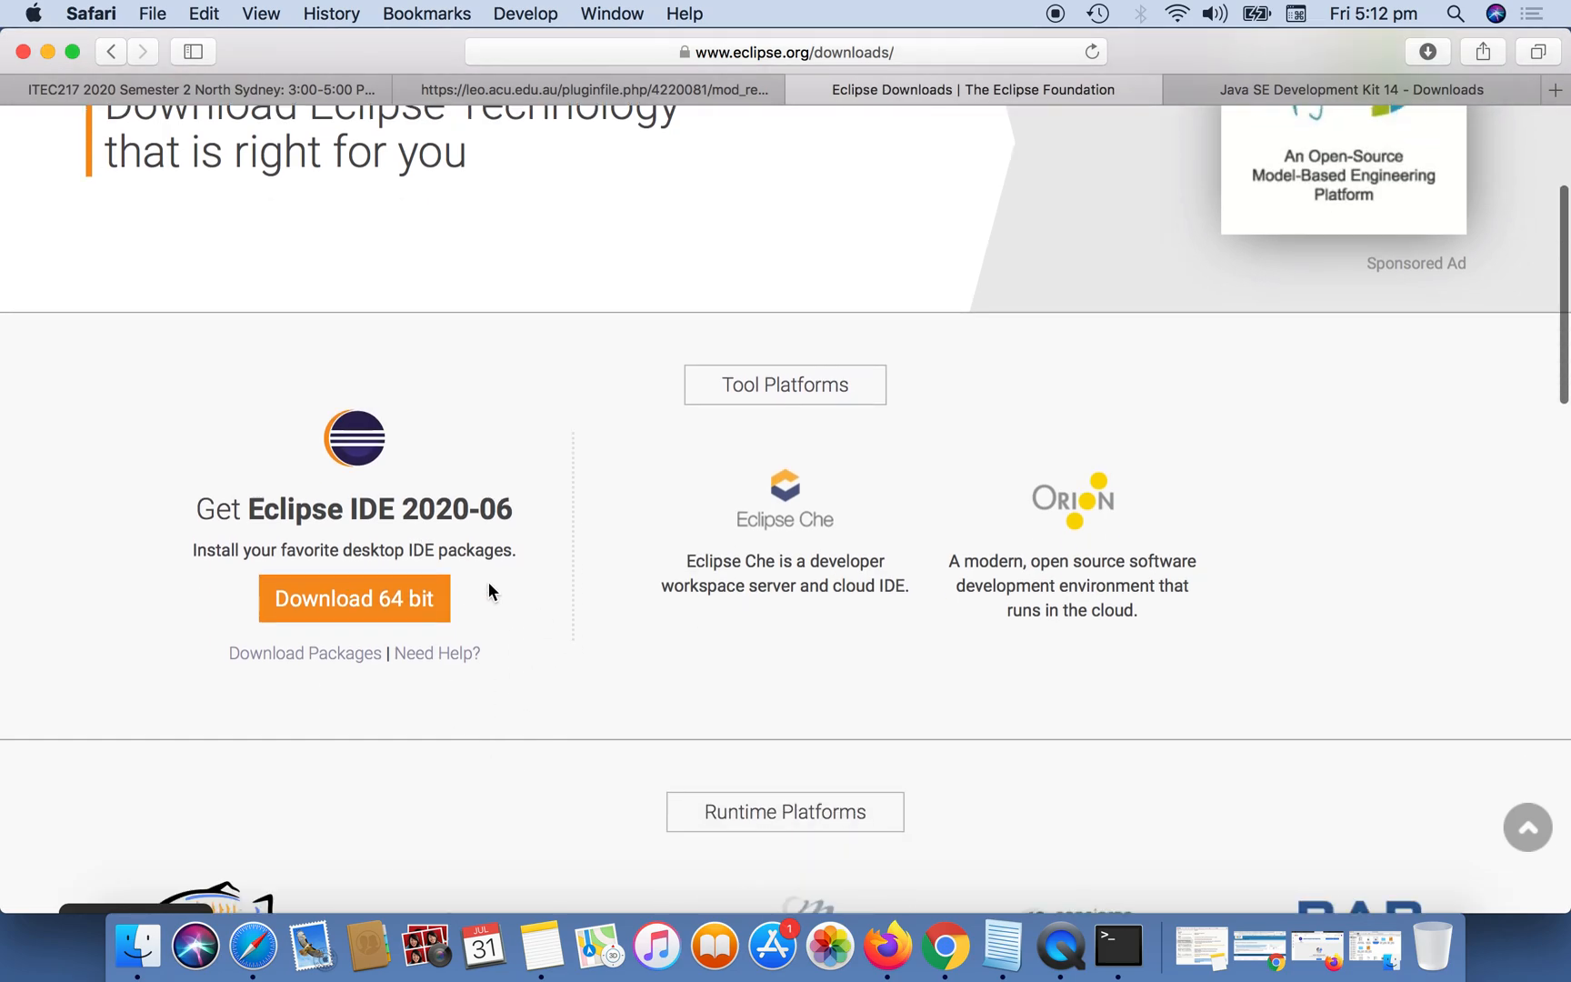
{"action": "left_click", "coordinate": [386, 599]}
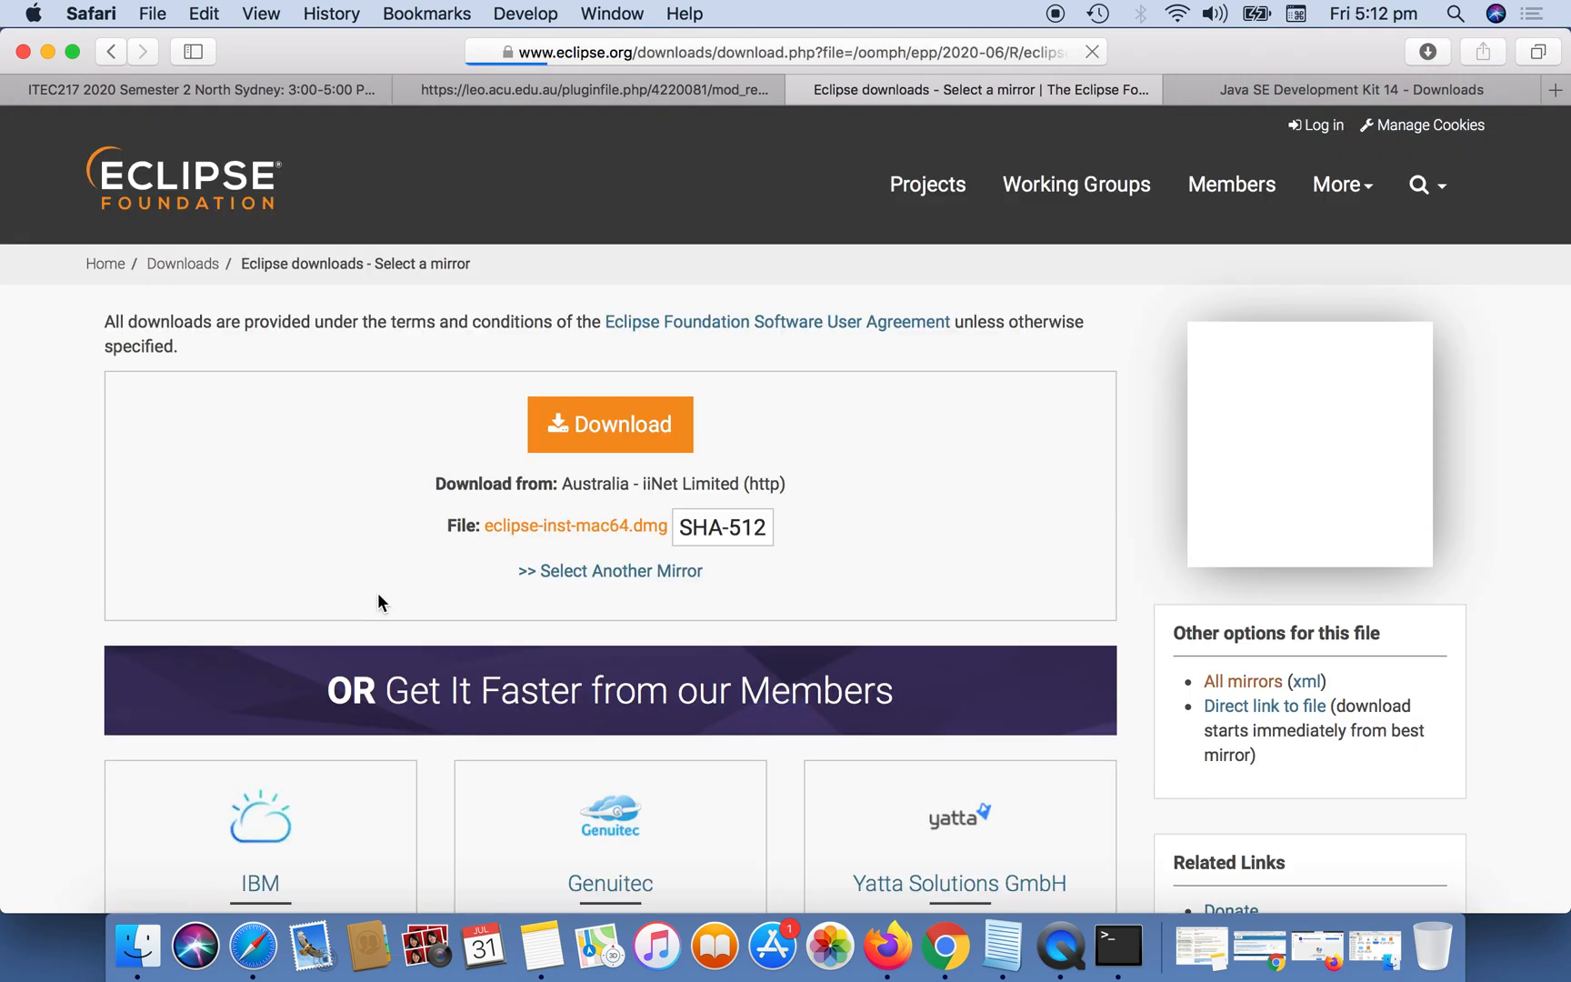
{"action": "scroll", "coordinate": [942, 526], "scroll_direction": "down", "scroll_amount": 4}
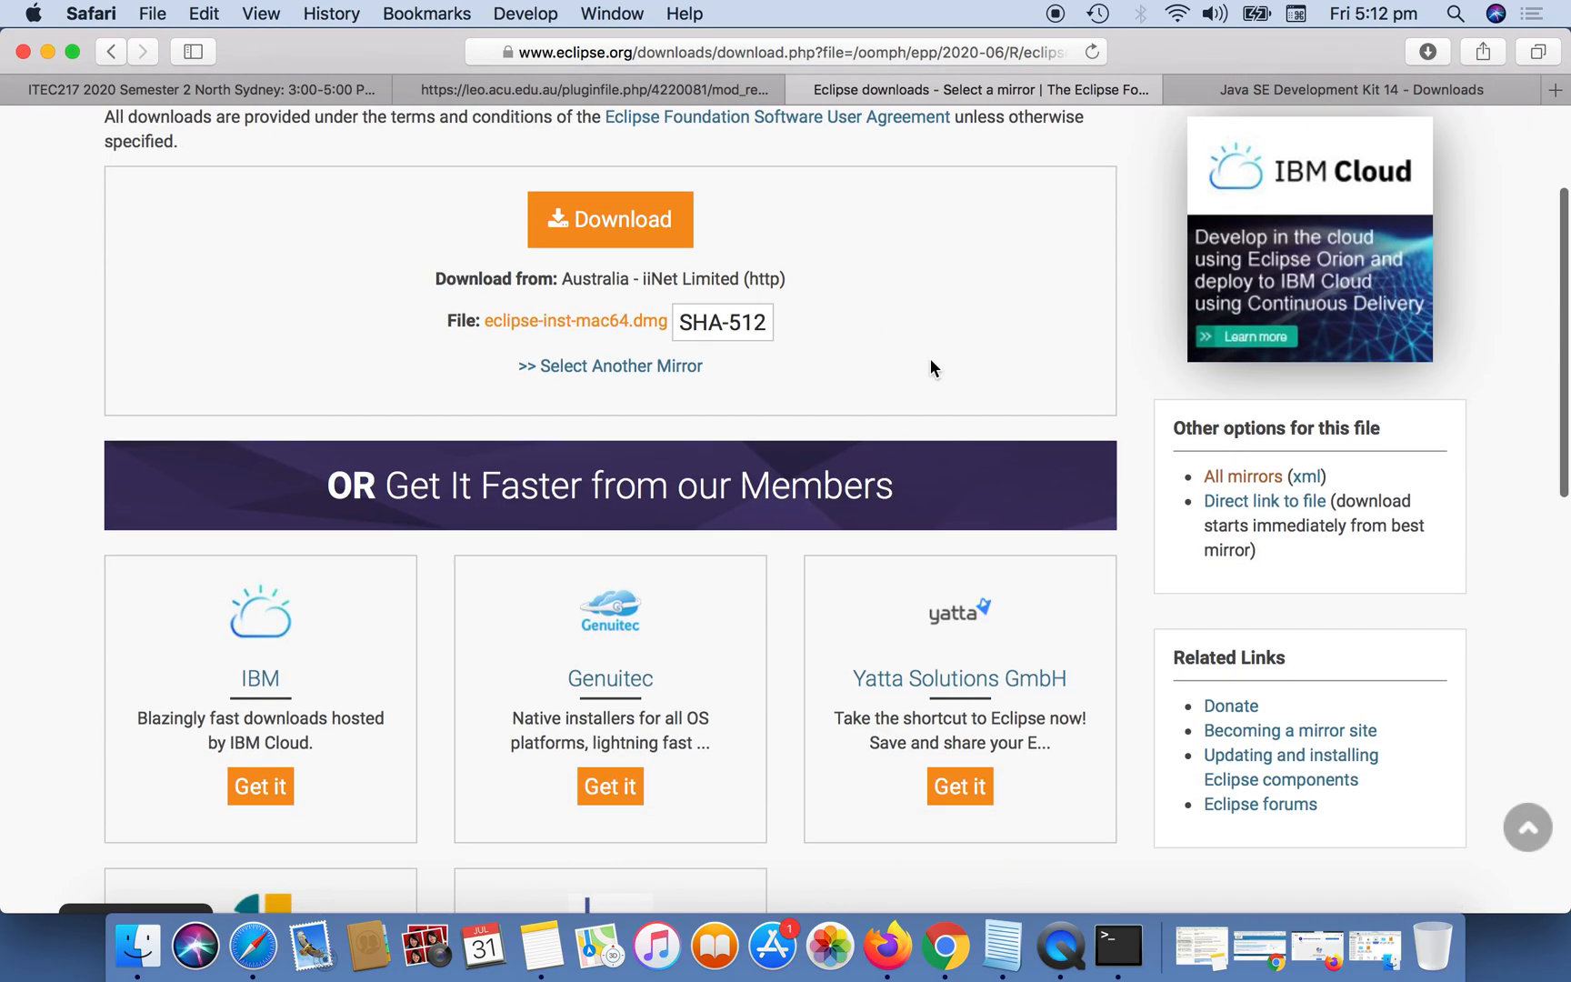
{"action": "scroll", "coordinate": [929, 364], "scroll_direction": "up", "scroll_amount": 2}
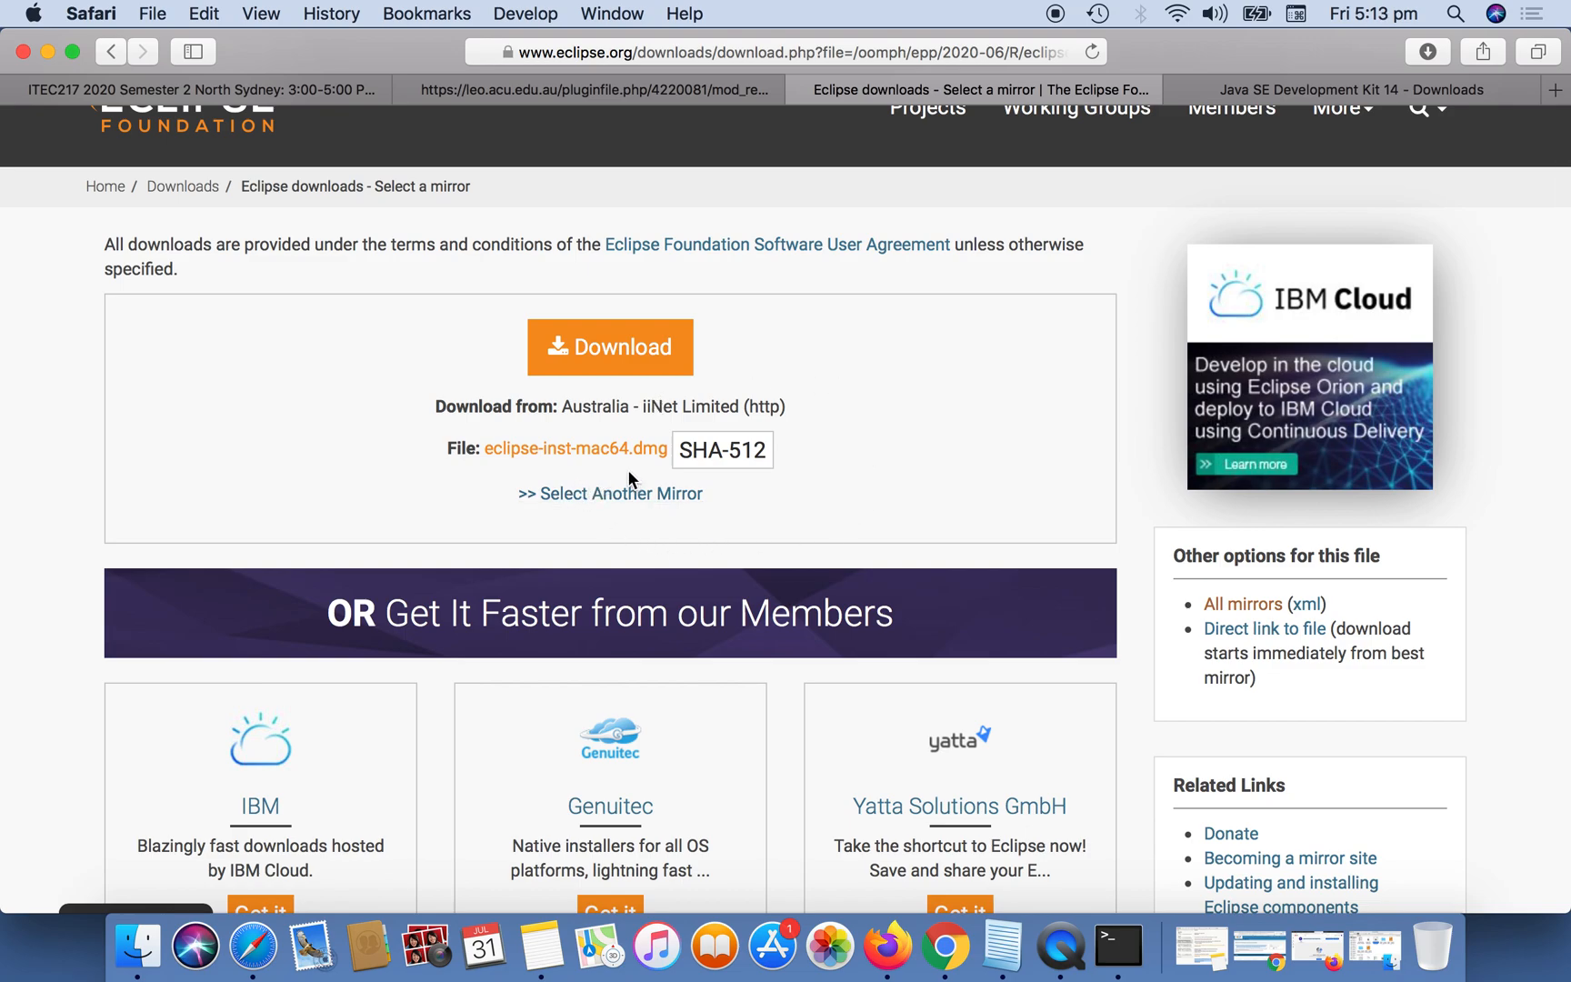
{"action": "left_click", "coordinate": [661, 455]}
Switch to Finder, open eclipse-inst-mac64.dmg from the Downloads folder and launch Eclipse Installer, allowing the downloaded application to open.
{"action": "left_click", "coordinate": [138, 962]}
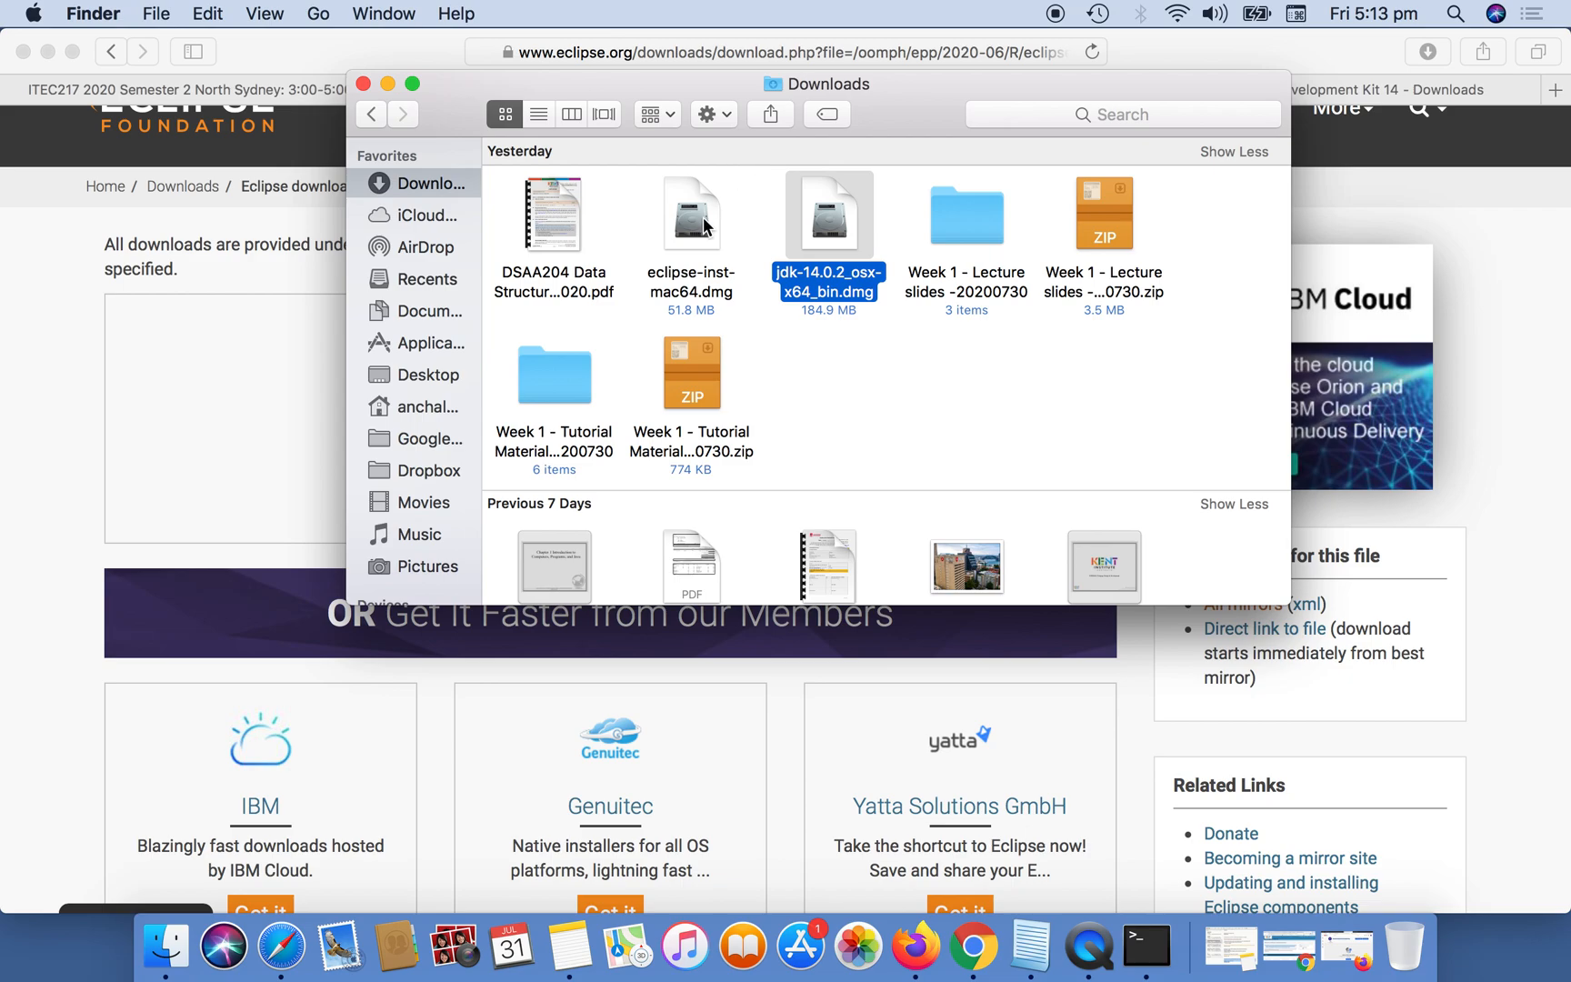
{"action": "left_click", "coordinate": [705, 223]}
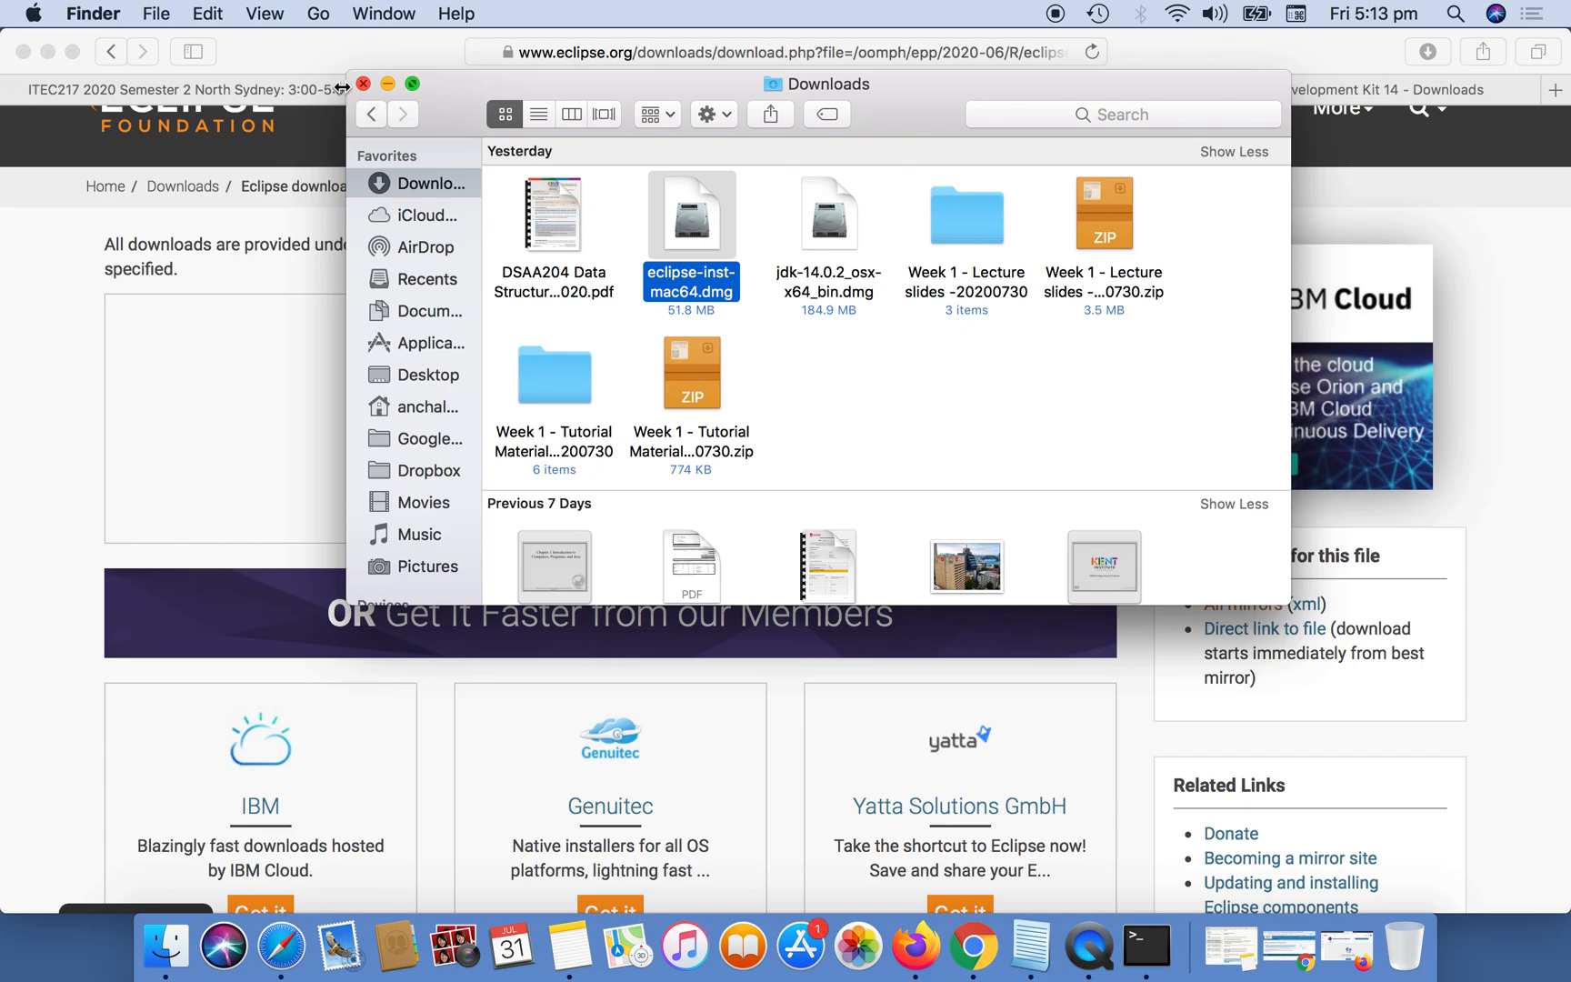
{"action": "left_click", "coordinate": [48, 48]}
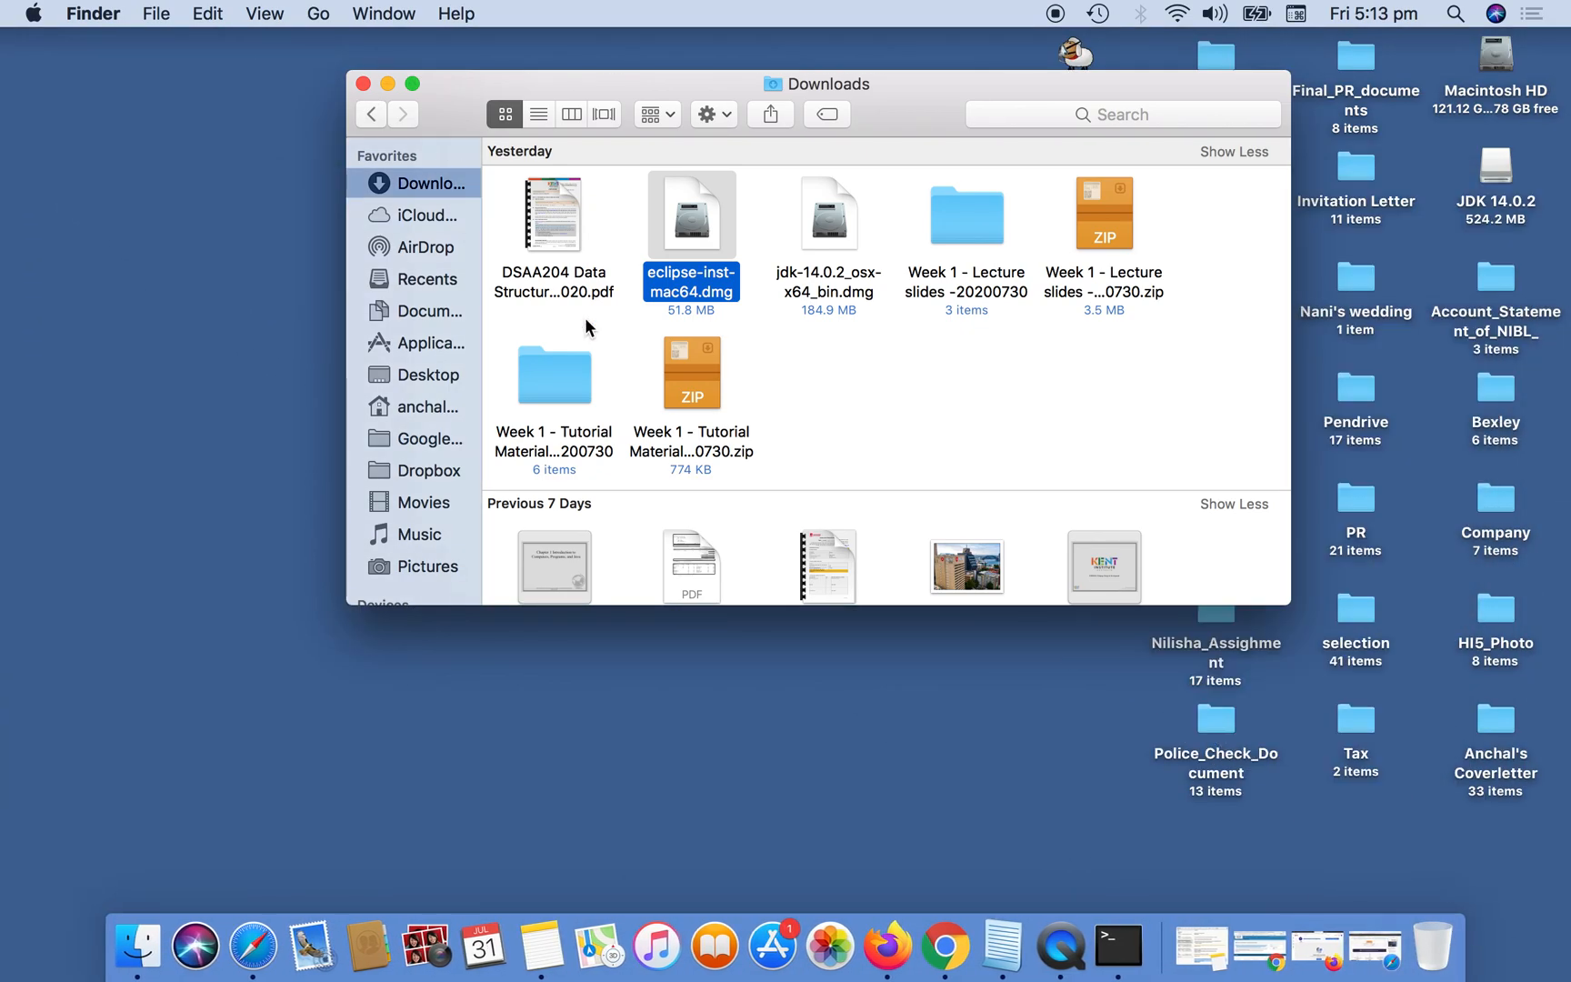
{"action": "double_click", "coordinate": [690, 224]}
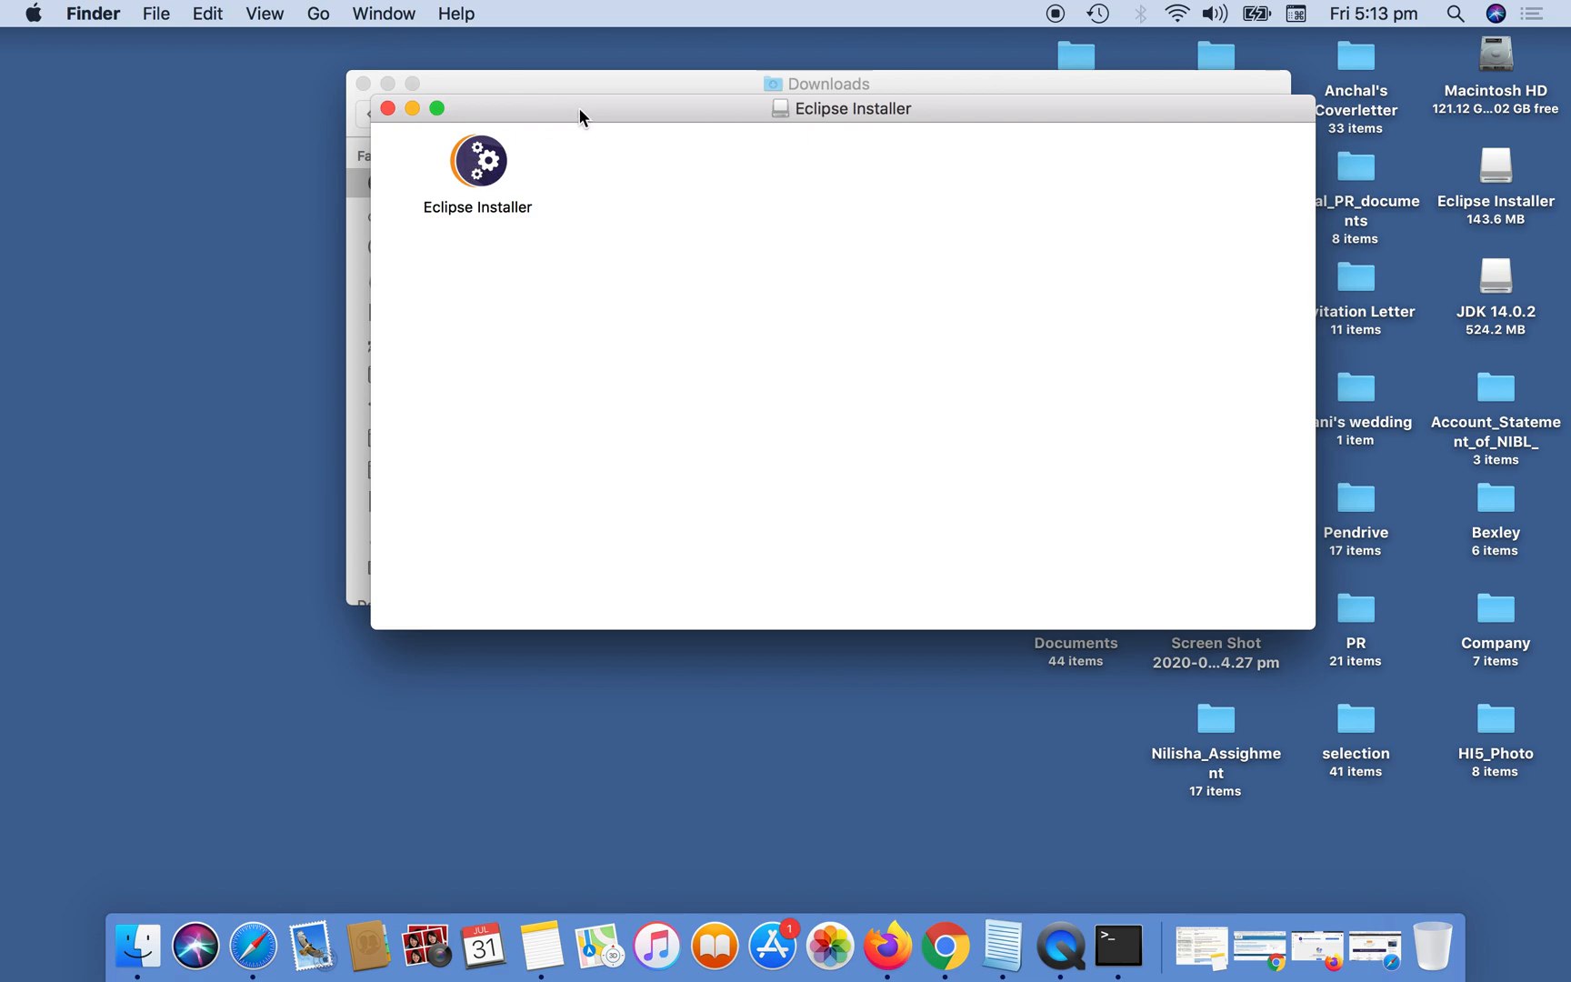
{"action": "left_click_drag", "start_coordinate": [572, 111], "coordinate": [557, 263]}
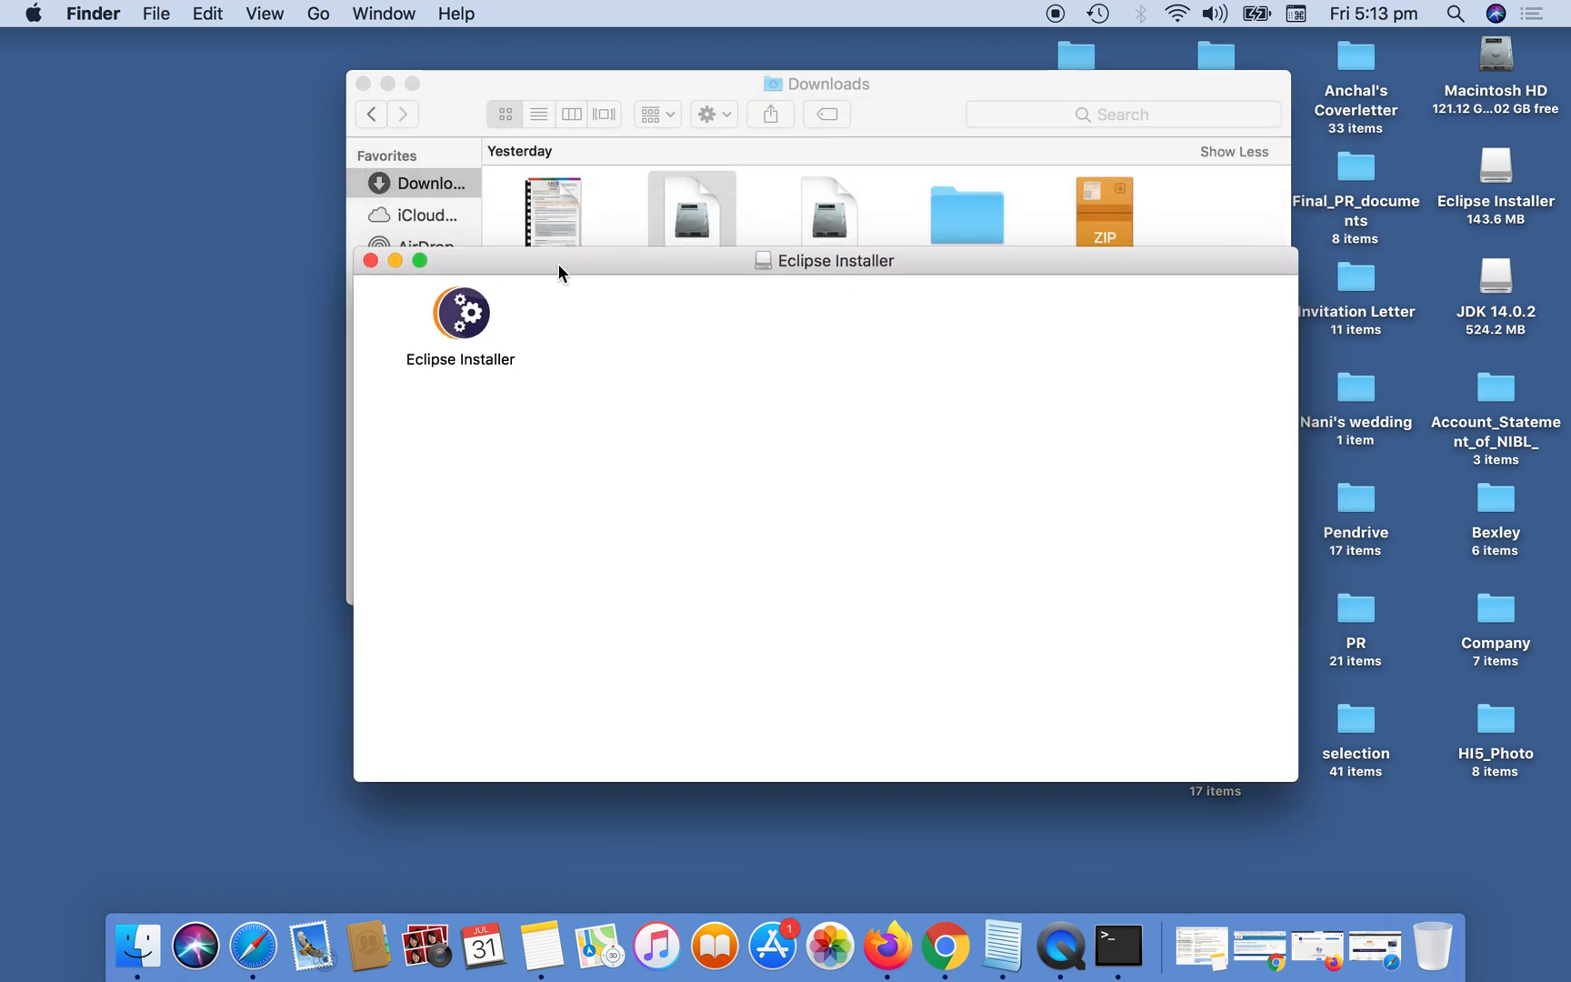
{"action": "double_click", "coordinate": [470, 320]}
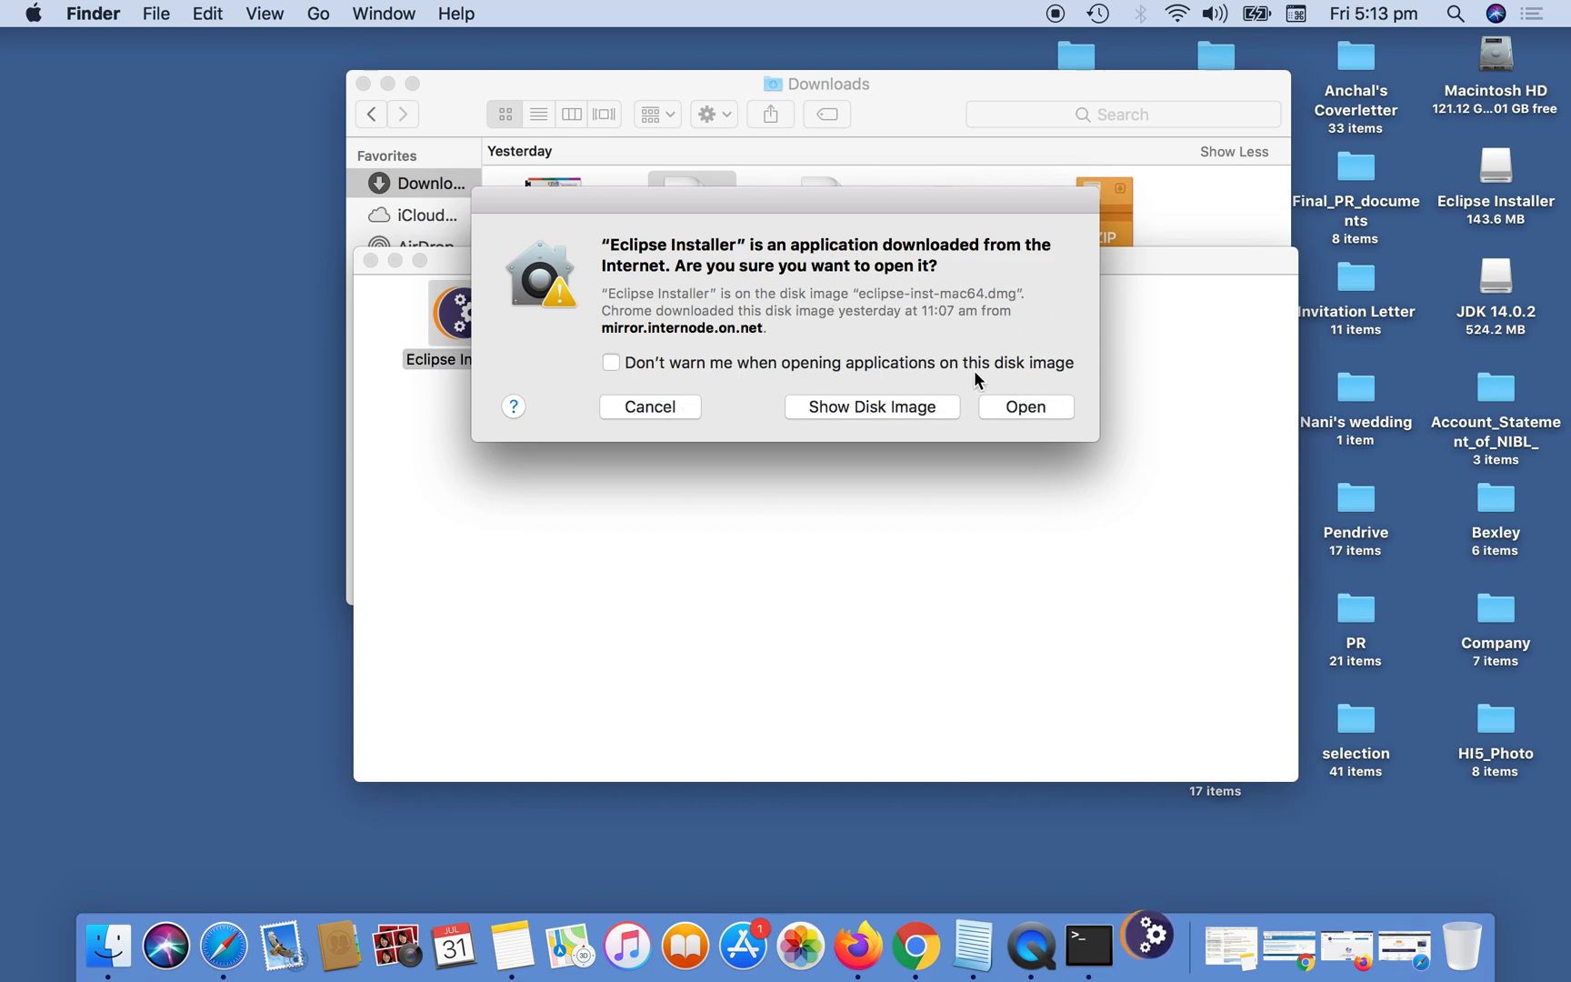
{"action": "left_click", "coordinate": [1025, 407]}
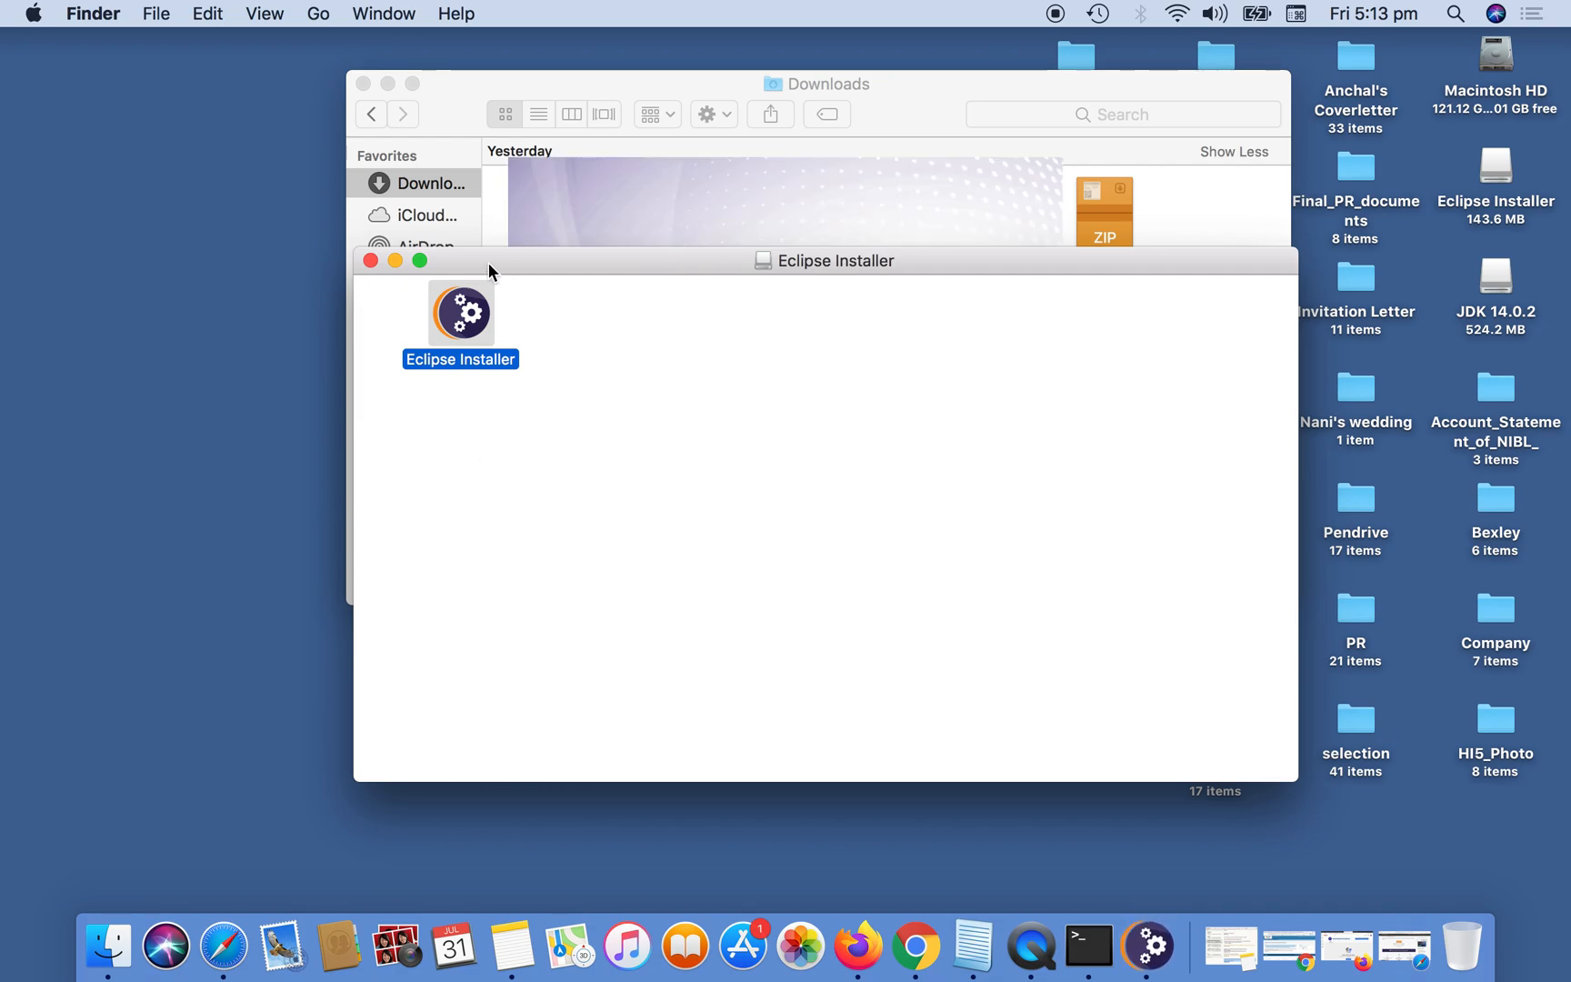
Minimize the Eclipse Installer disk image window and the Downloads window.
{"action": "left_click_drag", "start_coordinate": [478, 261], "coordinate": [474, 333]}
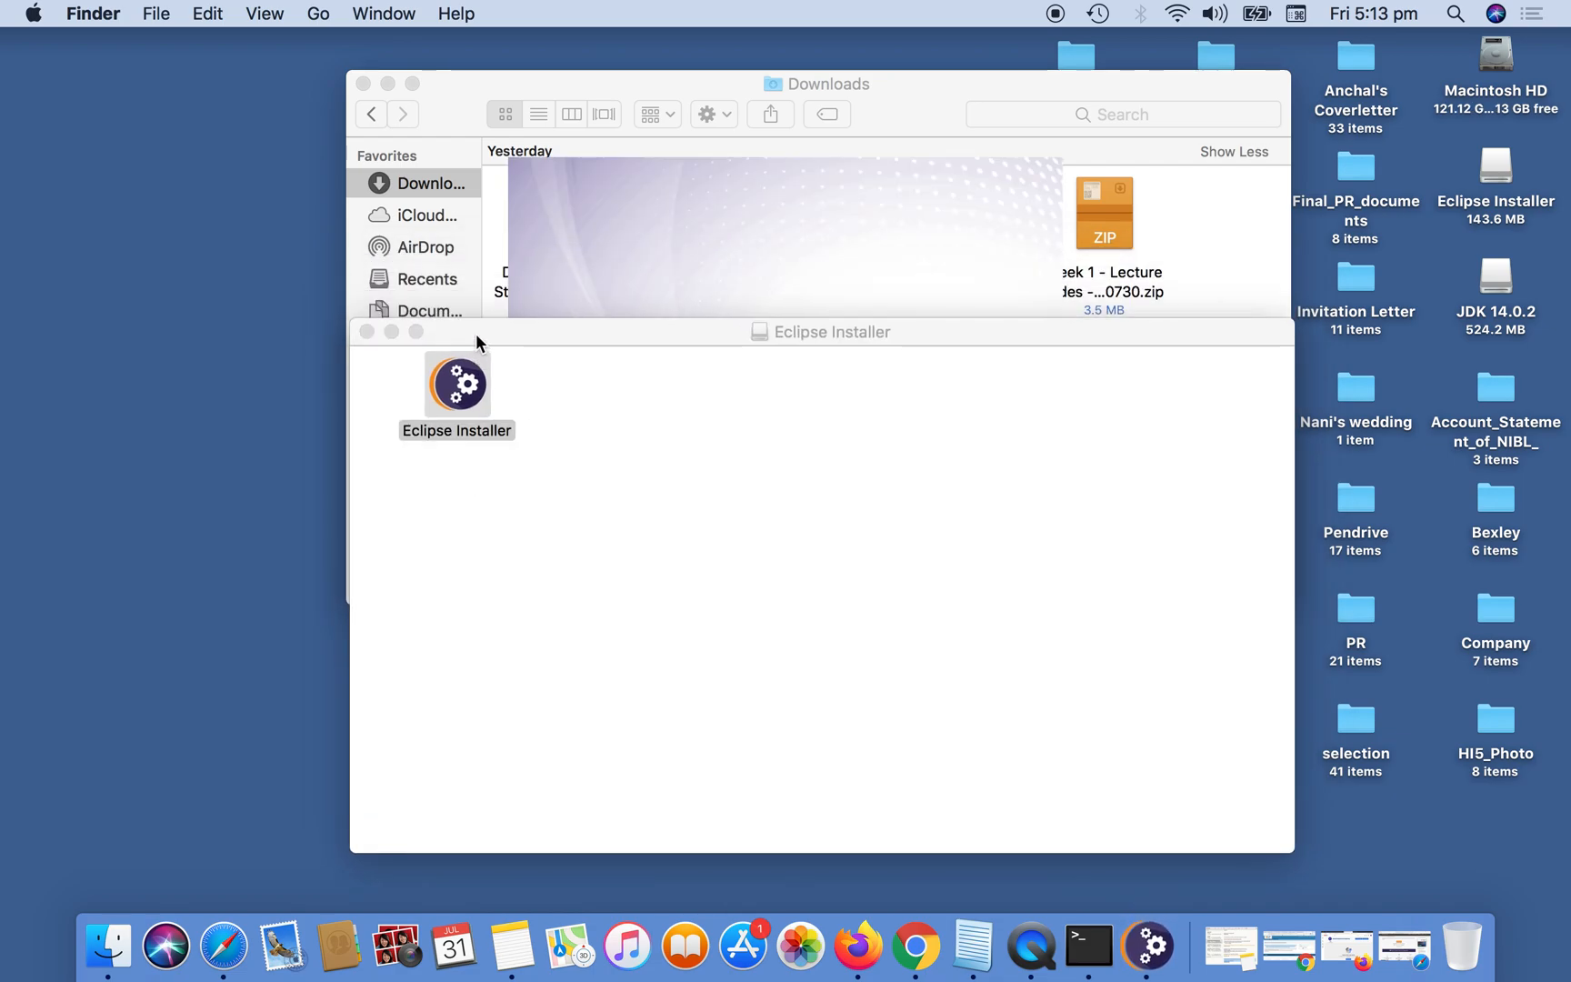
{"action": "left_click", "coordinate": [391, 332]}
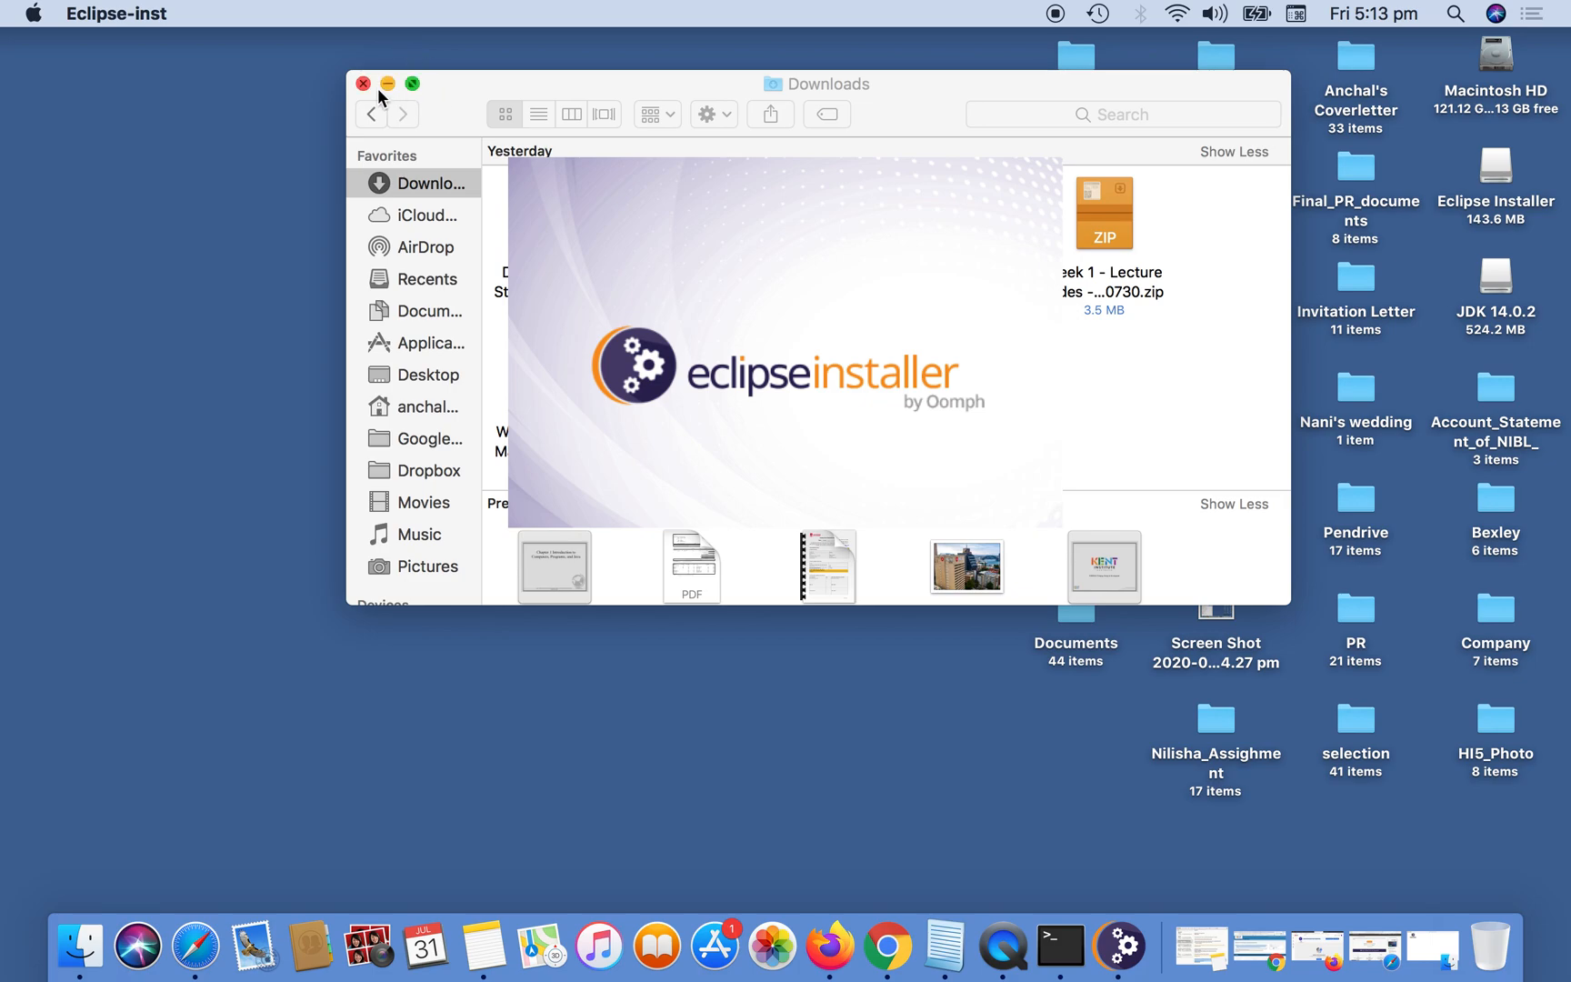
{"action": "left_click", "coordinate": [388, 81]}
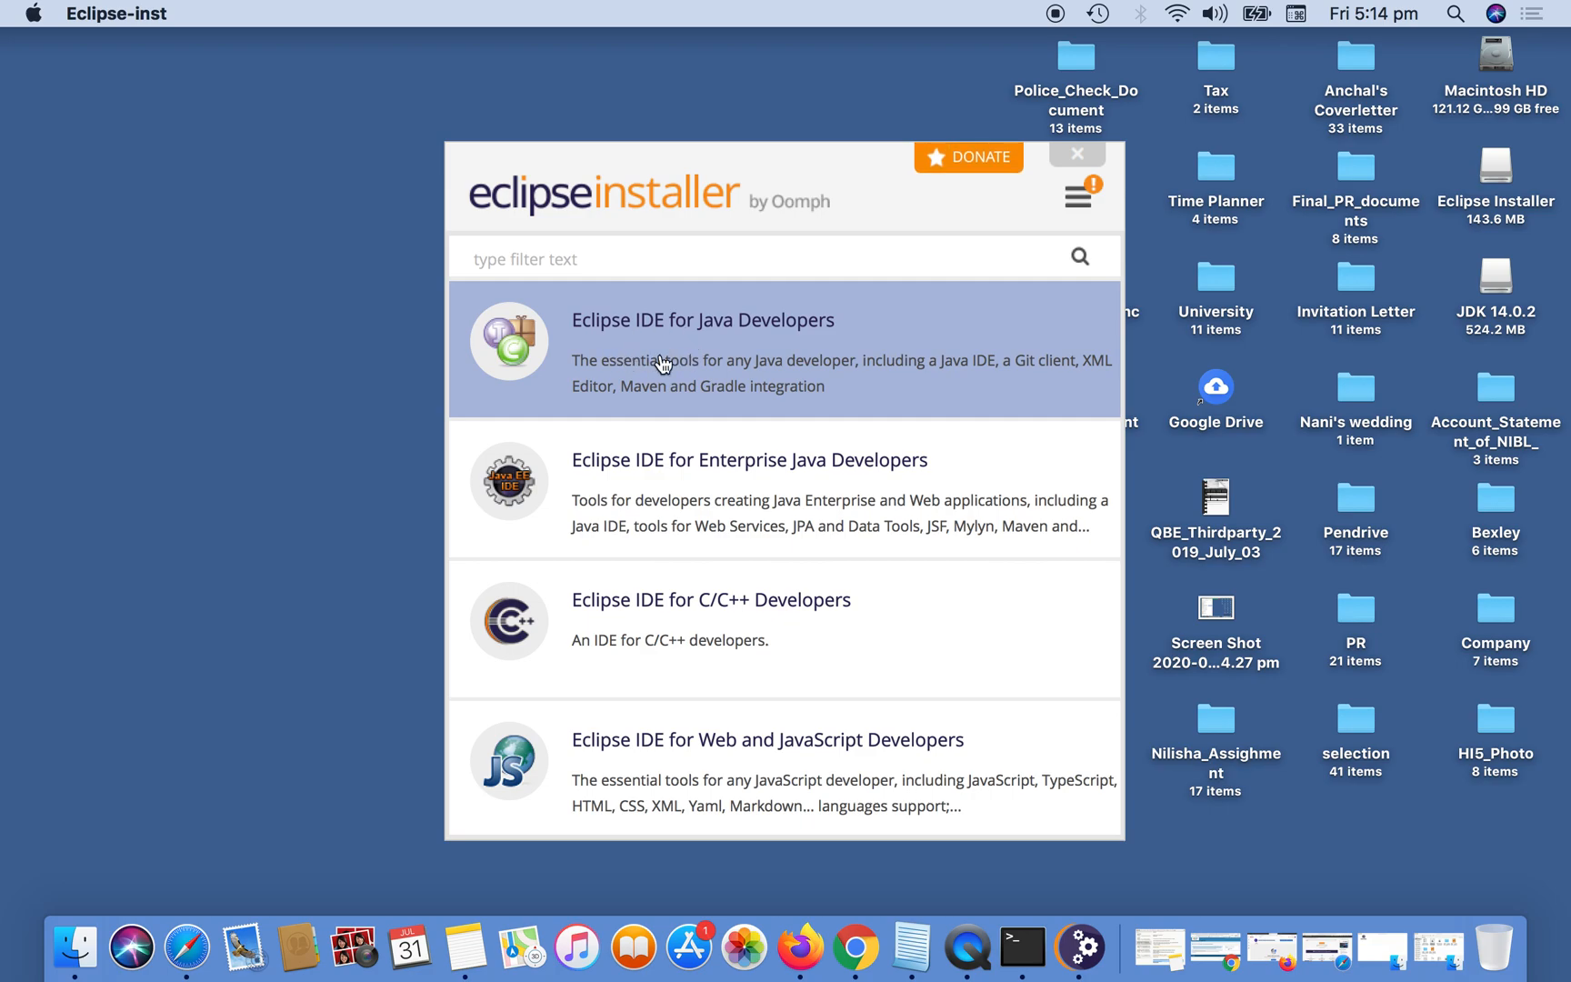
Choose Eclipse IDE for Java Developers and set its installation folder to /Applications.
{"action": "left_click", "coordinate": [762, 327]}
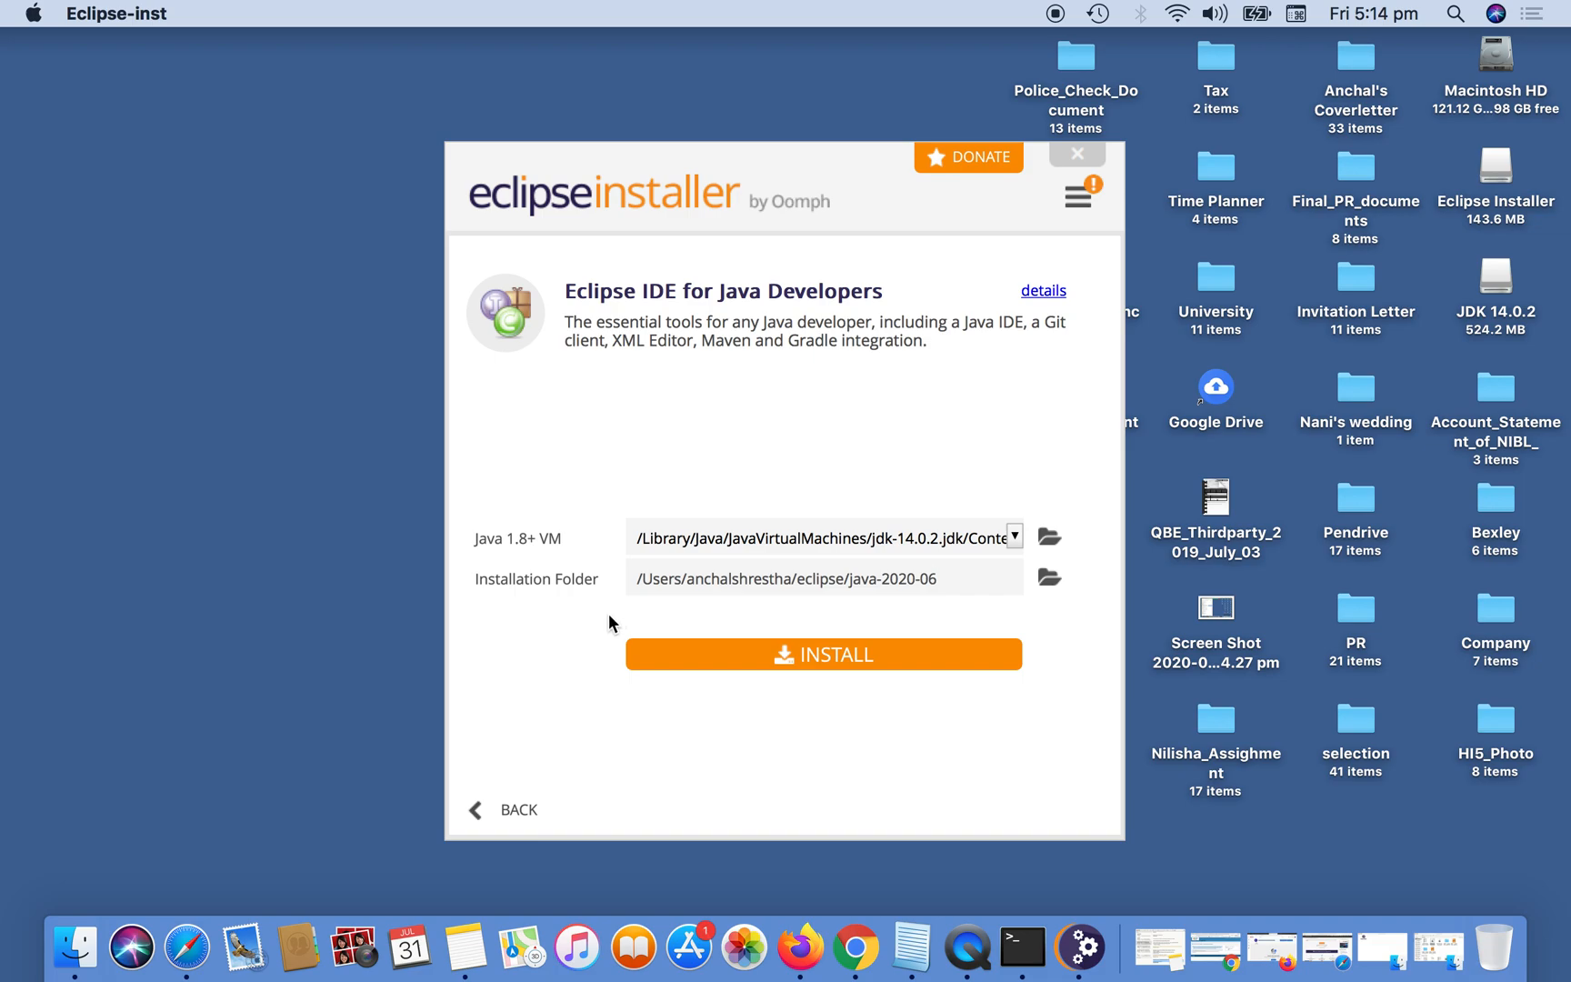
{"action": "left_click", "coordinate": [1049, 582]}
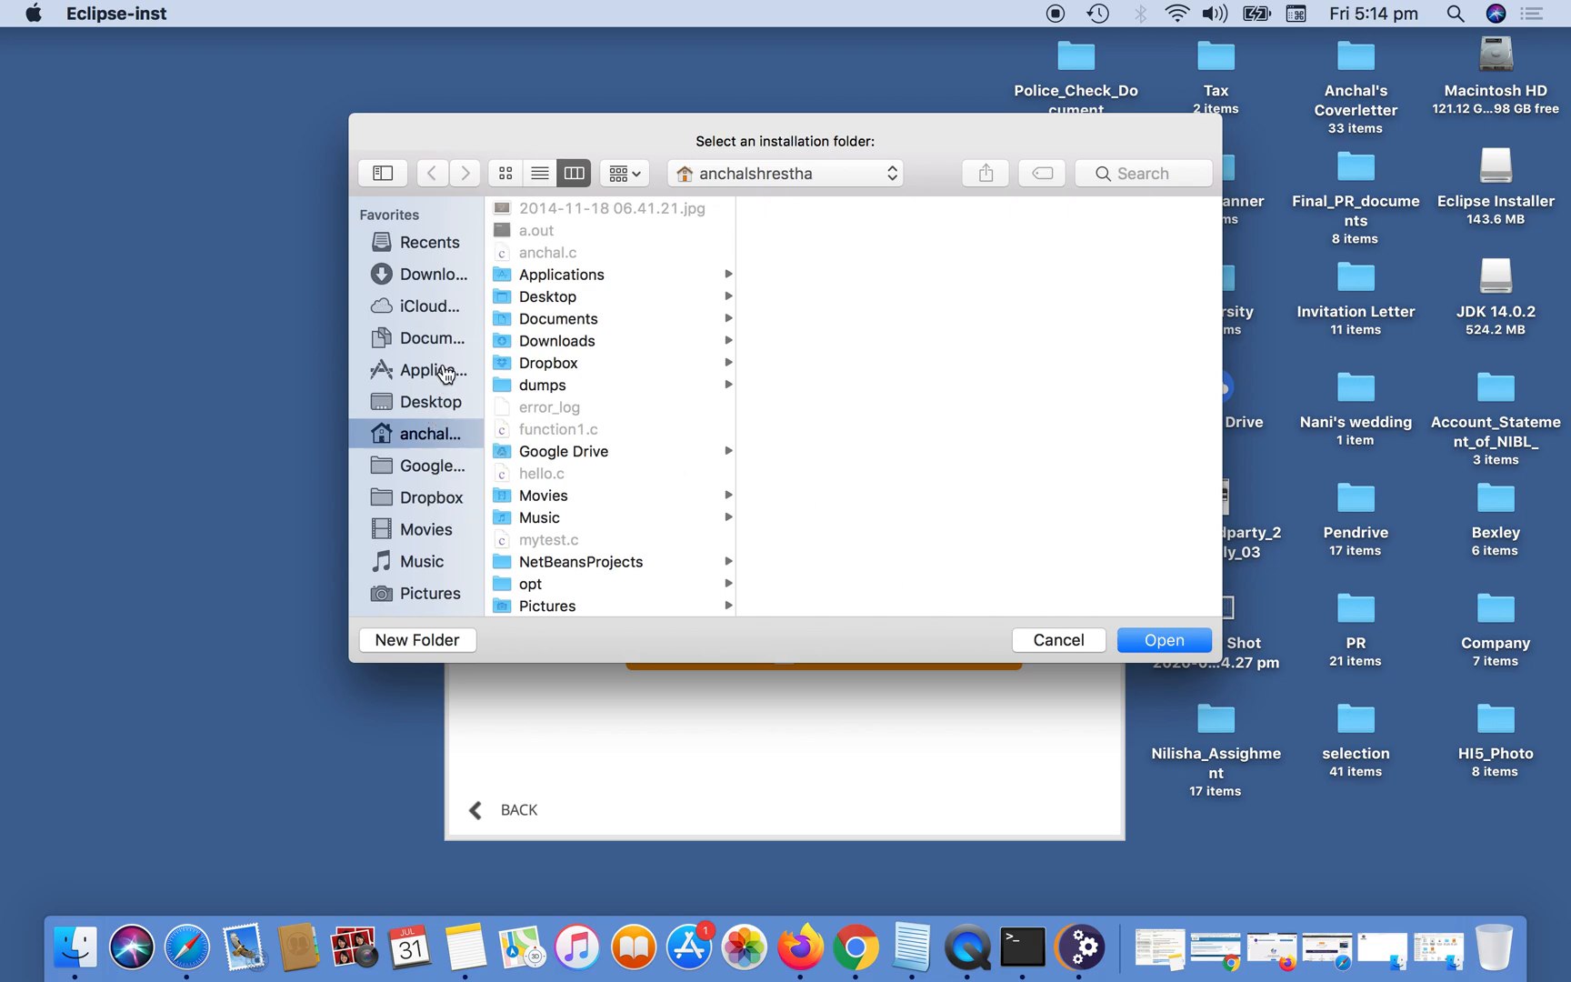
{"action": "left_click", "coordinate": [445, 374]}
{"action": "left_click", "coordinate": [1192, 643]}
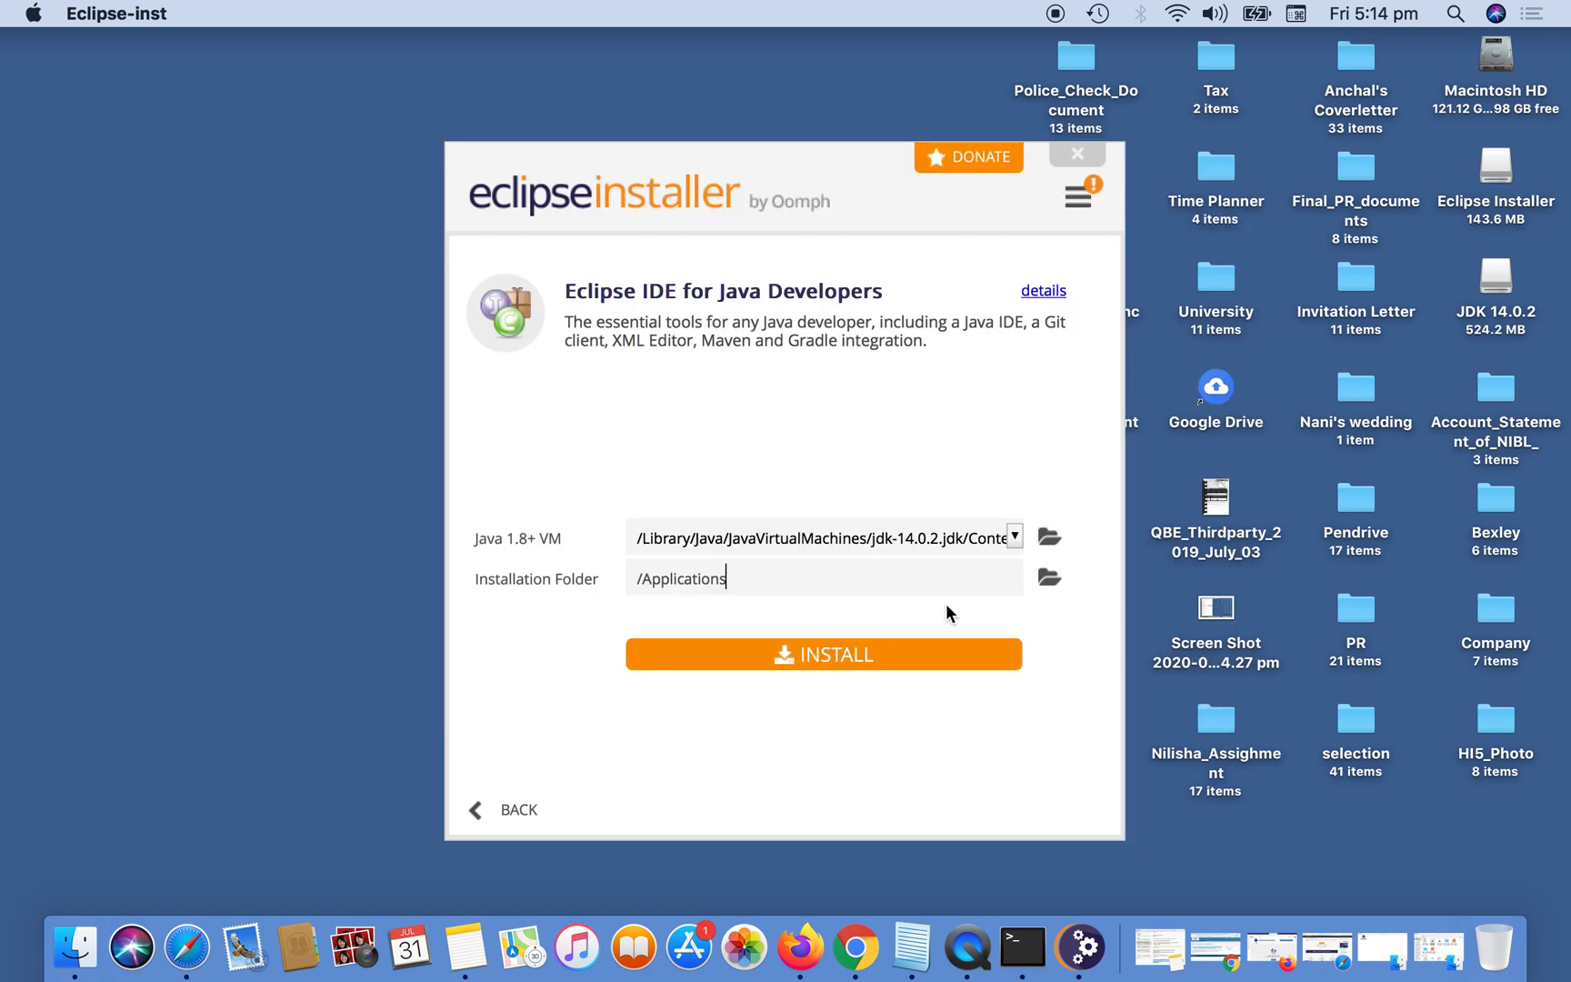
Install Eclipse IDE for Java Developers, accepting the unsigned content.
{"action": "left_click", "coordinate": [908, 654]}
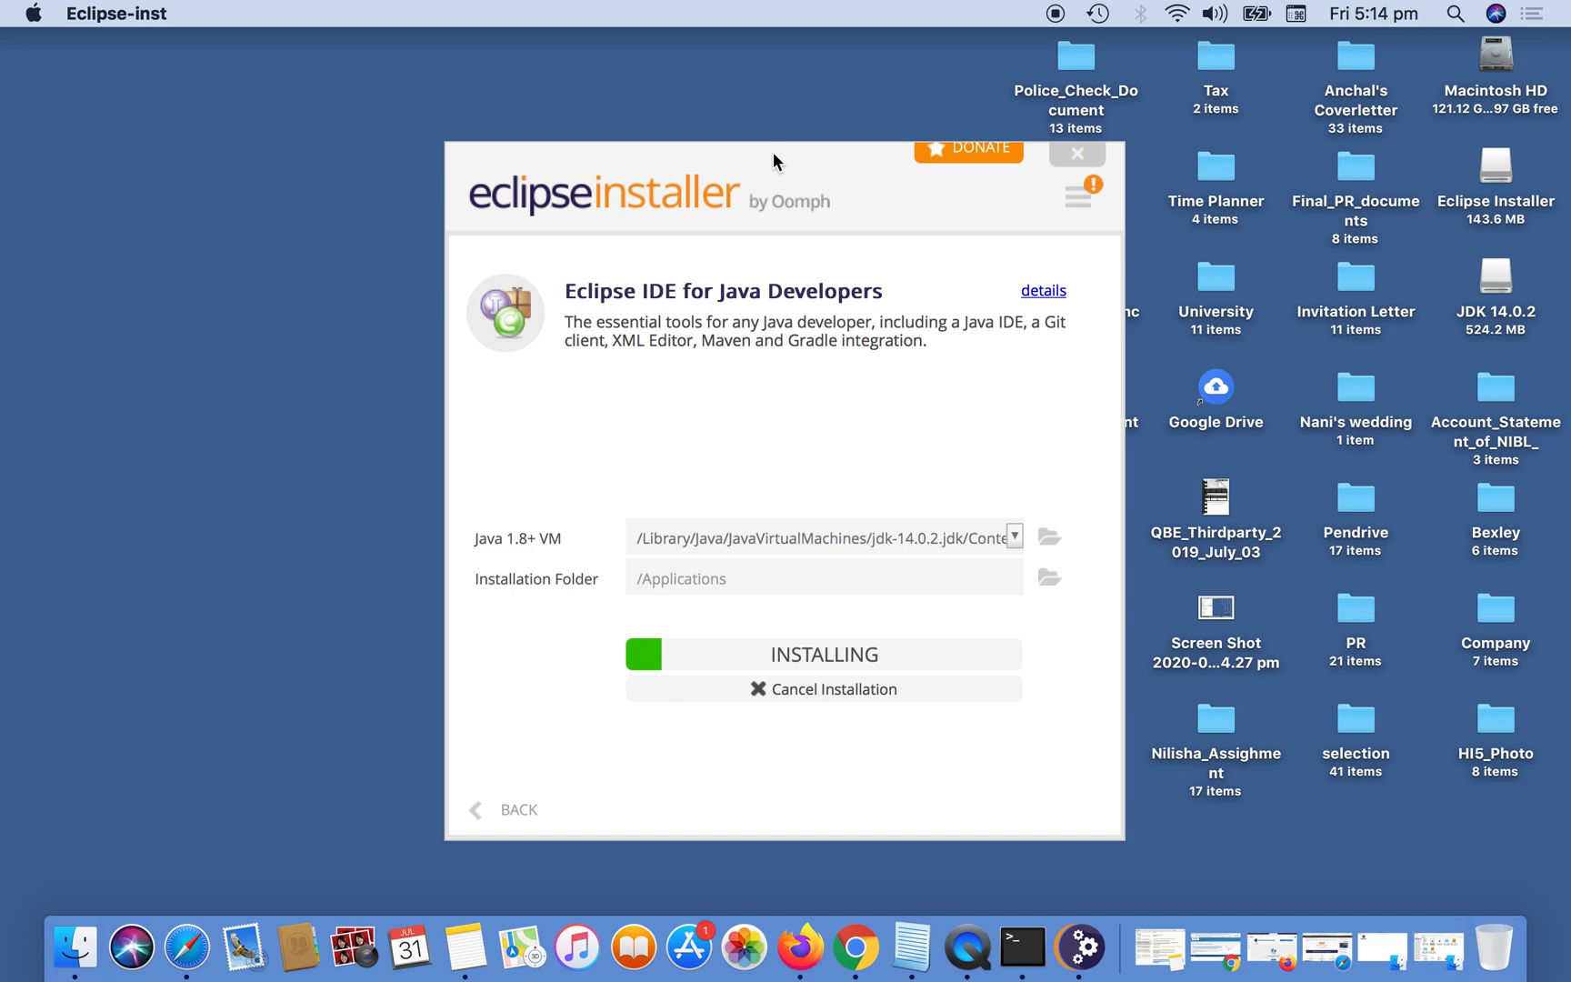
{"action": "left_click_drag", "start_coordinate": [772, 152], "coordinate": [719, 133]}
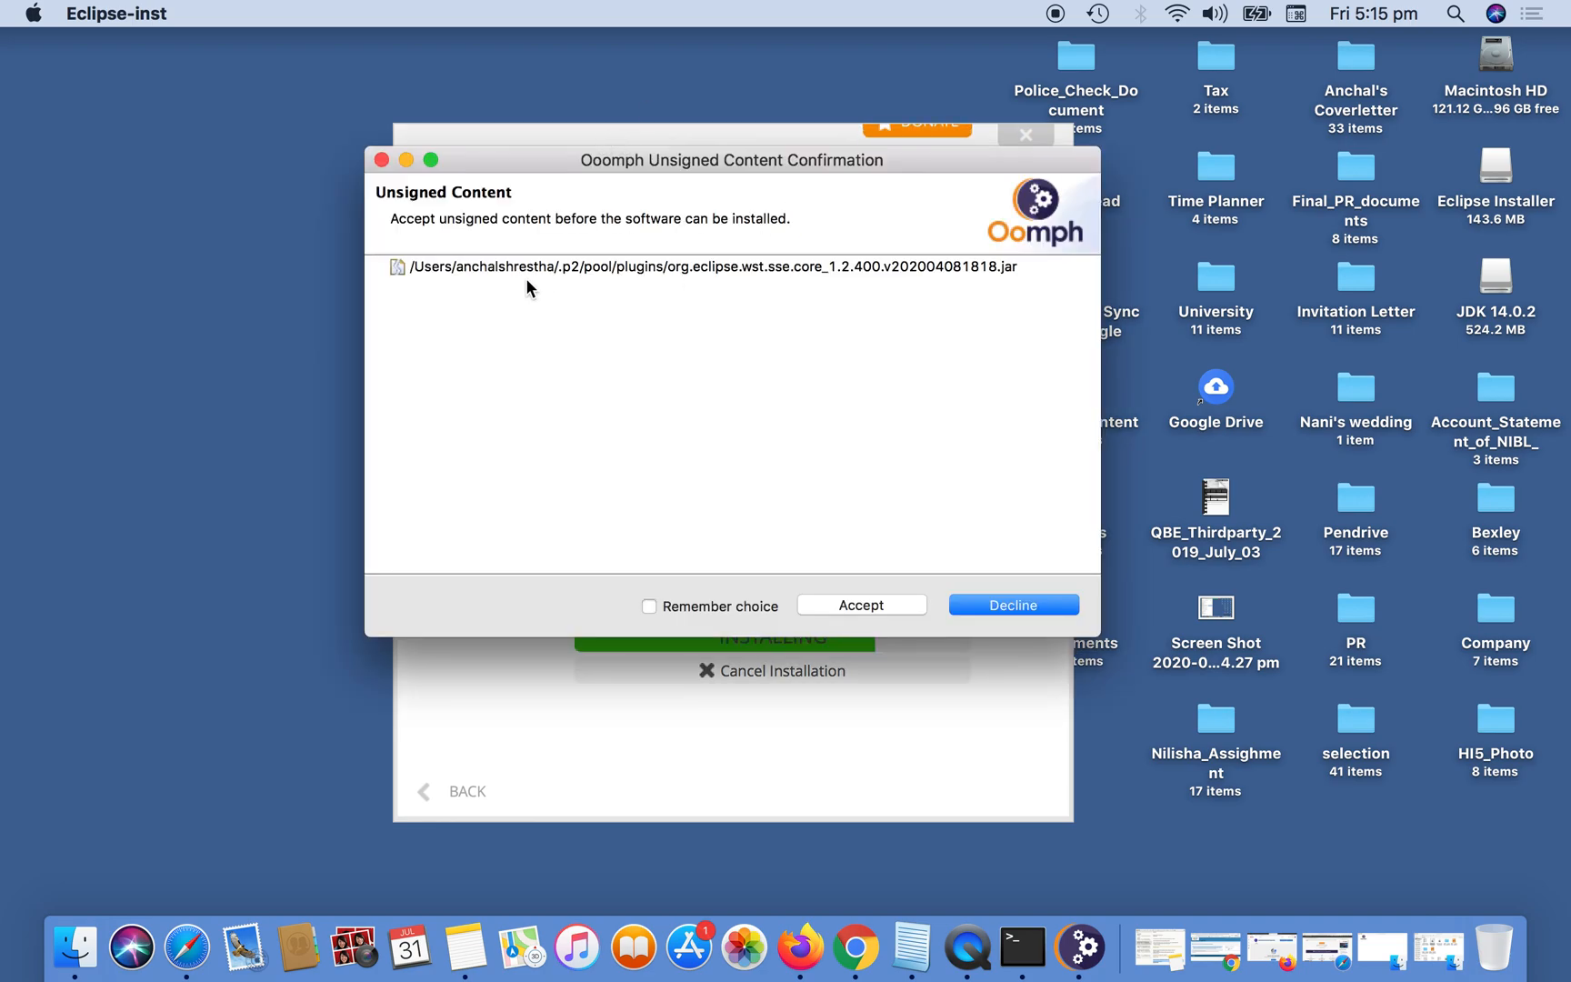
{"action": "left_click", "coordinate": [861, 605]}
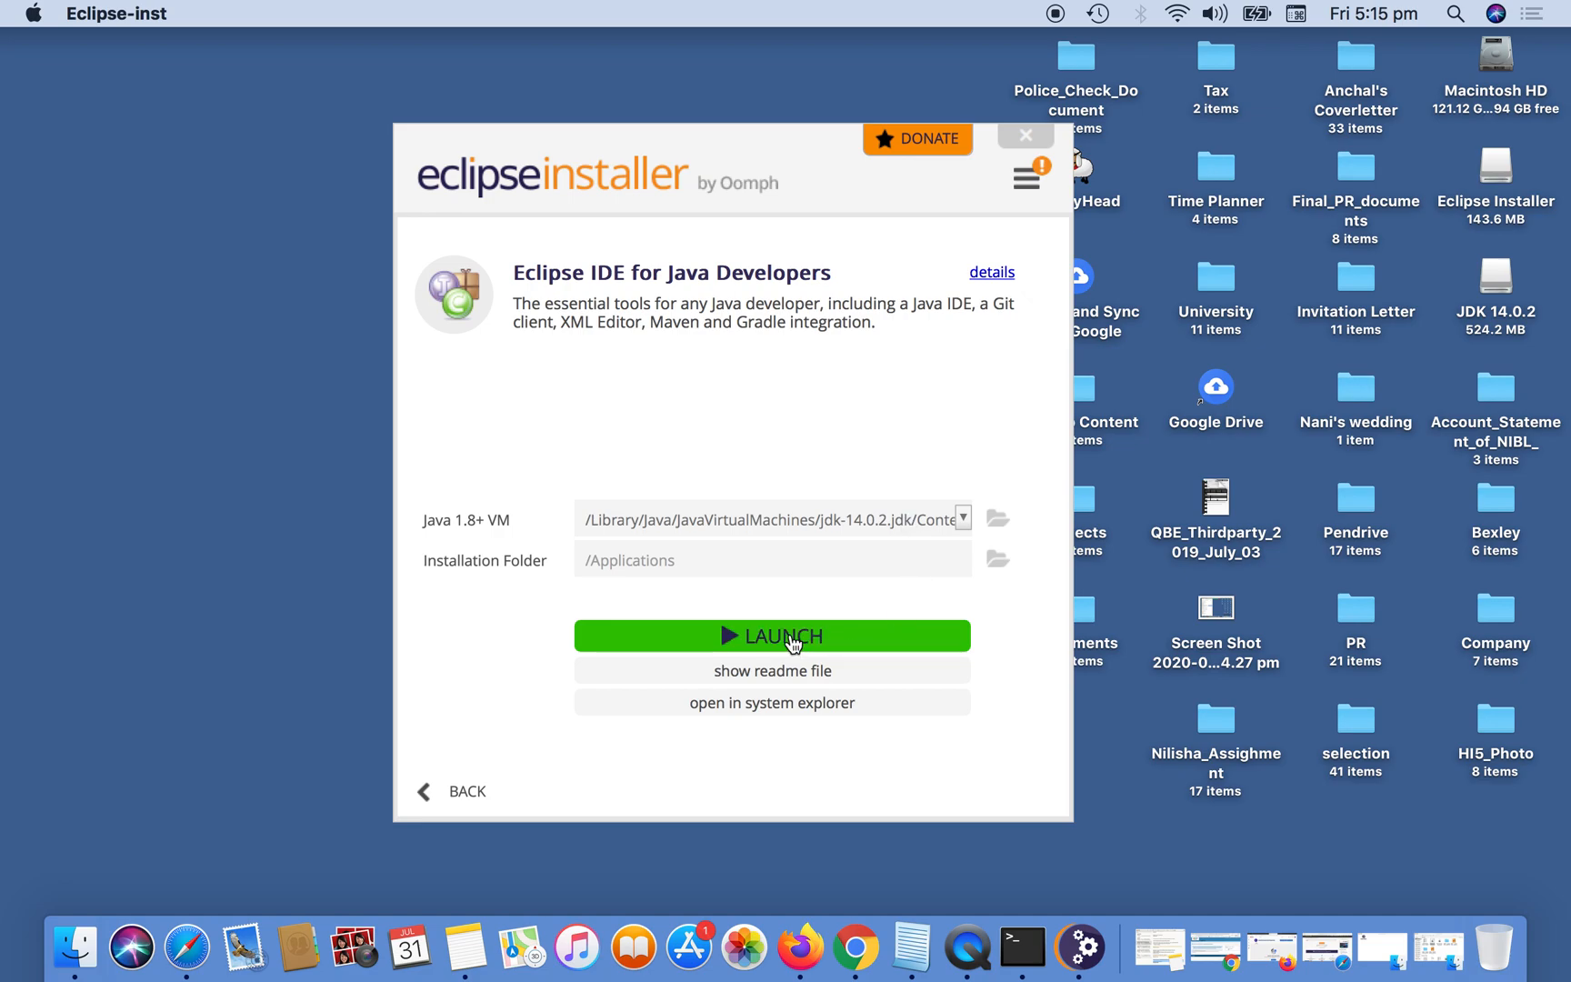
Launch the installed Eclipse IDE with the suggested eclipse-workspace directory as workspace and shift its window slightly down.
{"action": "left_click", "coordinate": [759, 638]}
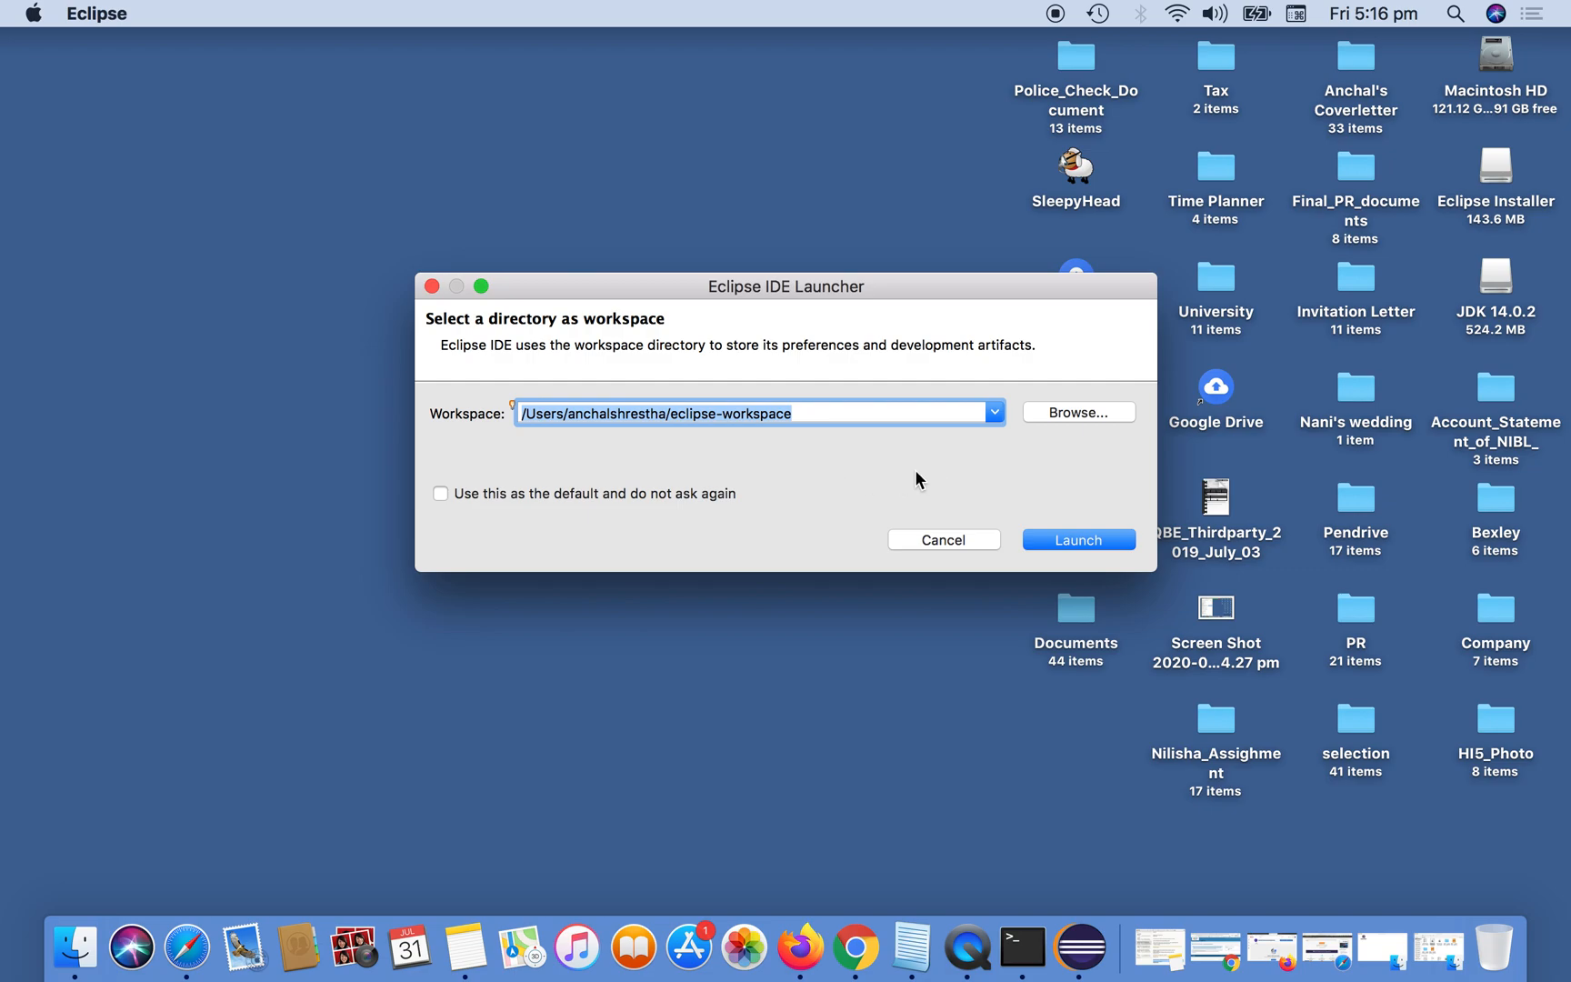
{"action": "left_click", "coordinate": [1079, 542]}
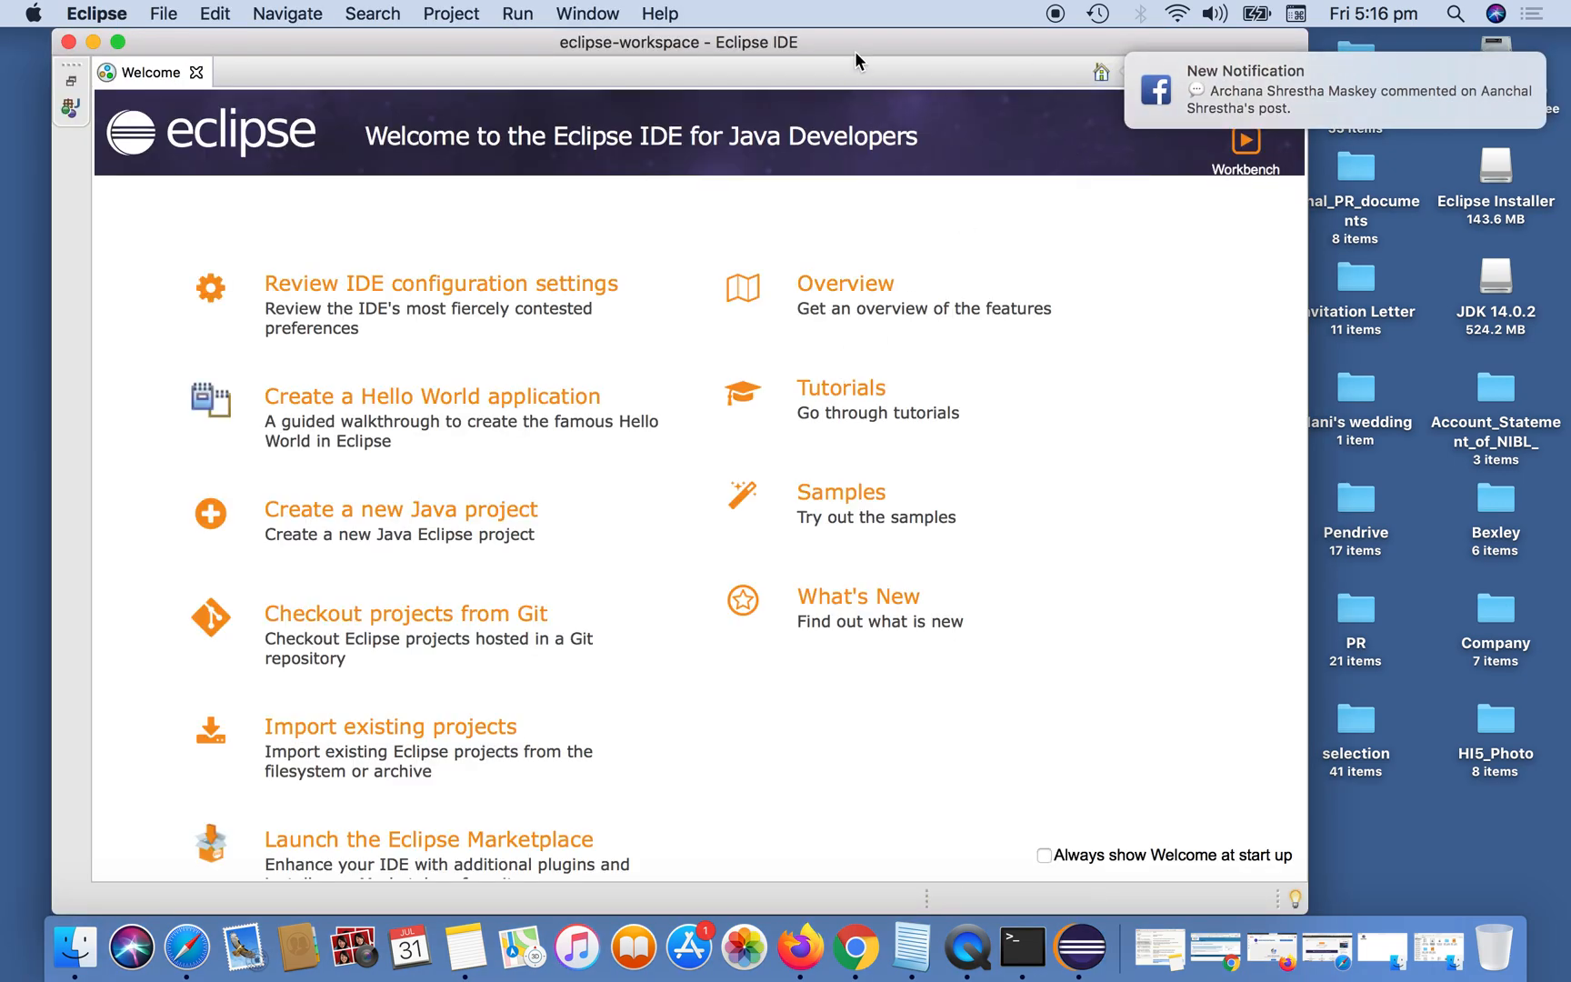
{"action": "mouse_move", "coordinate": [872, 45]}
{"action": "left_mouse_down"}
{"action": "mouse_move", "coordinate": [867, 75]}
{"action": "mouse_move", "coordinate": [875, 58]}
{"action": "left_mouse_up"}
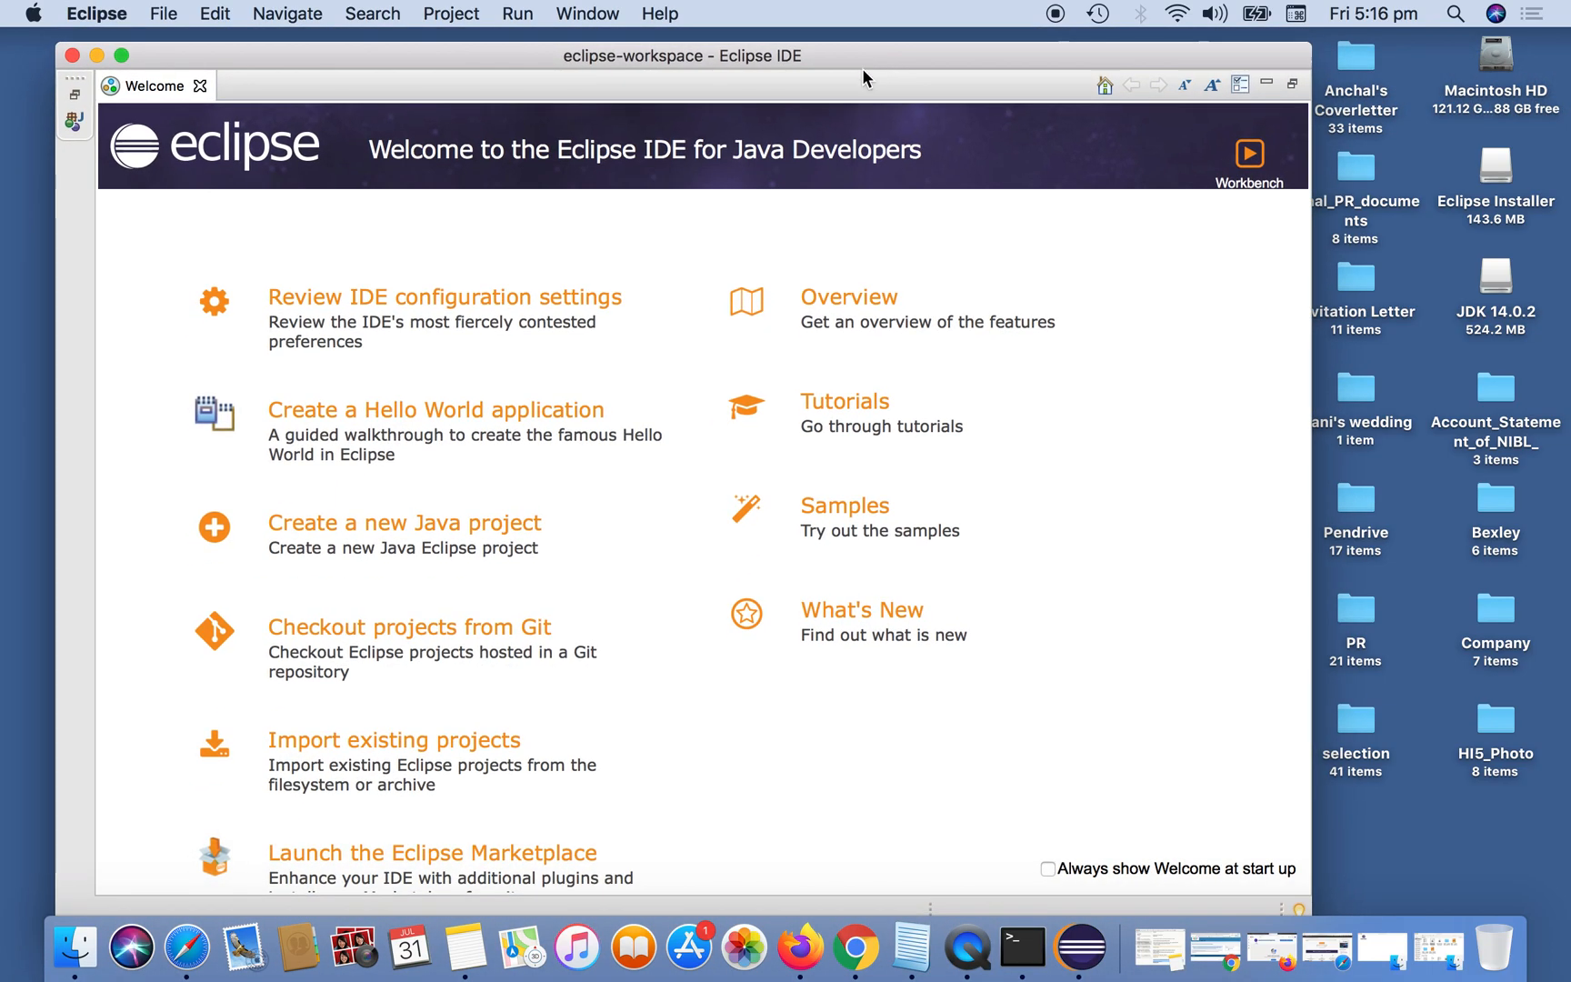
Close the Welcome page to reveal the Java workbench and shift the Eclipse window slightly down.
{"action": "scroll", "coordinate": [605, 558], "scroll_direction": "down", "scroll_amount": 2}
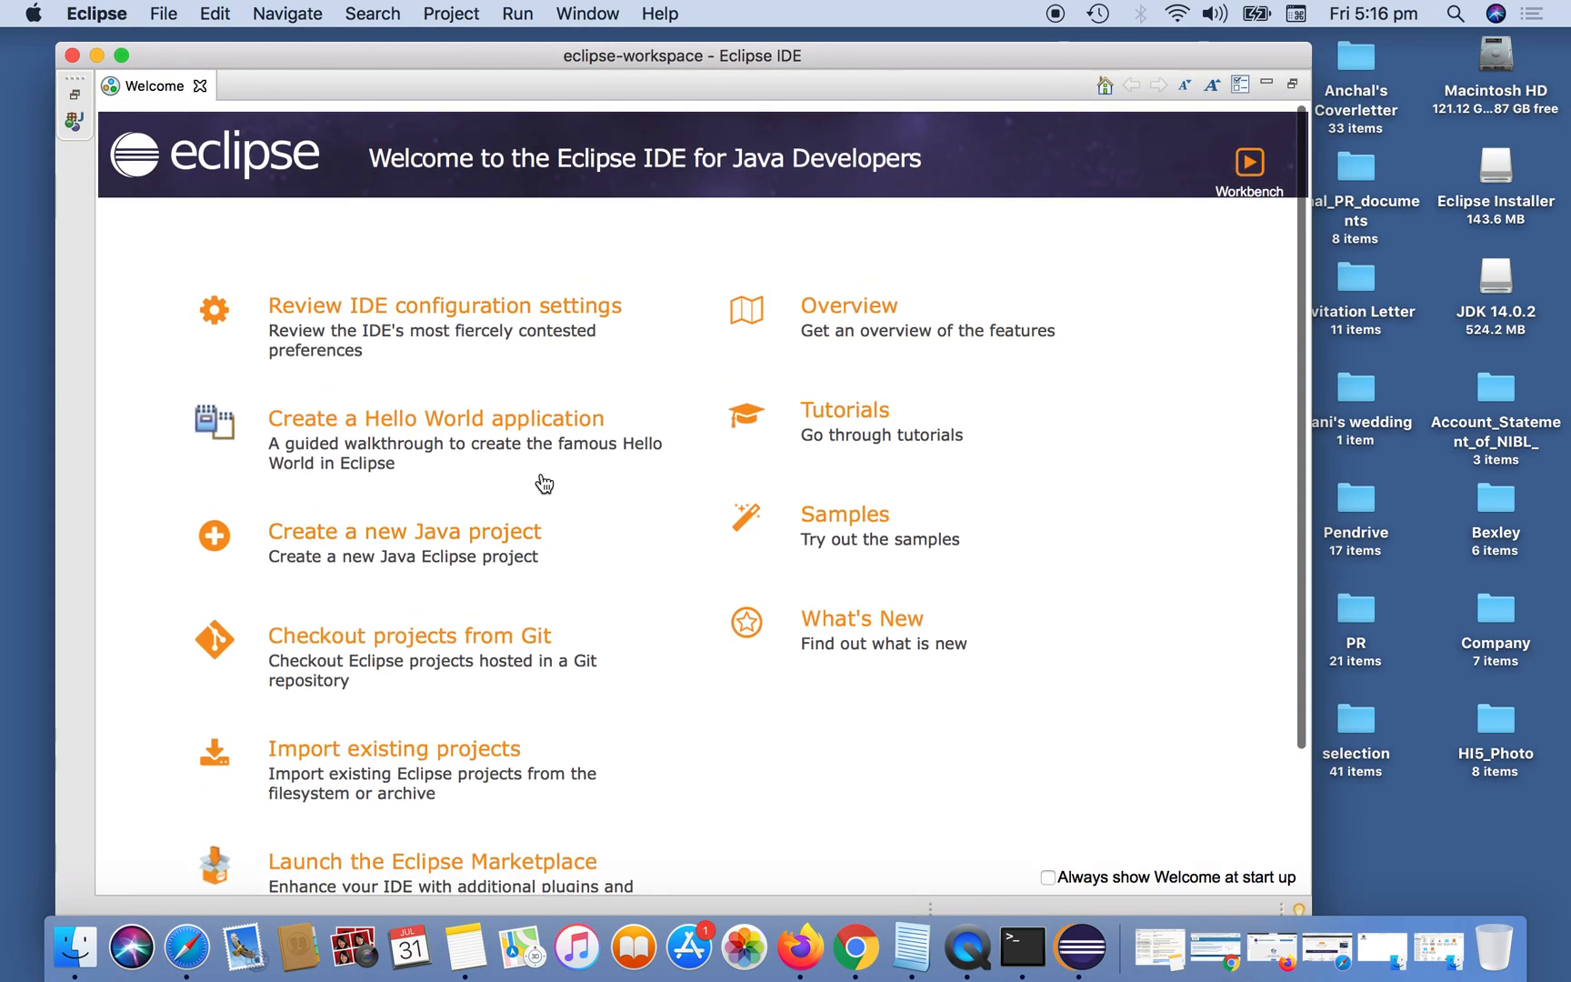
{"action": "scroll", "coordinate": [616, 518], "scroll_direction": "down", "scroll_amount": 1}
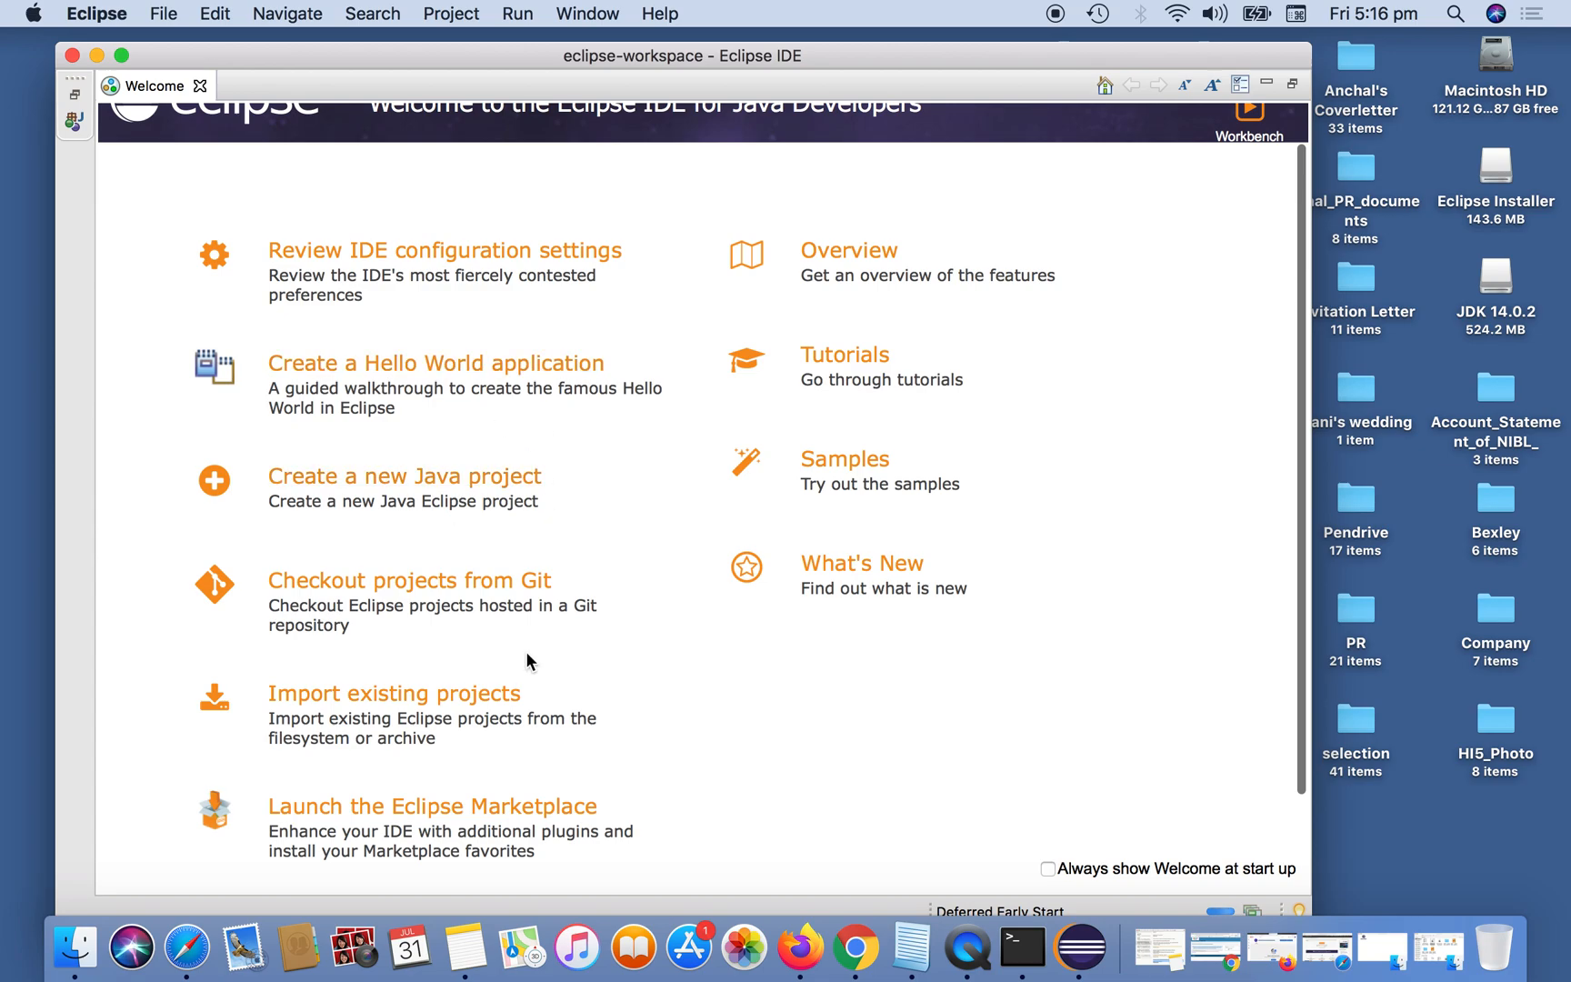
{"action": "scroll", "coordinate": [591, 446], "scroll_direction": "down", "scroll_amount": 2}
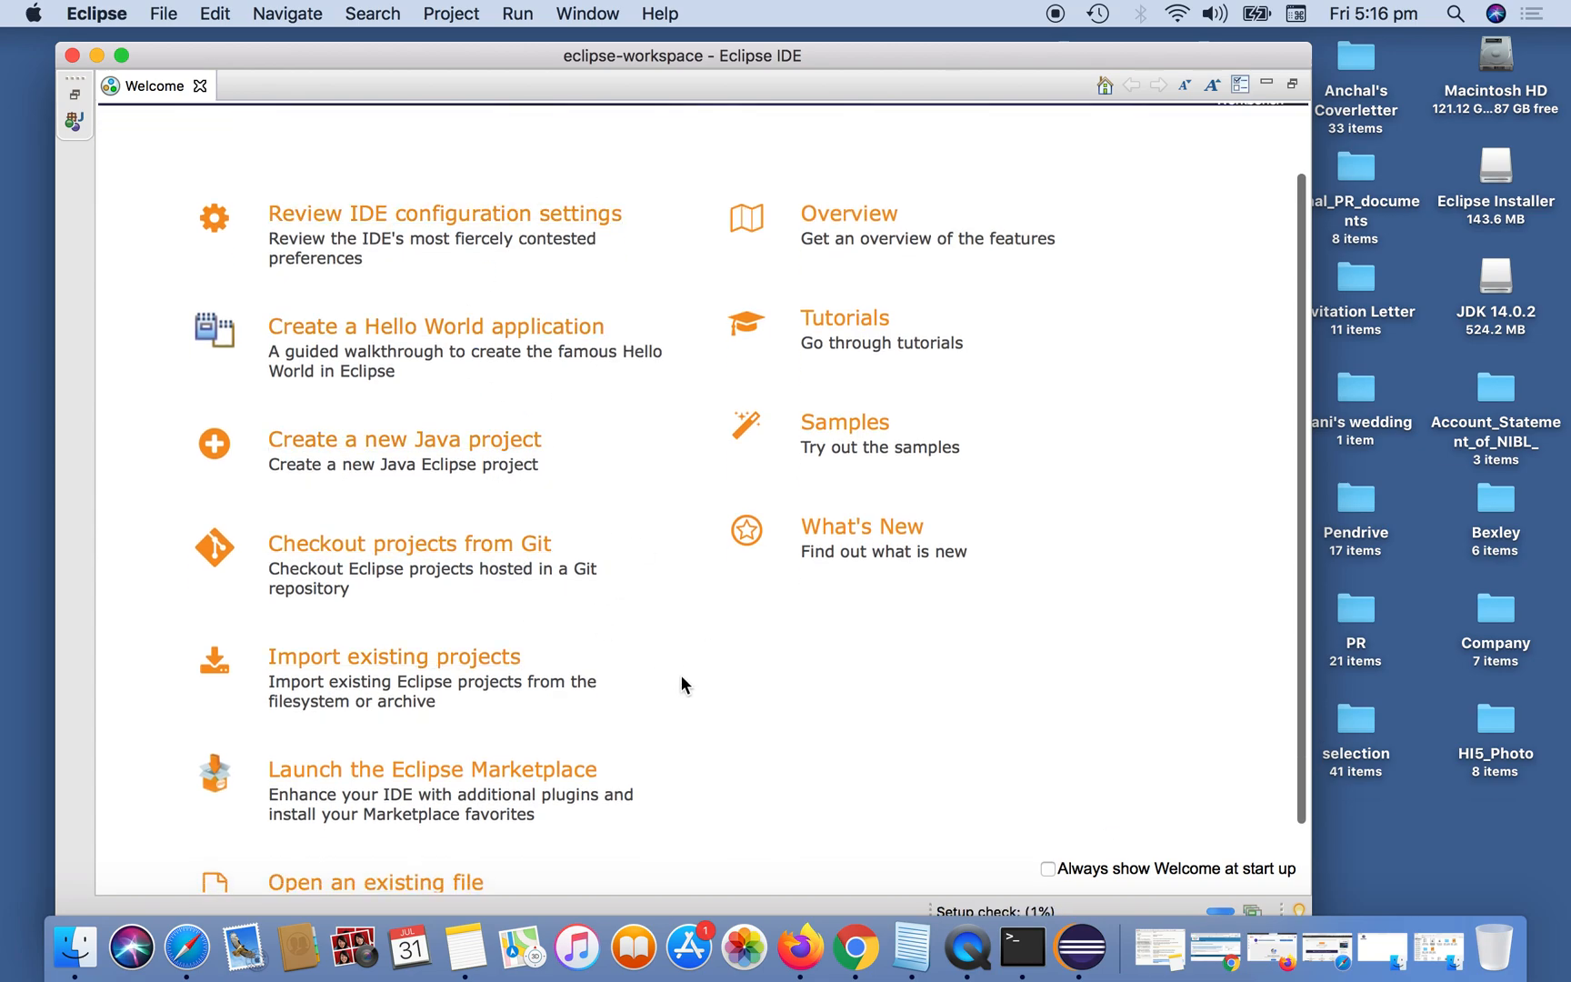
{"action": "scroll", "coordinate": [684, 683], "scroll_direction": "down", "scroll_amount": 2}
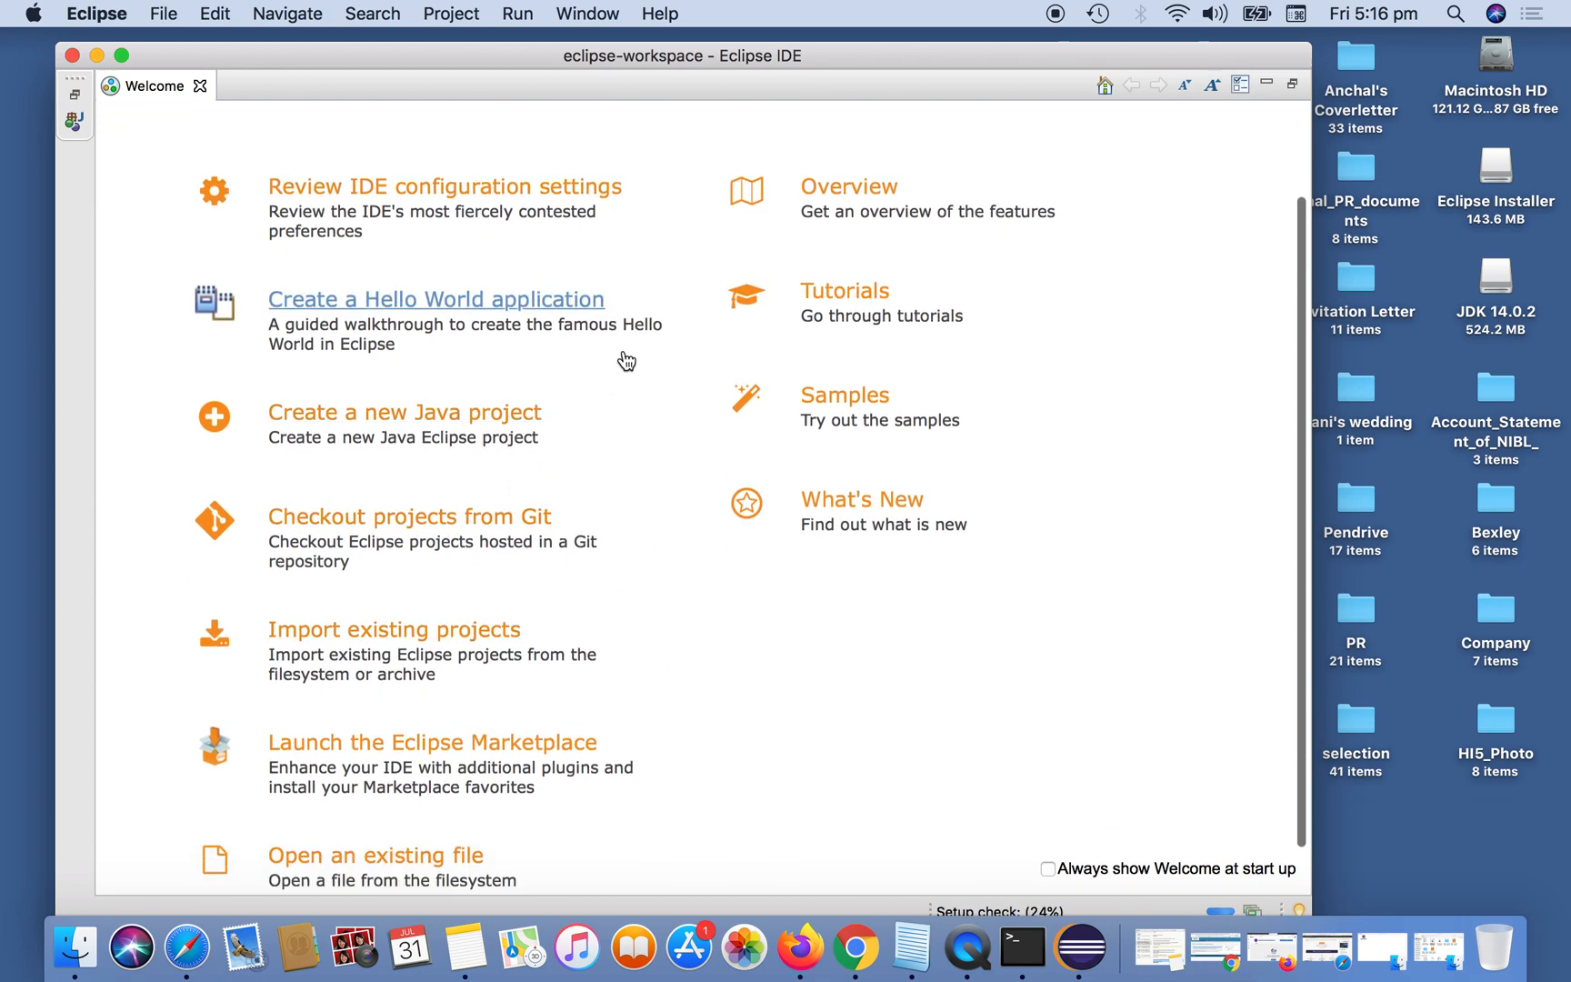
{"action": "scroll", "coordinate": [668, 434], "scroll_direction": "down", "scroll_amount": 2}
{"action": "scroll", "coordinate": [669, 434], "scroll_direction": "up", "scroll_amount": 5}
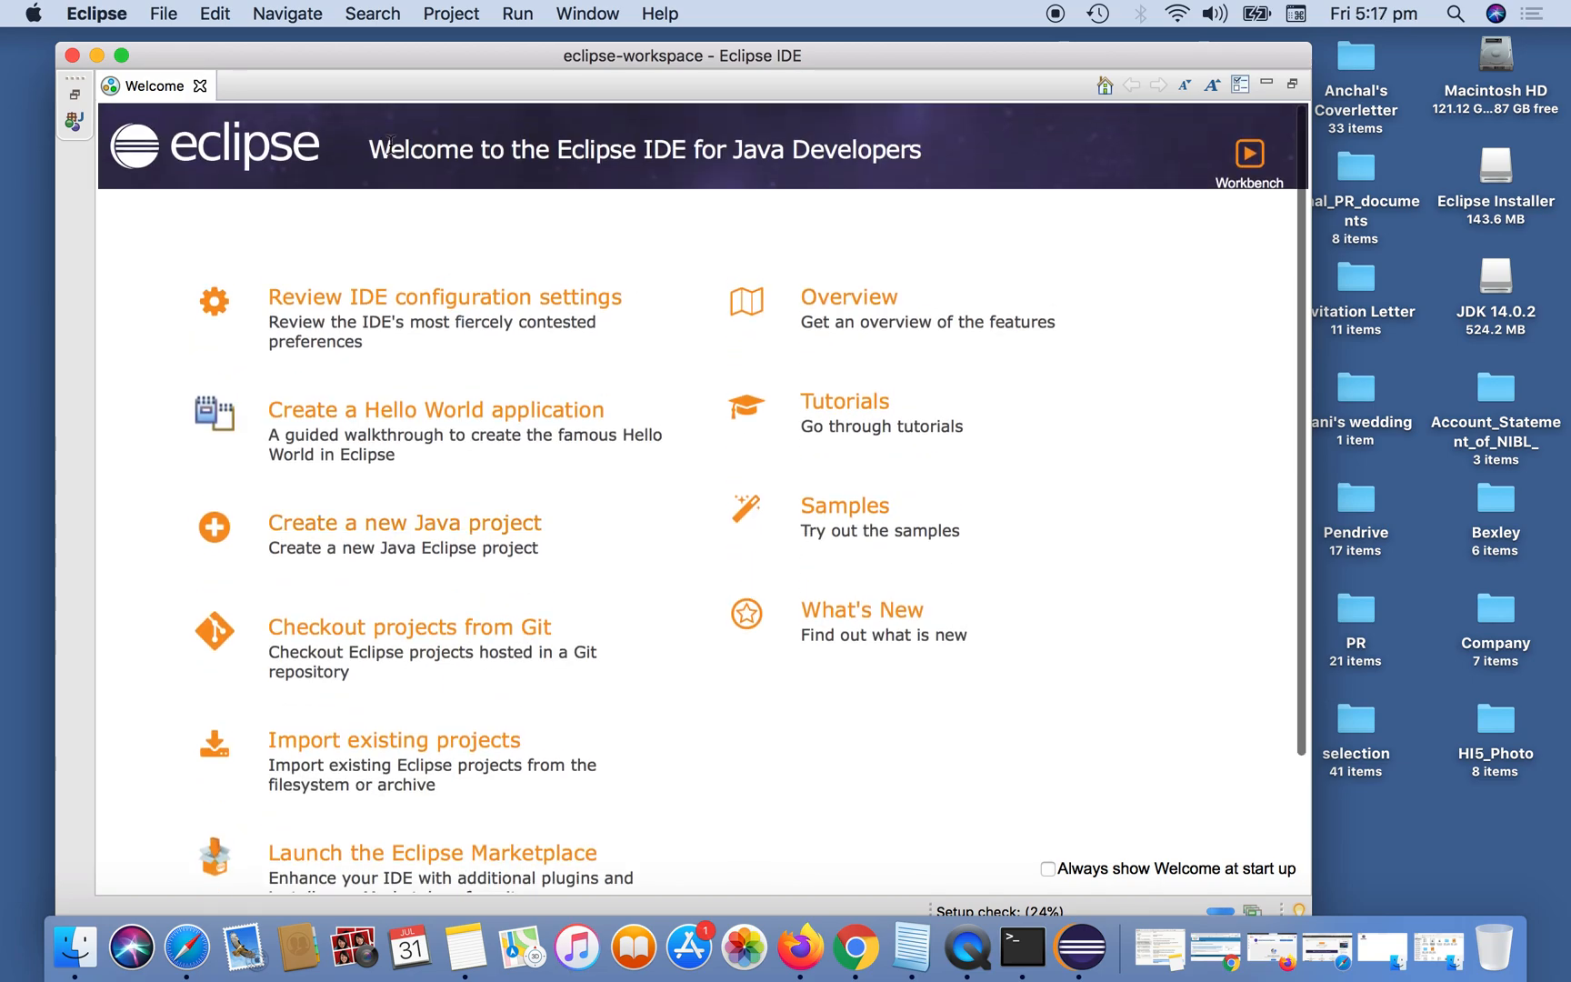
{"action": "left_click", "coordinate": [199, 86]}
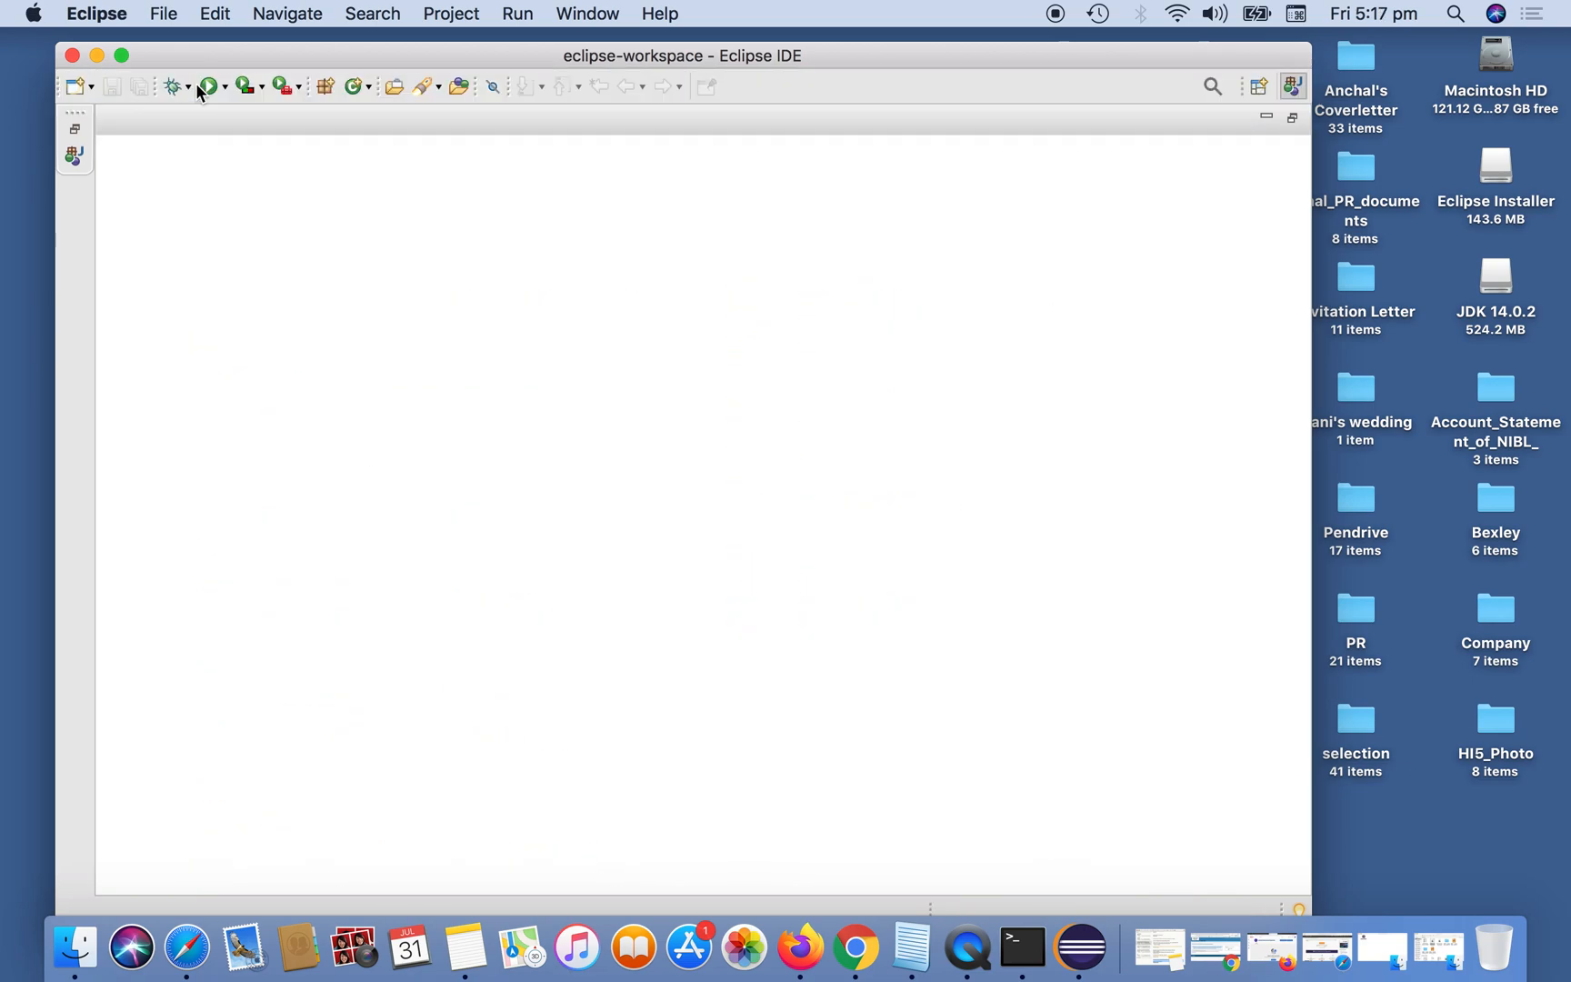
{"action": "left_click_drag", "start_coordinate": [467, 53], "coordinate": [493, 68]}
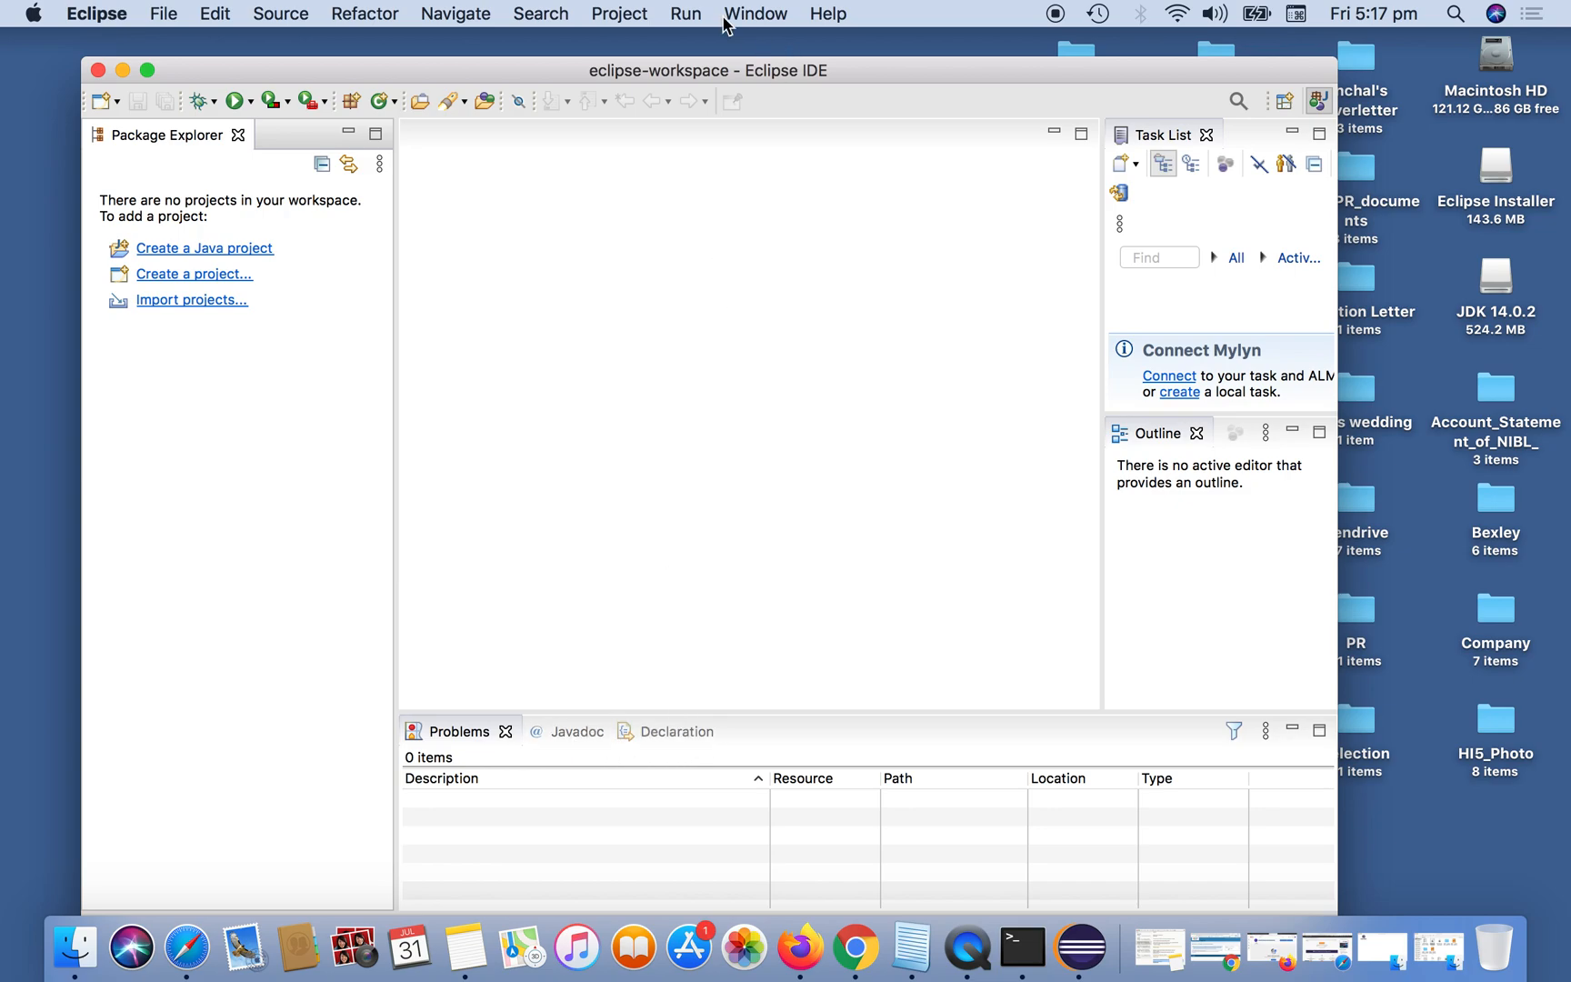
Show the Console view in the workbench and shift the Eclipse window slightly up.
{"action": "left_click", "coordinate": [751, 14]}
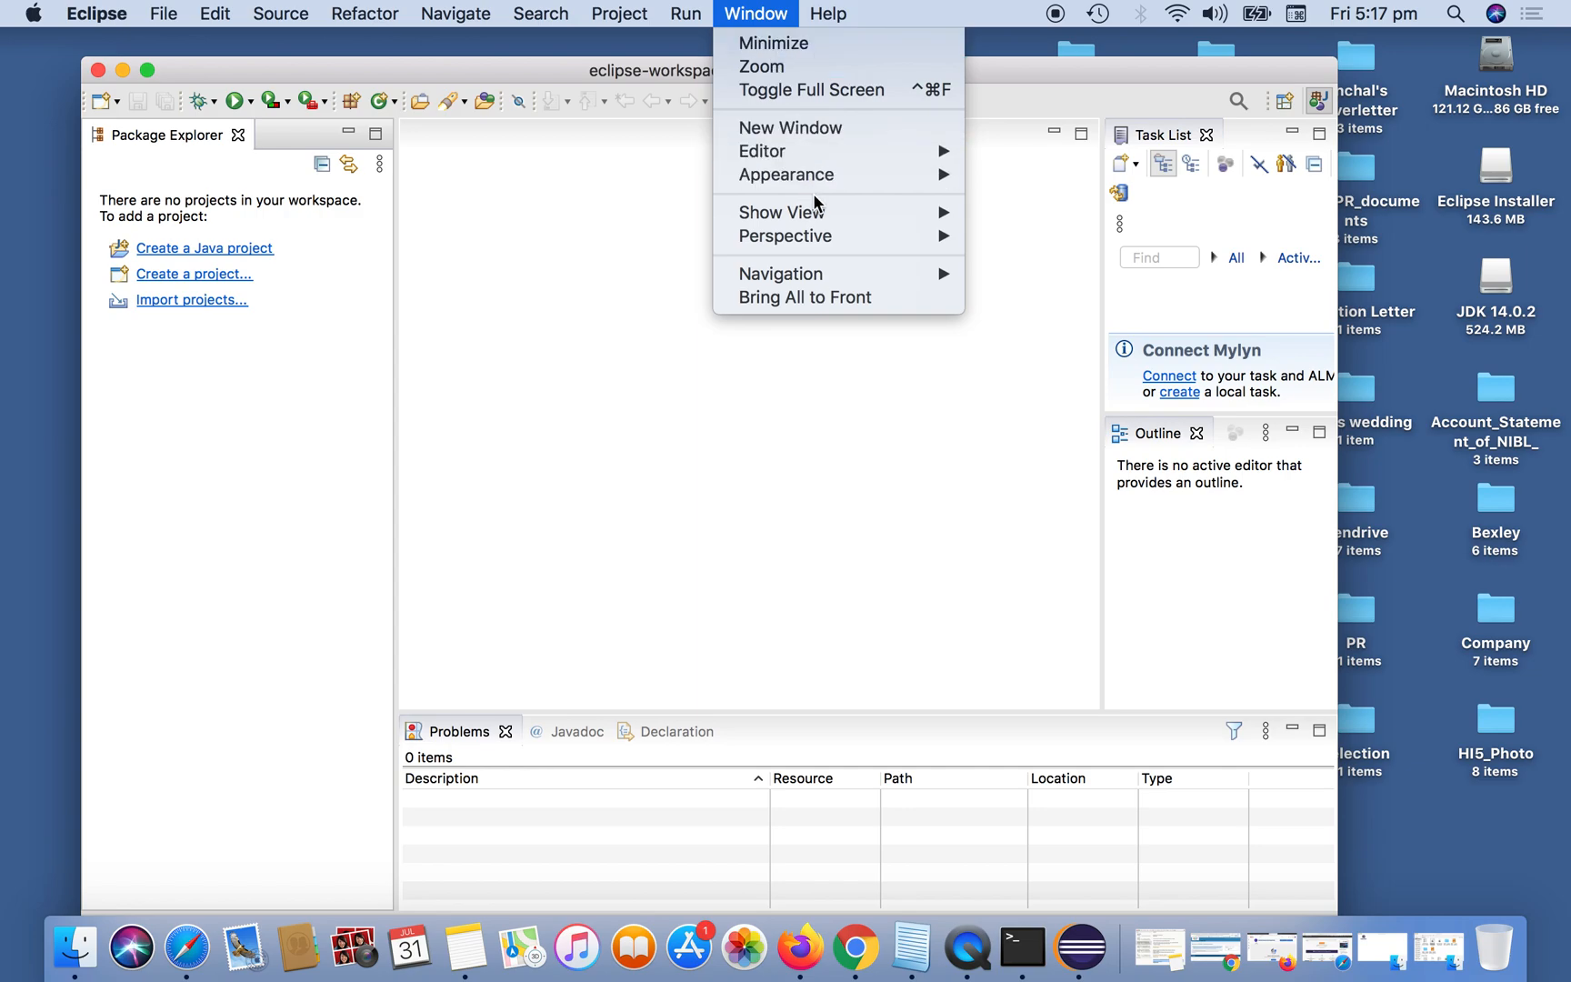
{"action": "mouse_move", "coordinate": [826, 212]}
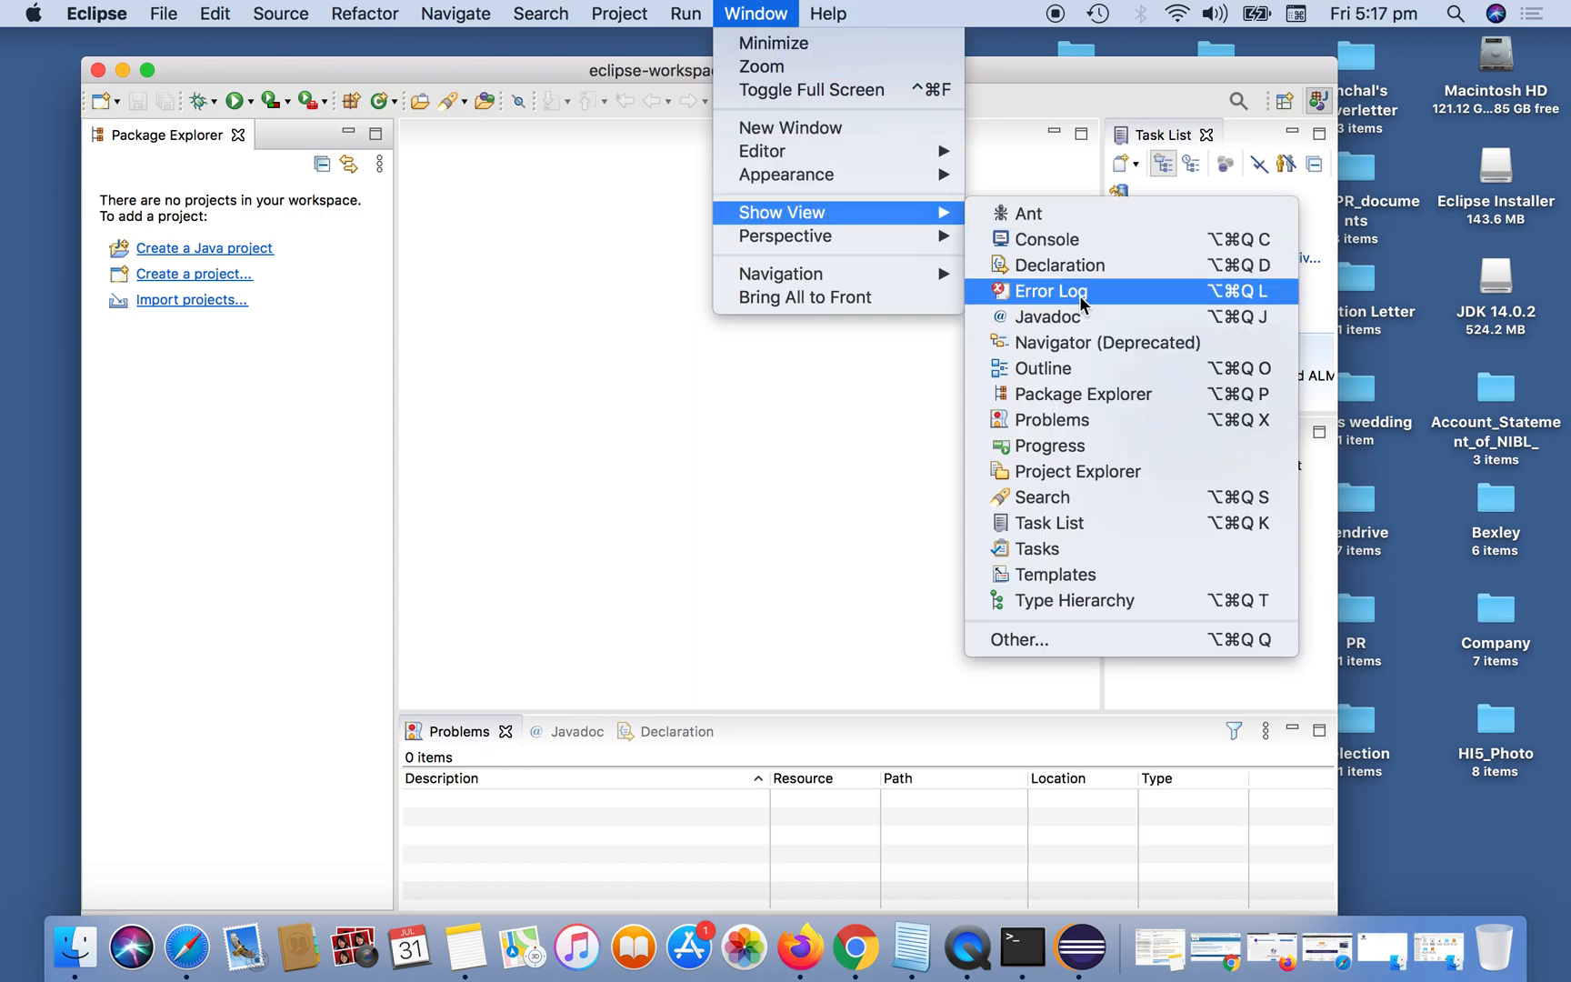
{"action": "left_click", "coordinate": [1097, 241]}
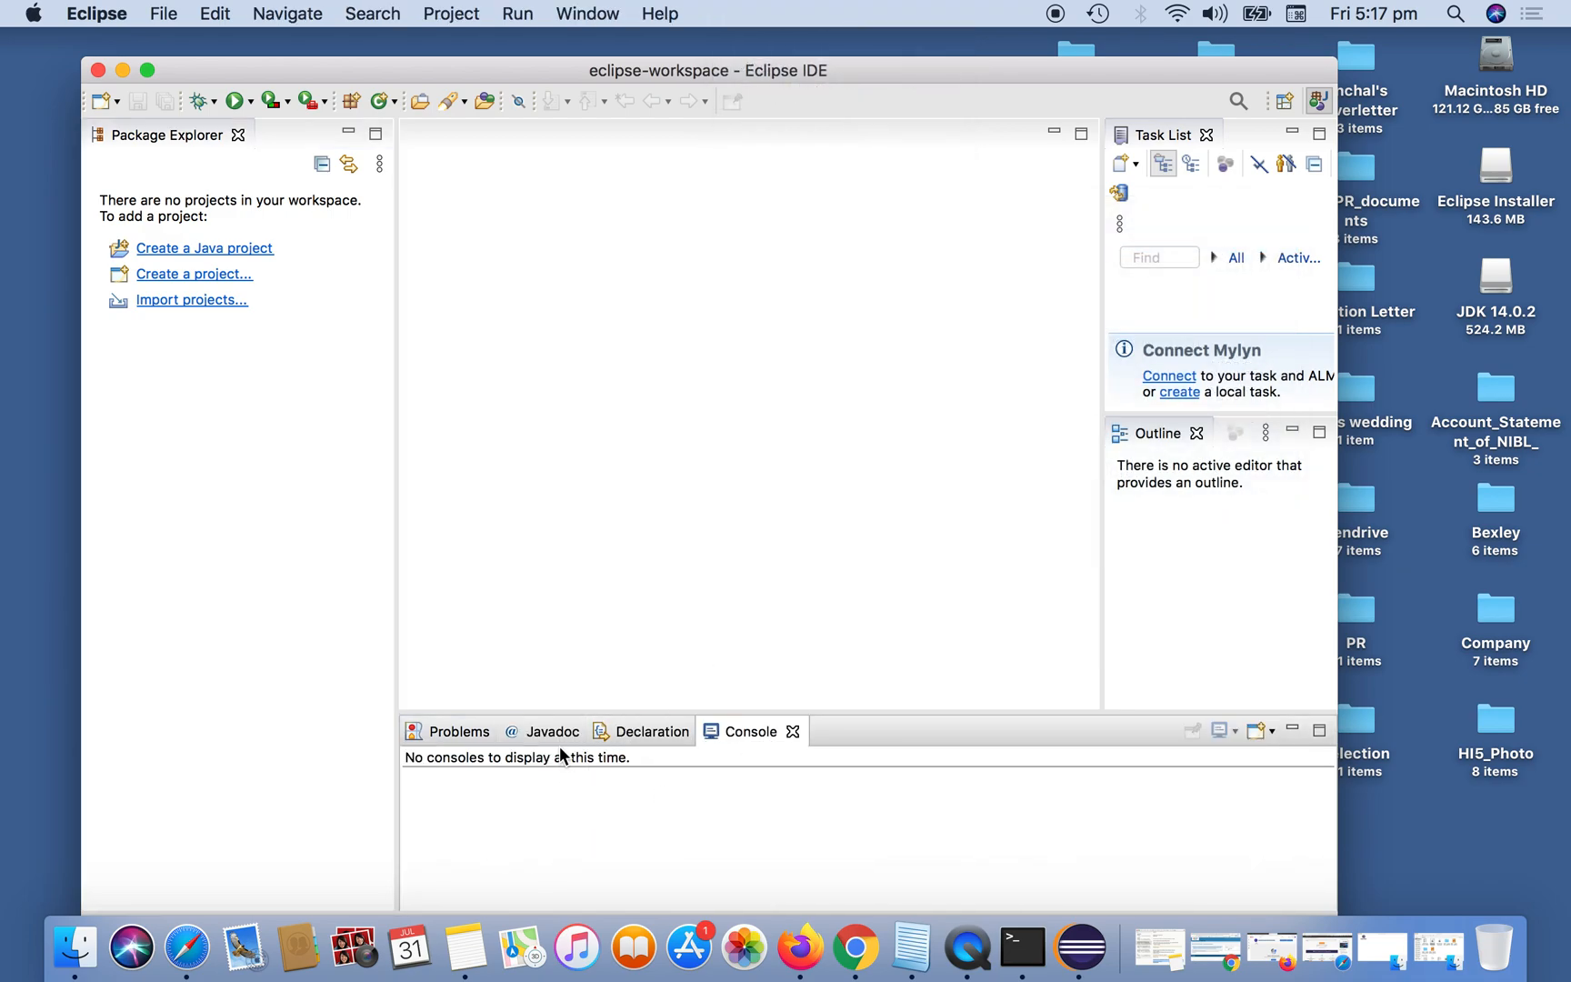
{"action": "left_click_drag", "start_coordinate": [965, 73], "coordinate": [975, 48]}
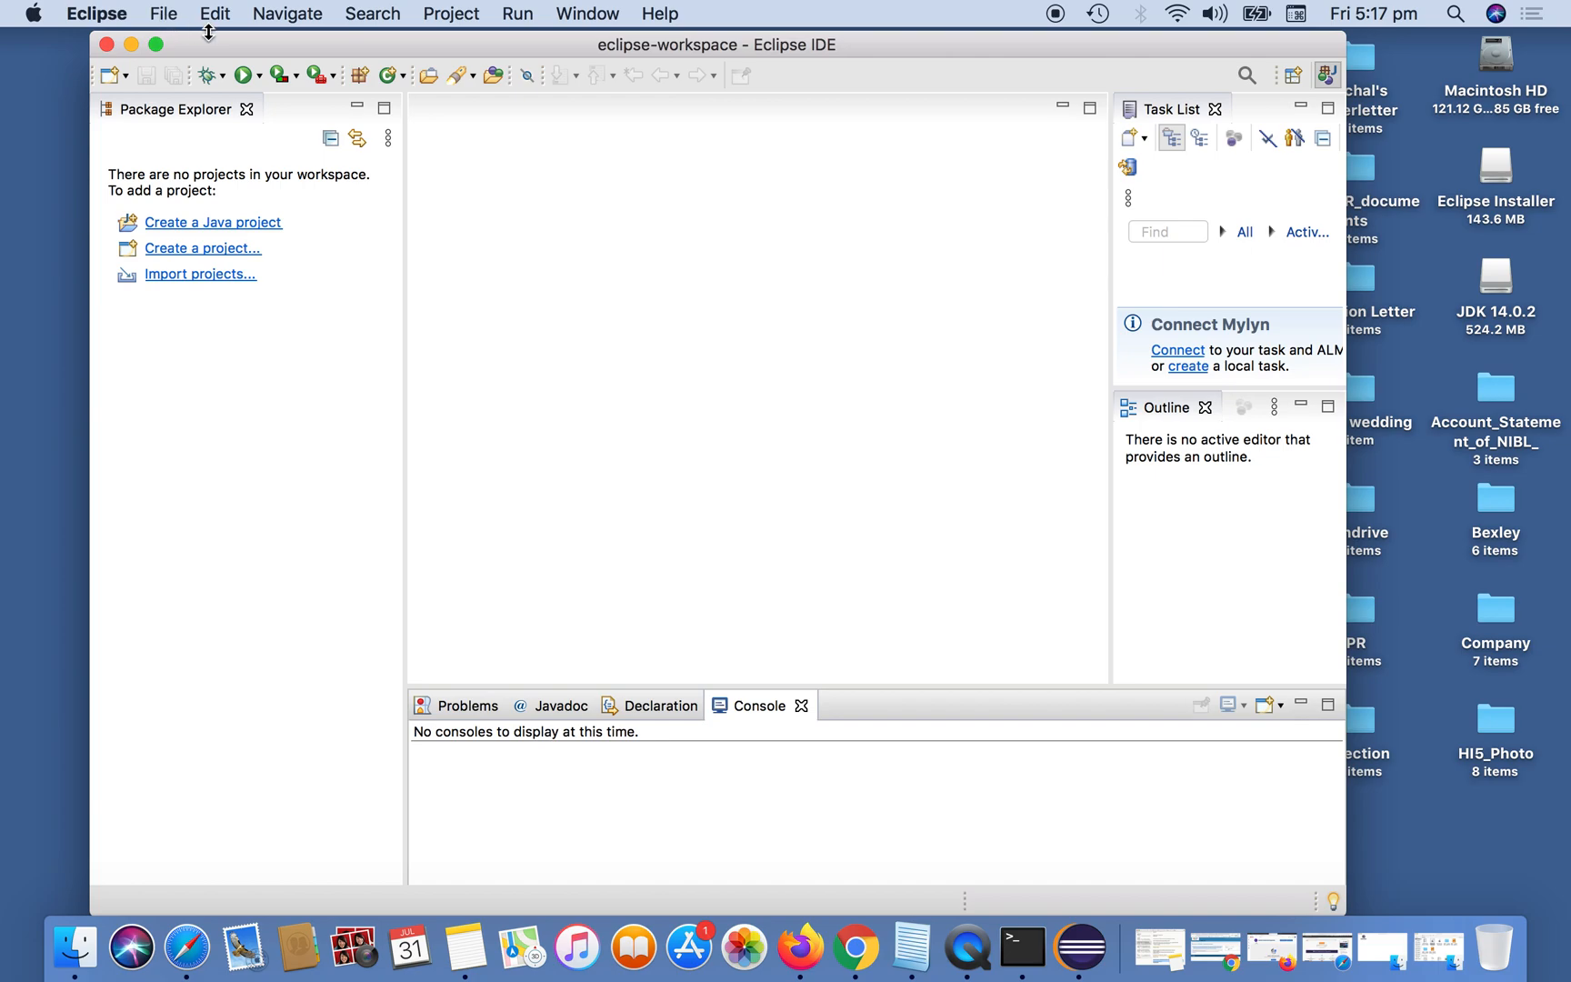
Create a Java project named MyProject, keeping the default location, JavaSE-14 execution environment and Java build settings.
{"action": "left_click", "coordinate": [164, 14]}
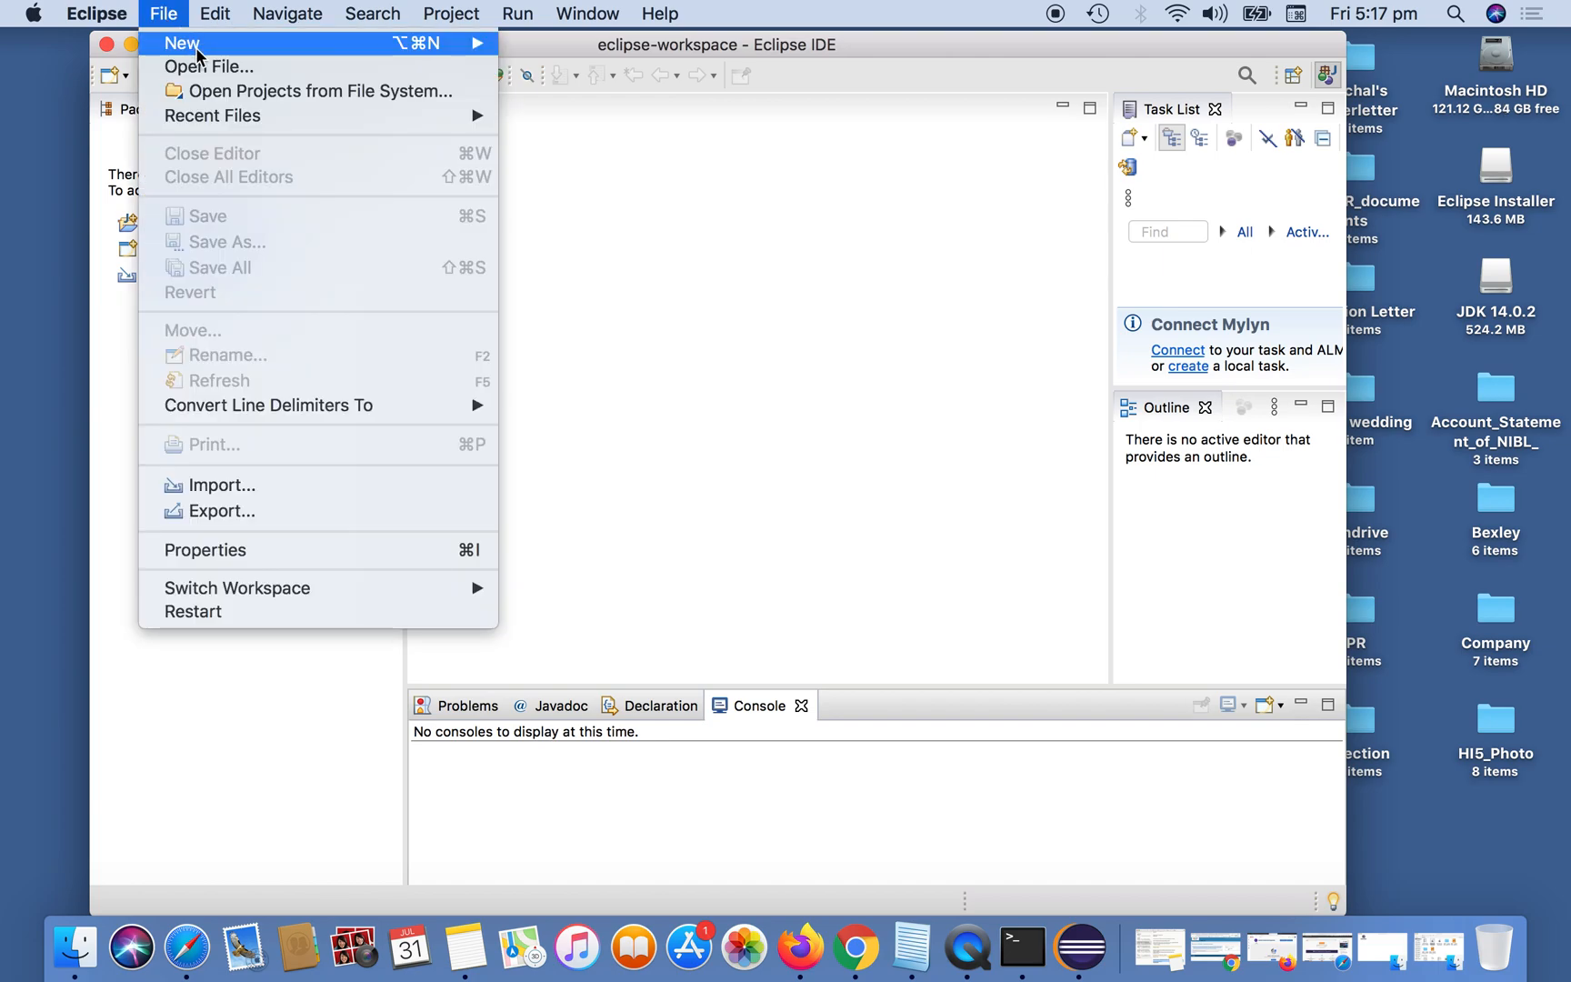
{"action": "mouse_move", "coordinate": [198, 52]}
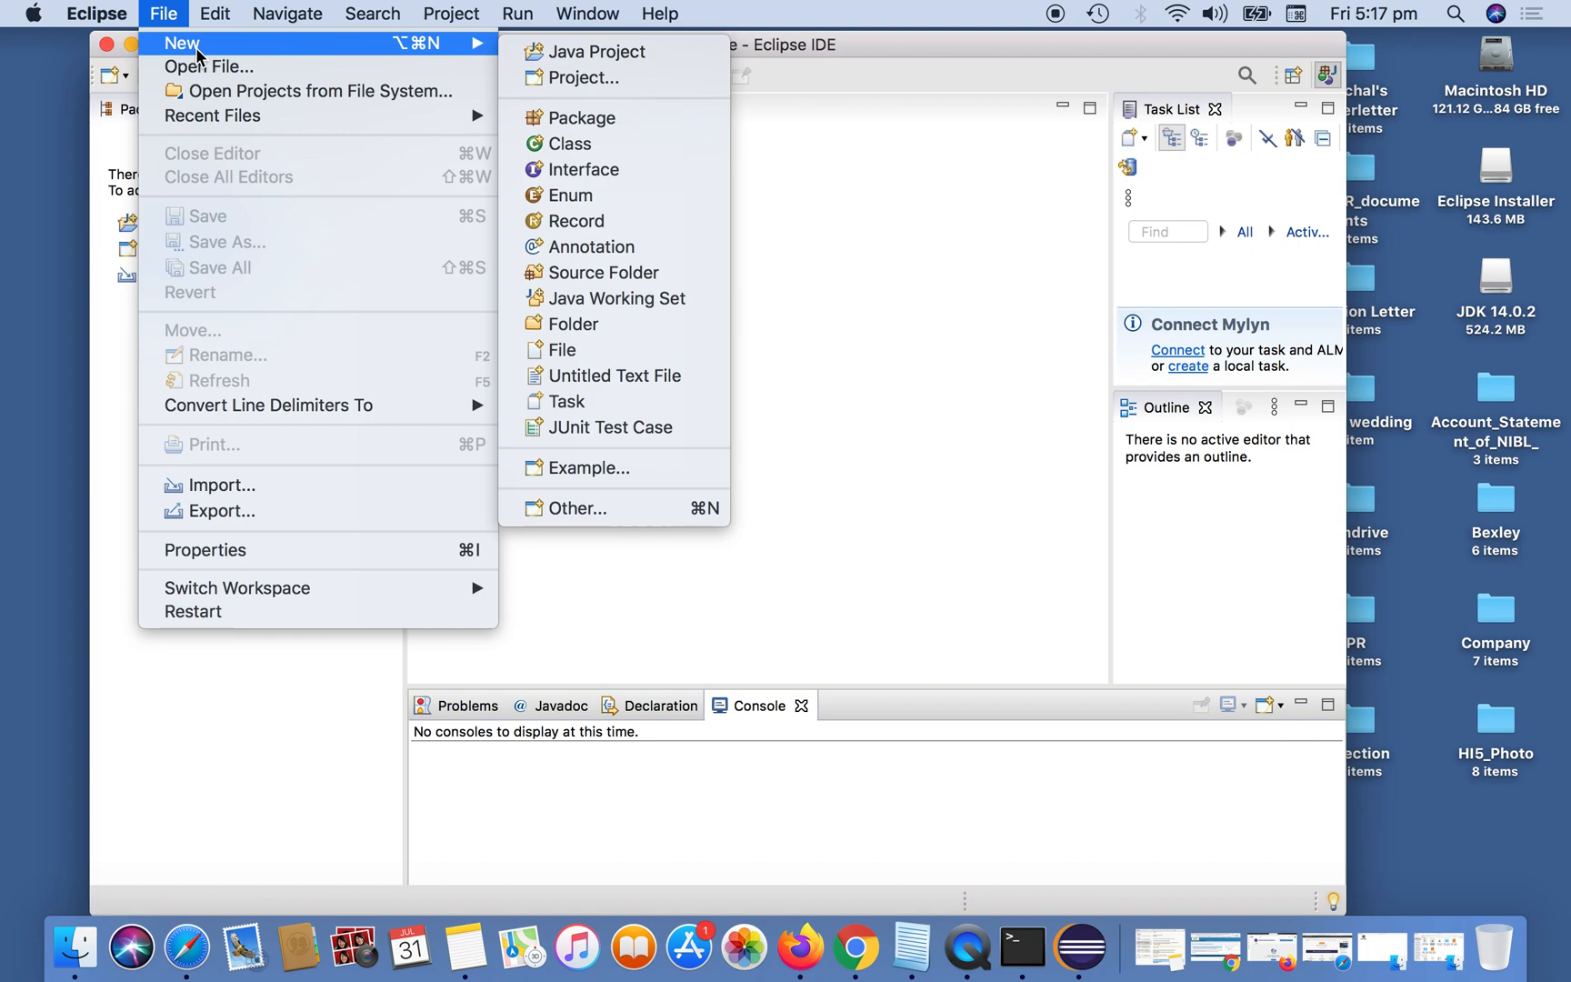
{"action": "left_click", "coordinate": [611, 56]}
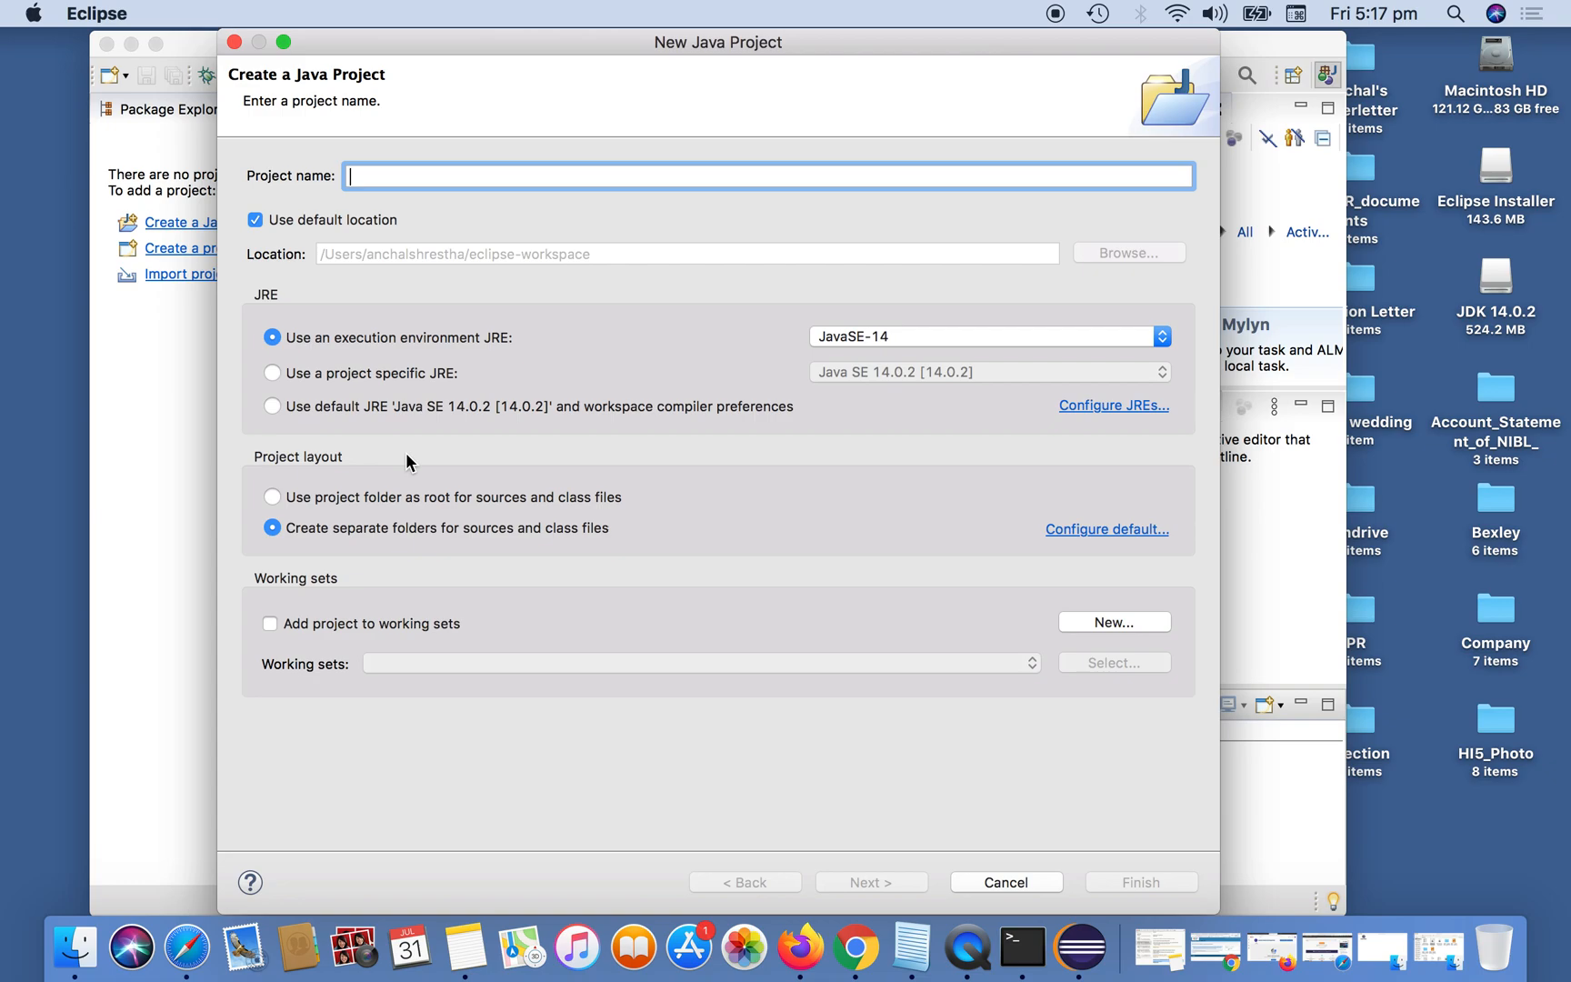
{"action": "type", "text": "MyProject"}
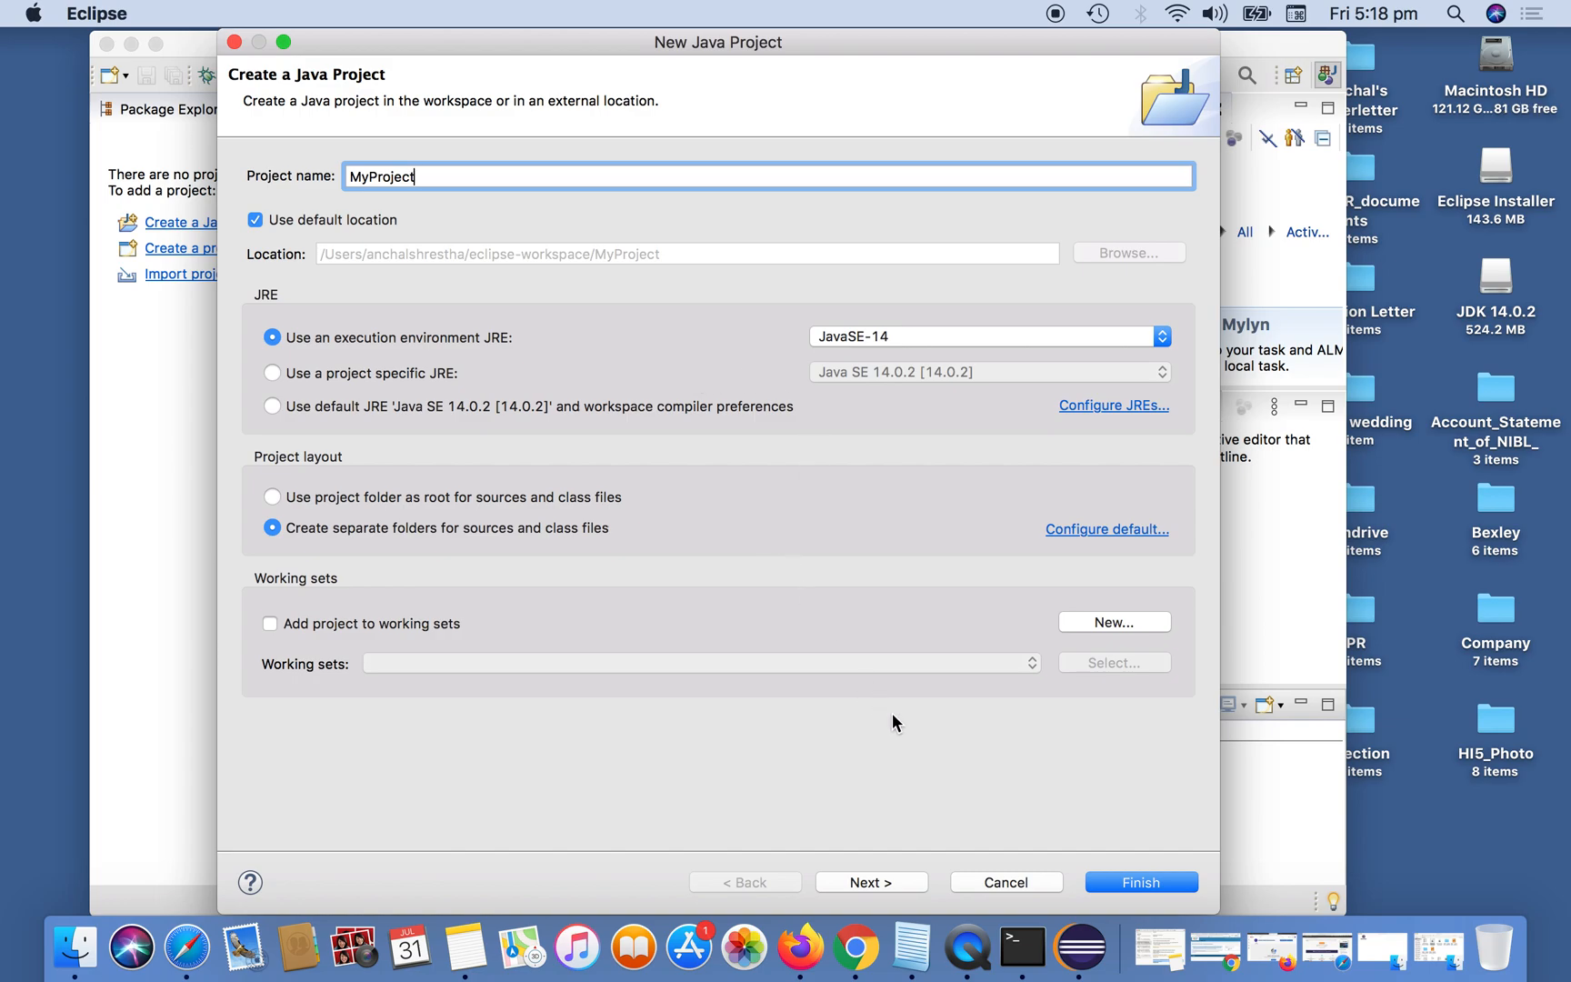
{"action": "left_click", "coordinate": [875, 886]}
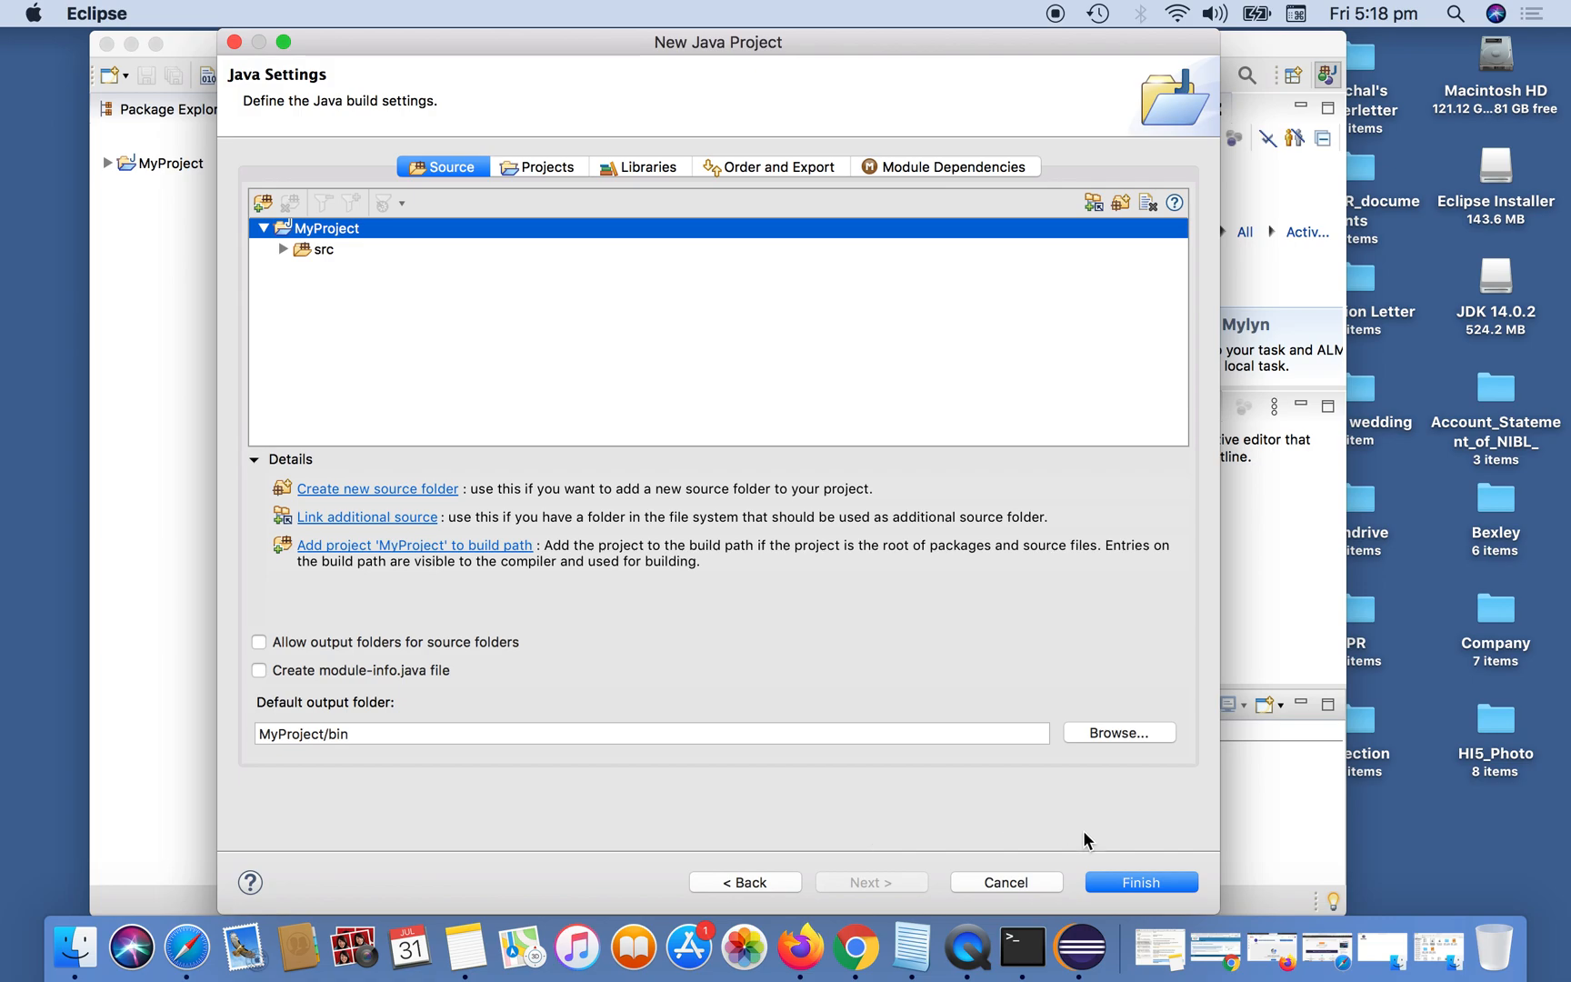
{"action": "left_click", "coordinate": [320, 251]}
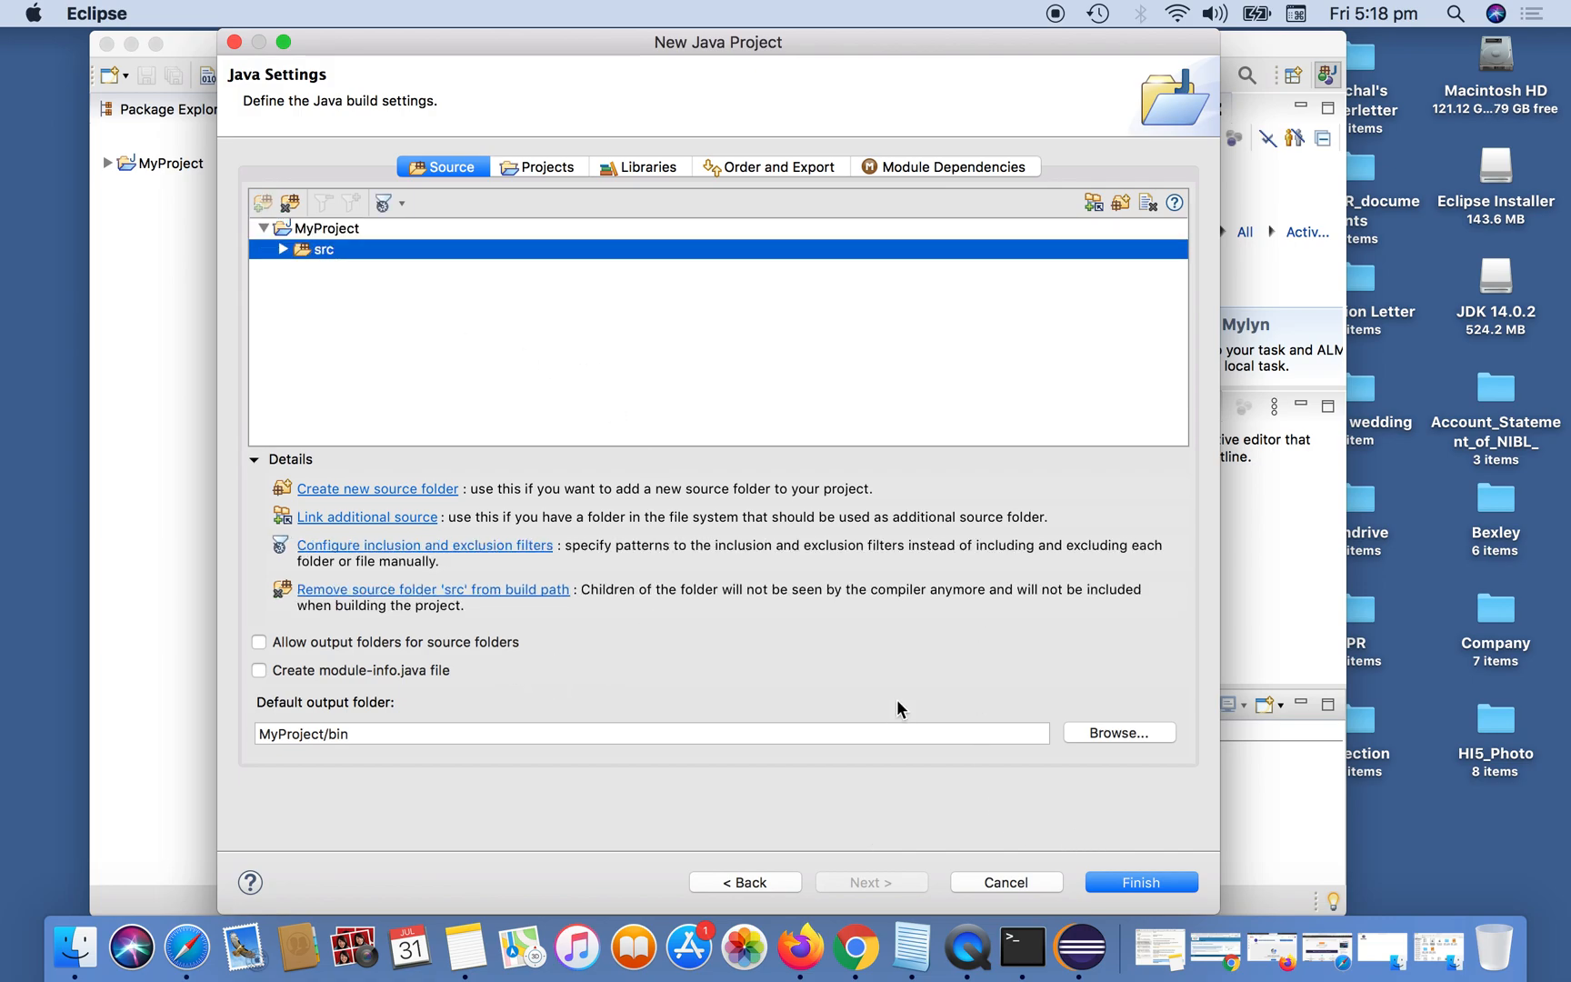
{"action": "left_click", "coordinate": [1142, 882]}
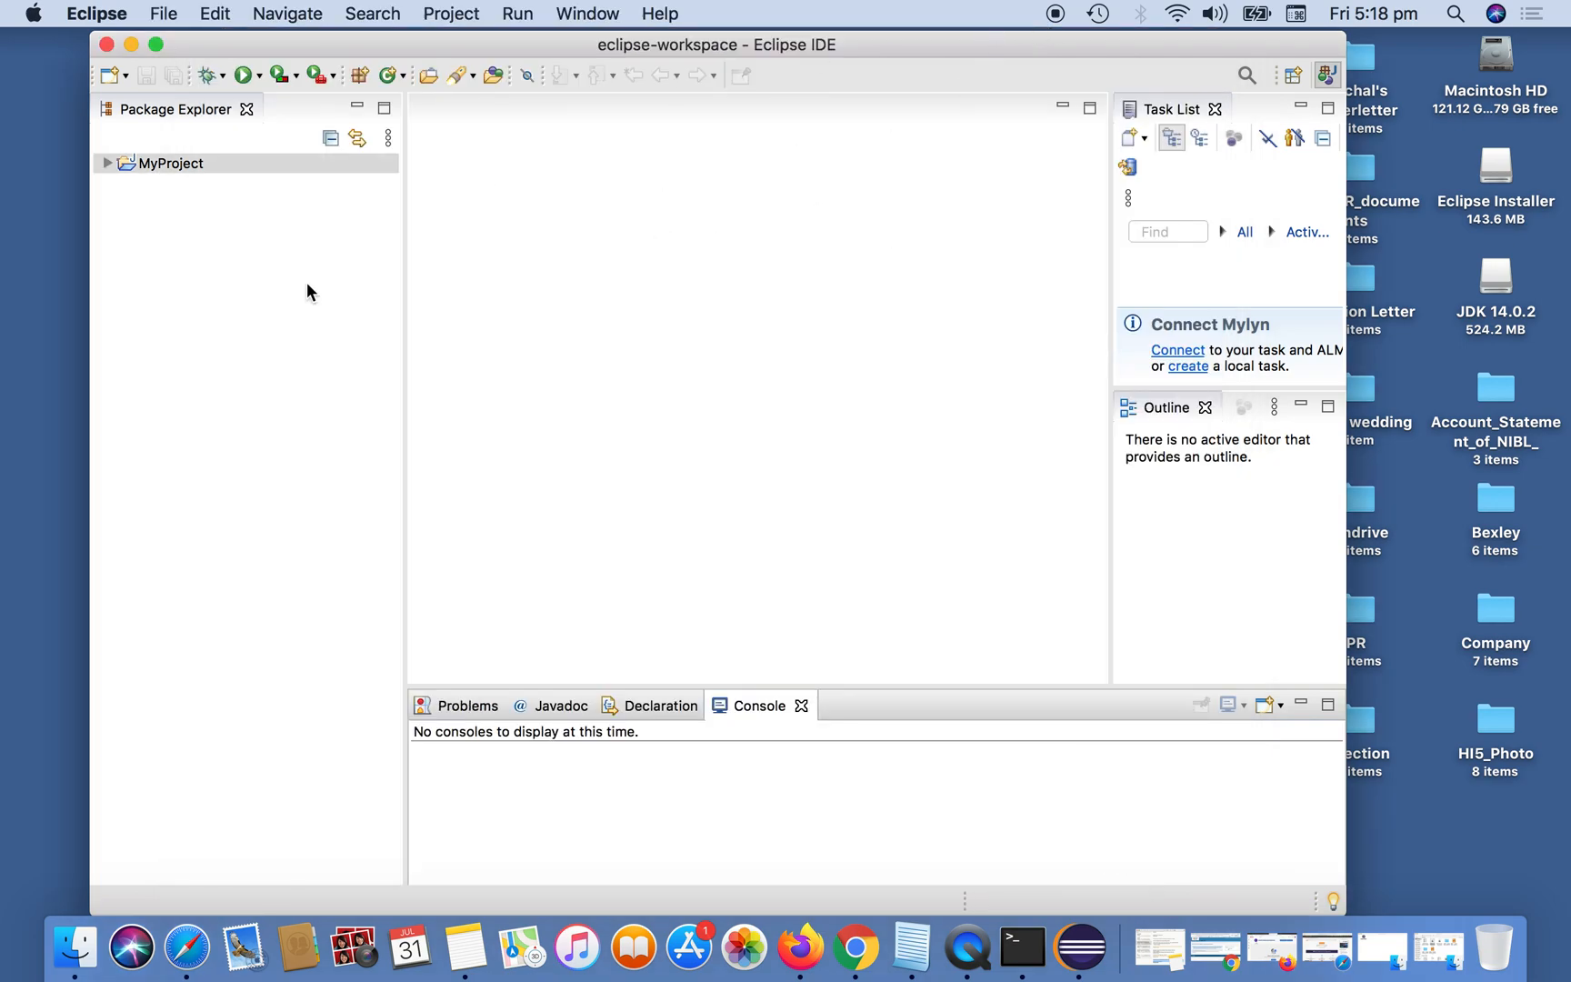
Create a public class named Welcome in MyProject's src folder, including the public static void main(String[] args) stub.
{"action": "left_click", "coordinate": [107, 163]}
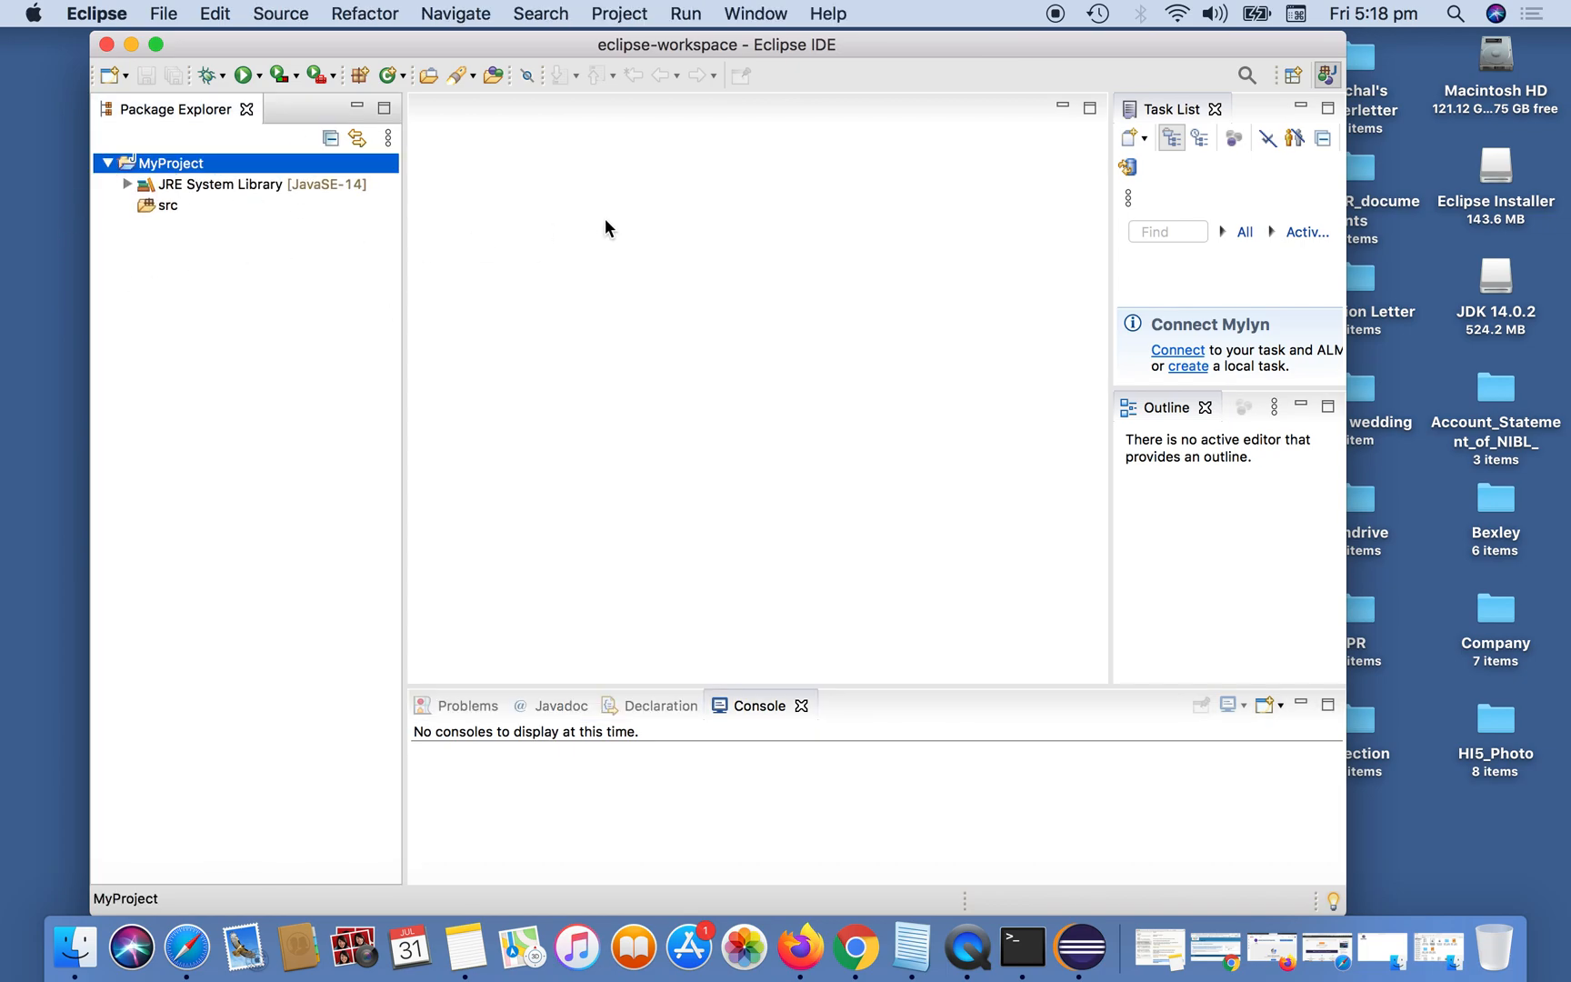
{"action": "left_click", "coordinate": [170, 207]}
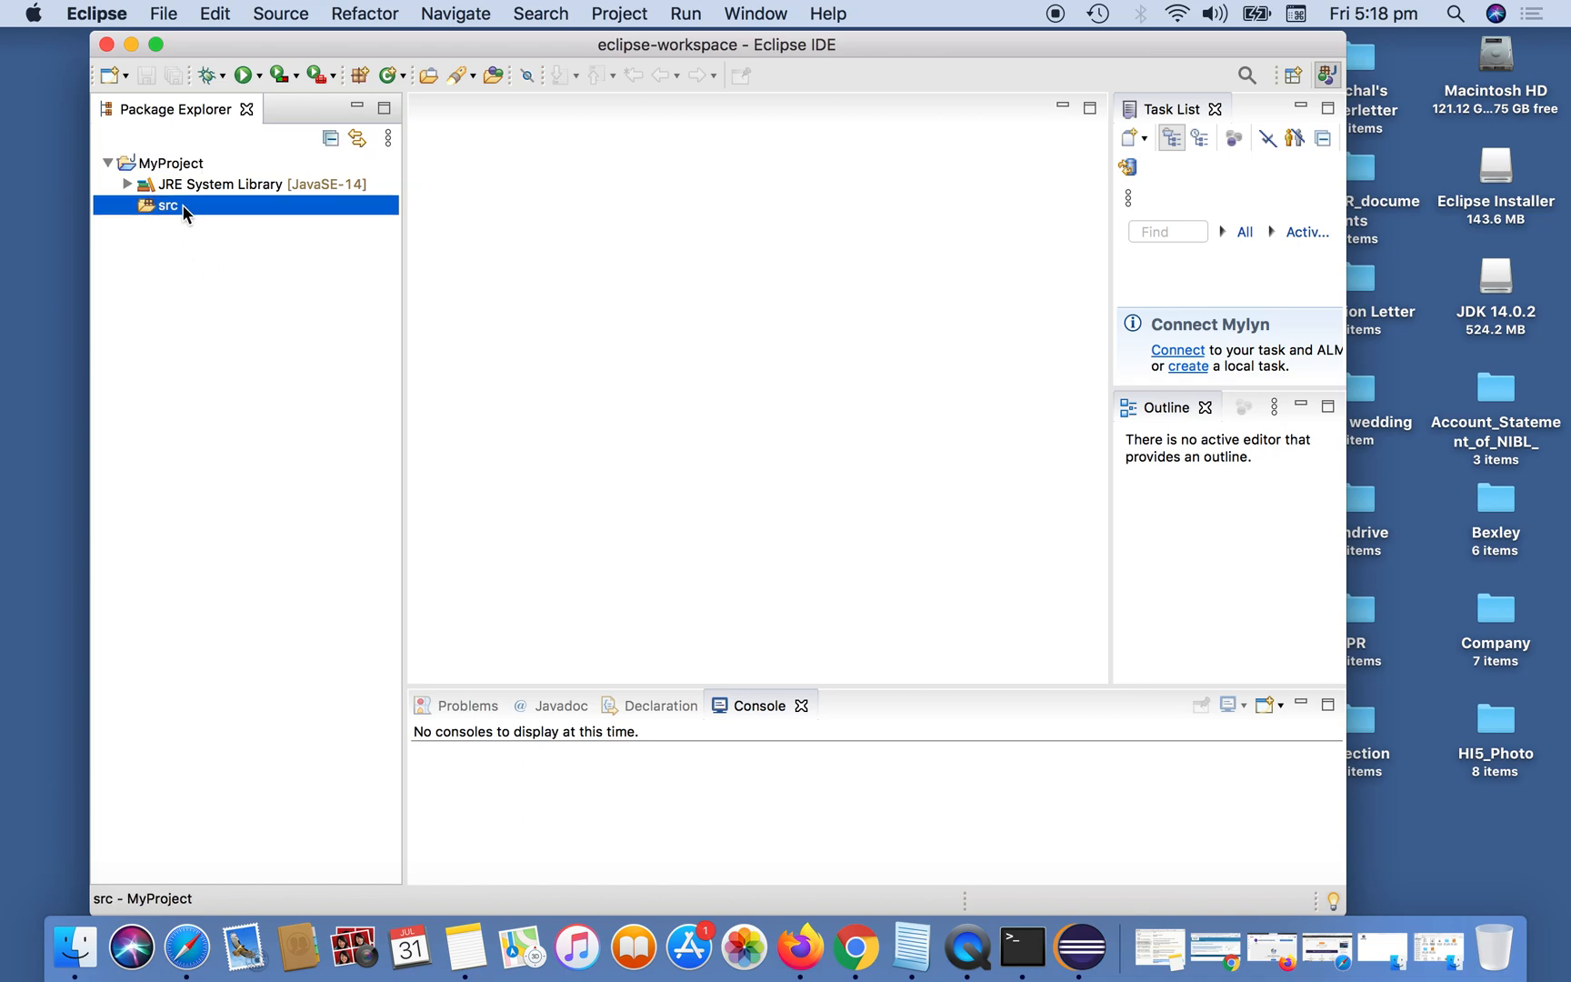
{"action": "right_click", "coordinate": [185, 214]}
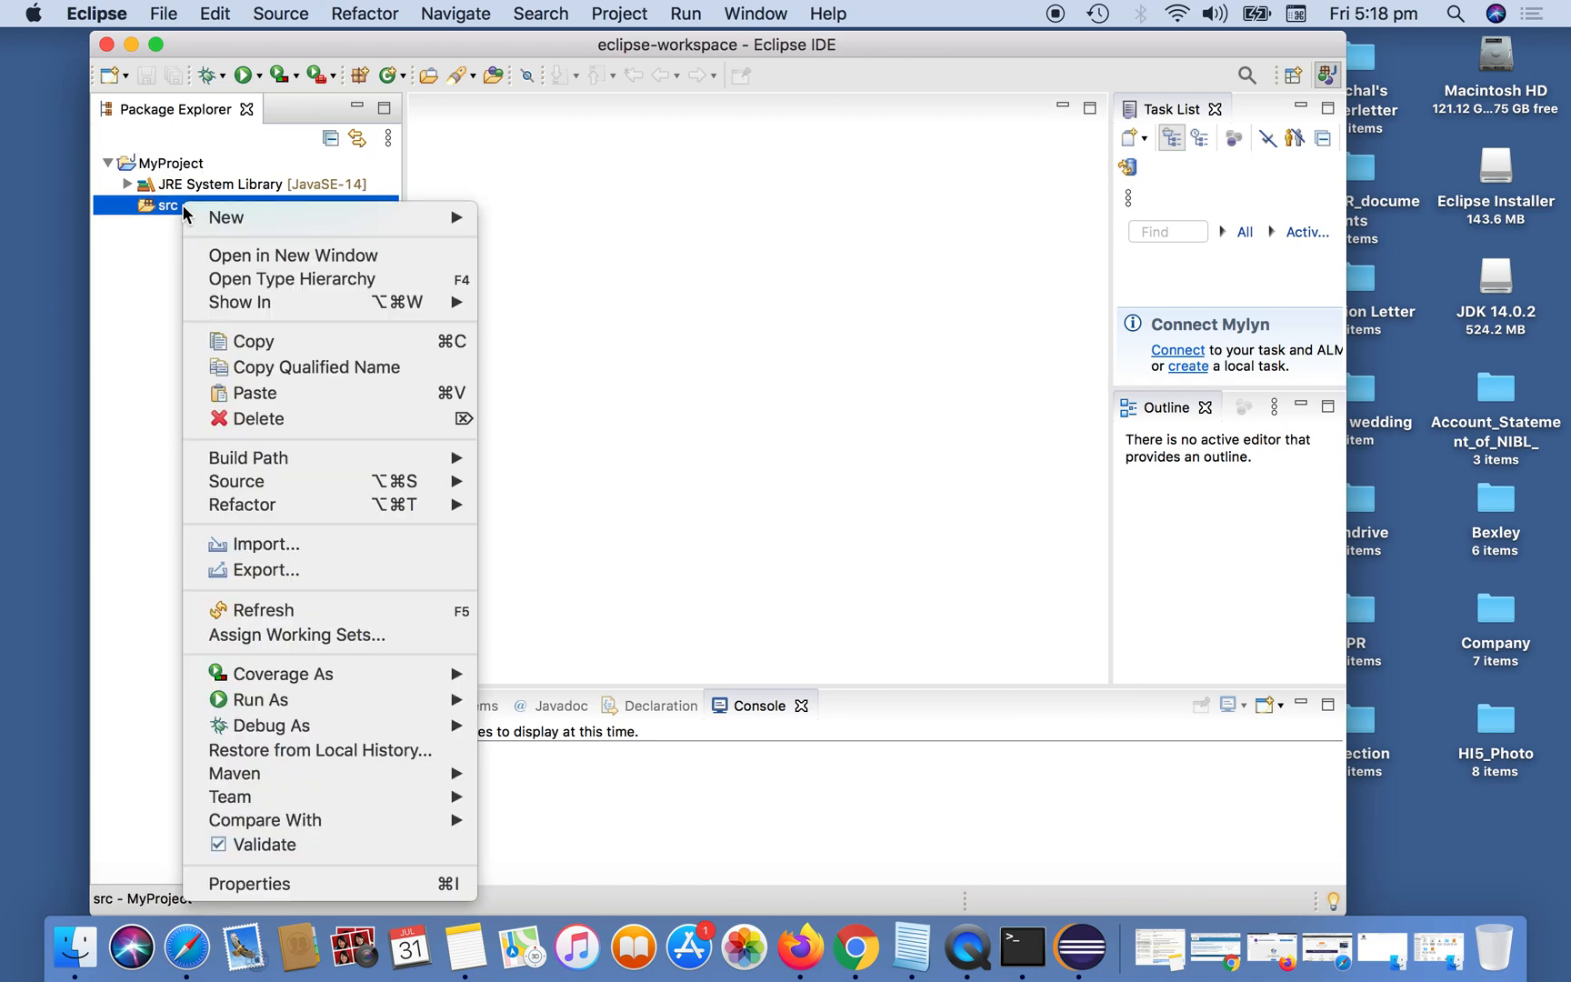
{"action": "mouse_move", "coordinate": [256, 217]}
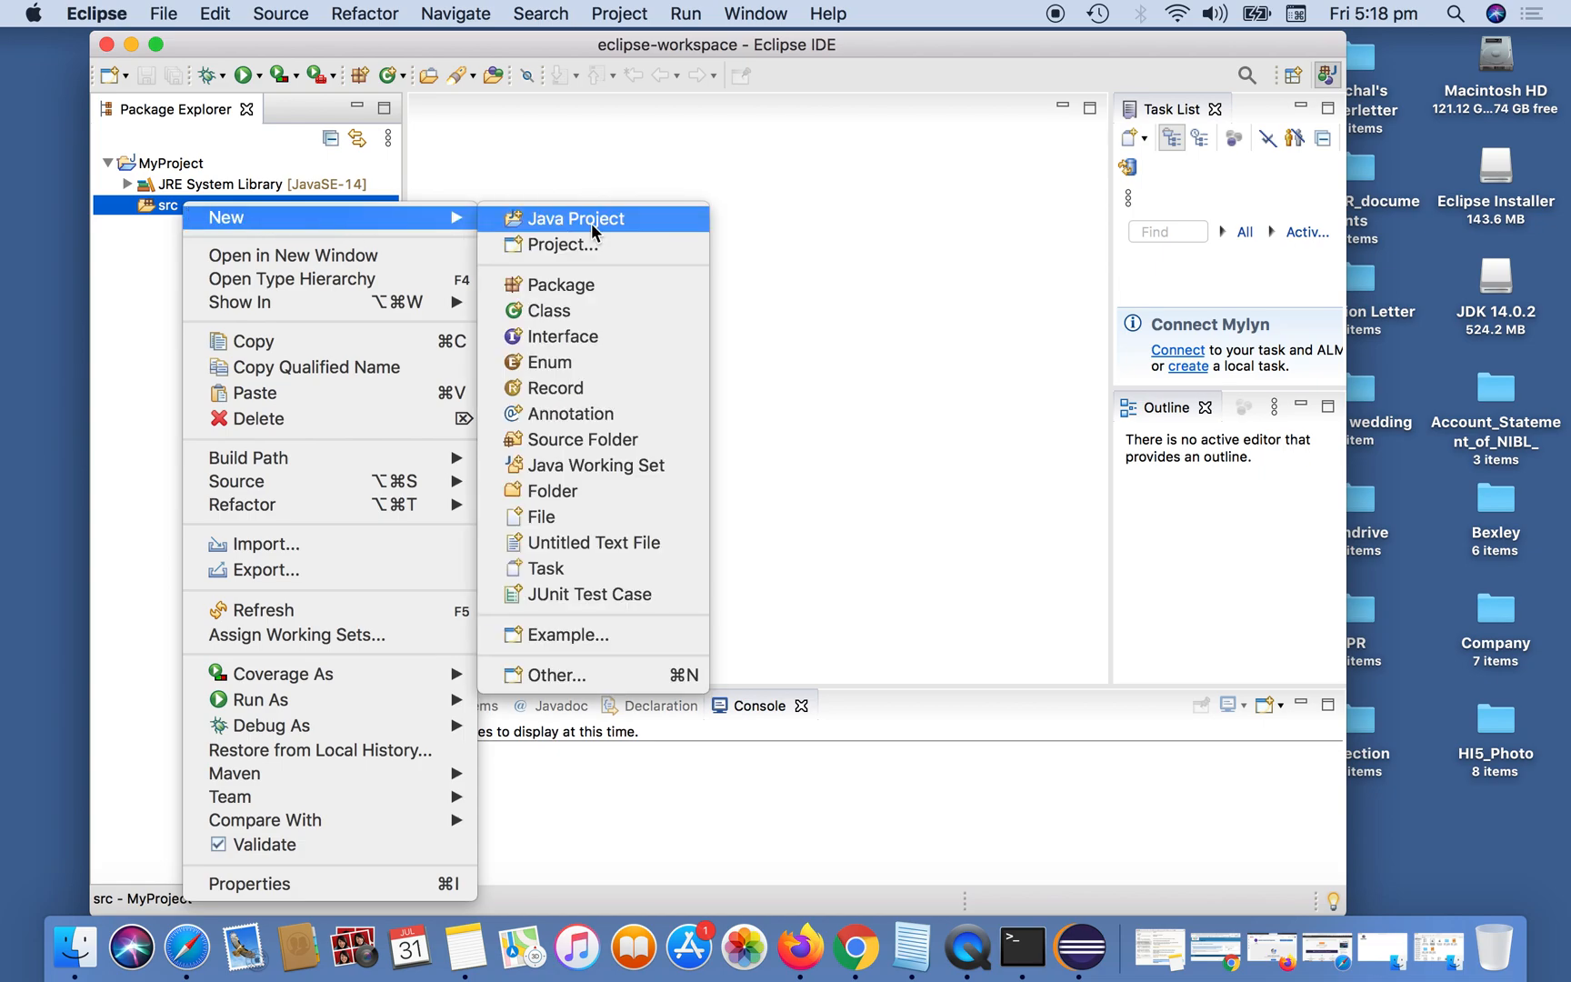
{"action": "left_click", "coordinate": [611, 310]}
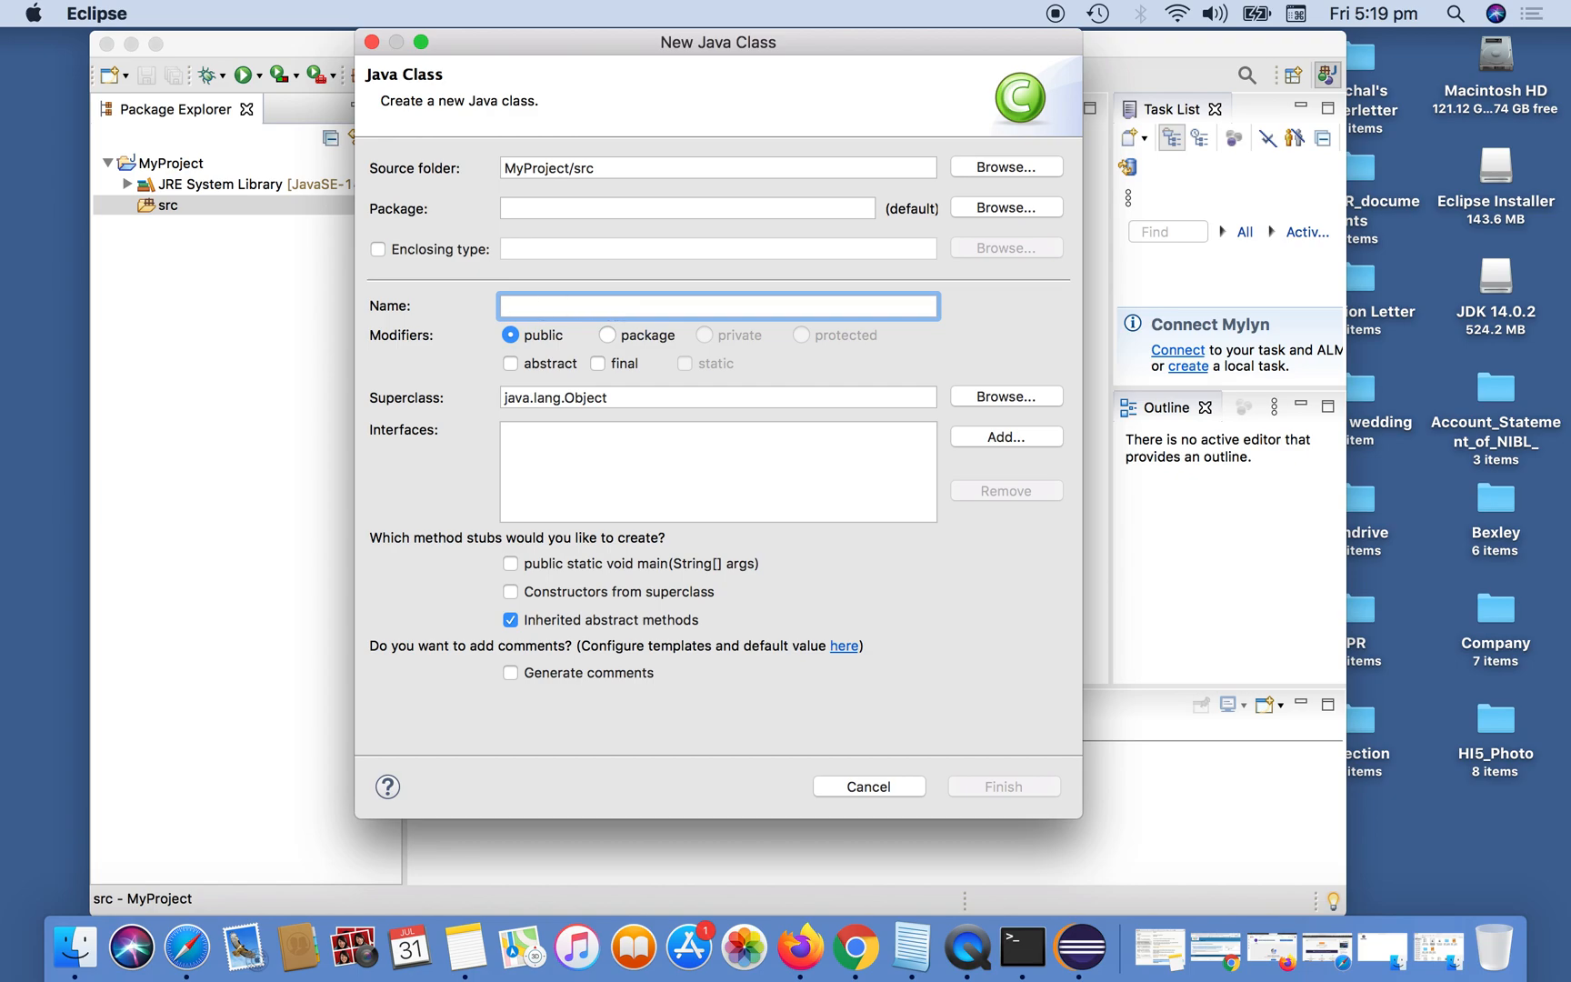
{"action": "type", "text": "Welcome"}
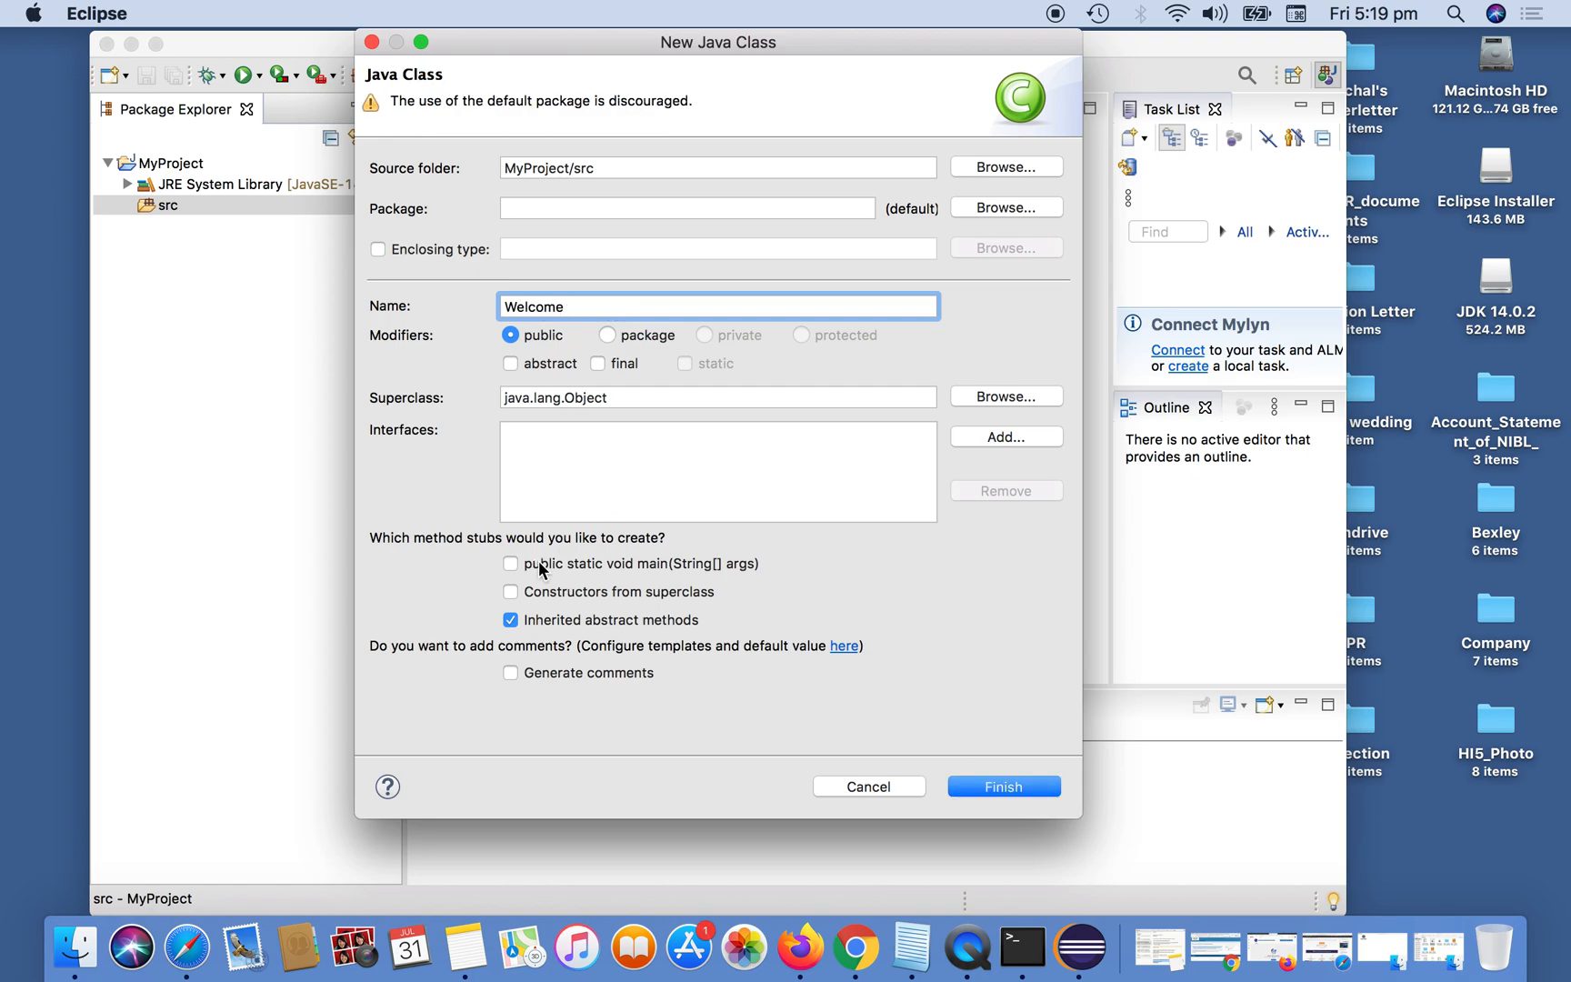
{"action": "left_click", "coordinate": [510, 565]}
{"action": "left_click", "coordinate": [1011, 787]}
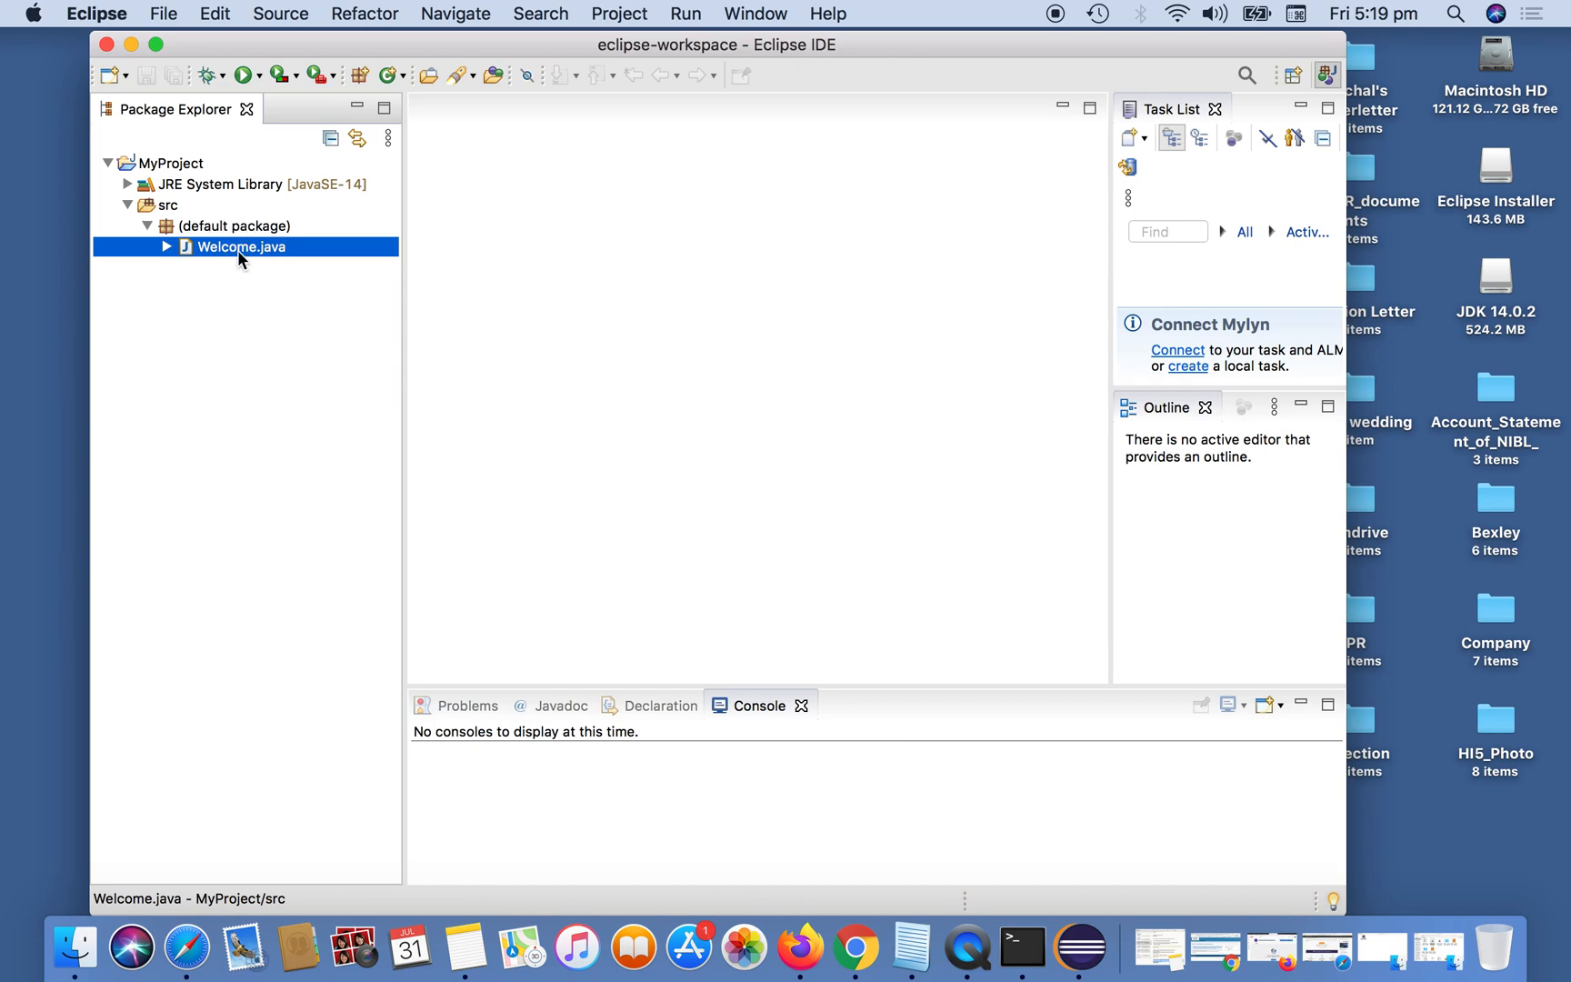
Open Welcome.java and replace the TODO comment in the main method with System.out.println("Welcome");.
{"action": "double_click", "coordinate": [235, 247]}
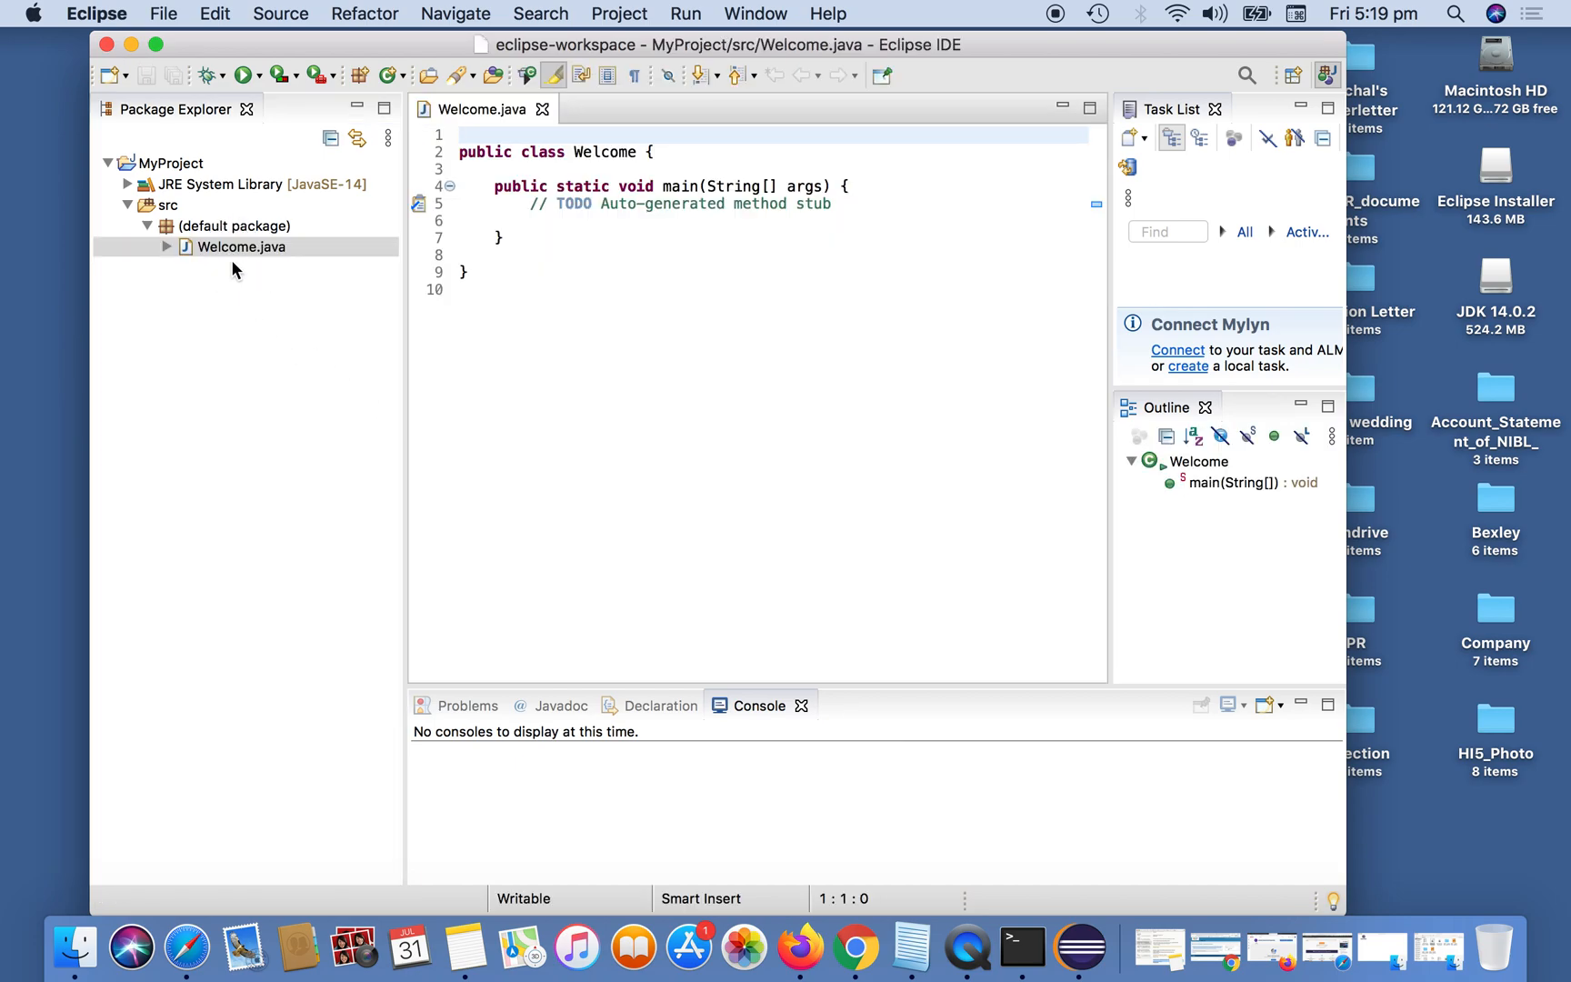
{"action": "left_click", "coordinate": [526, 203]}
{"action": "left_click_drag", "start_coordinate": [526, 203], "coordinate": [593, 202]}
{"action": "key", "text": "shift+Right"}
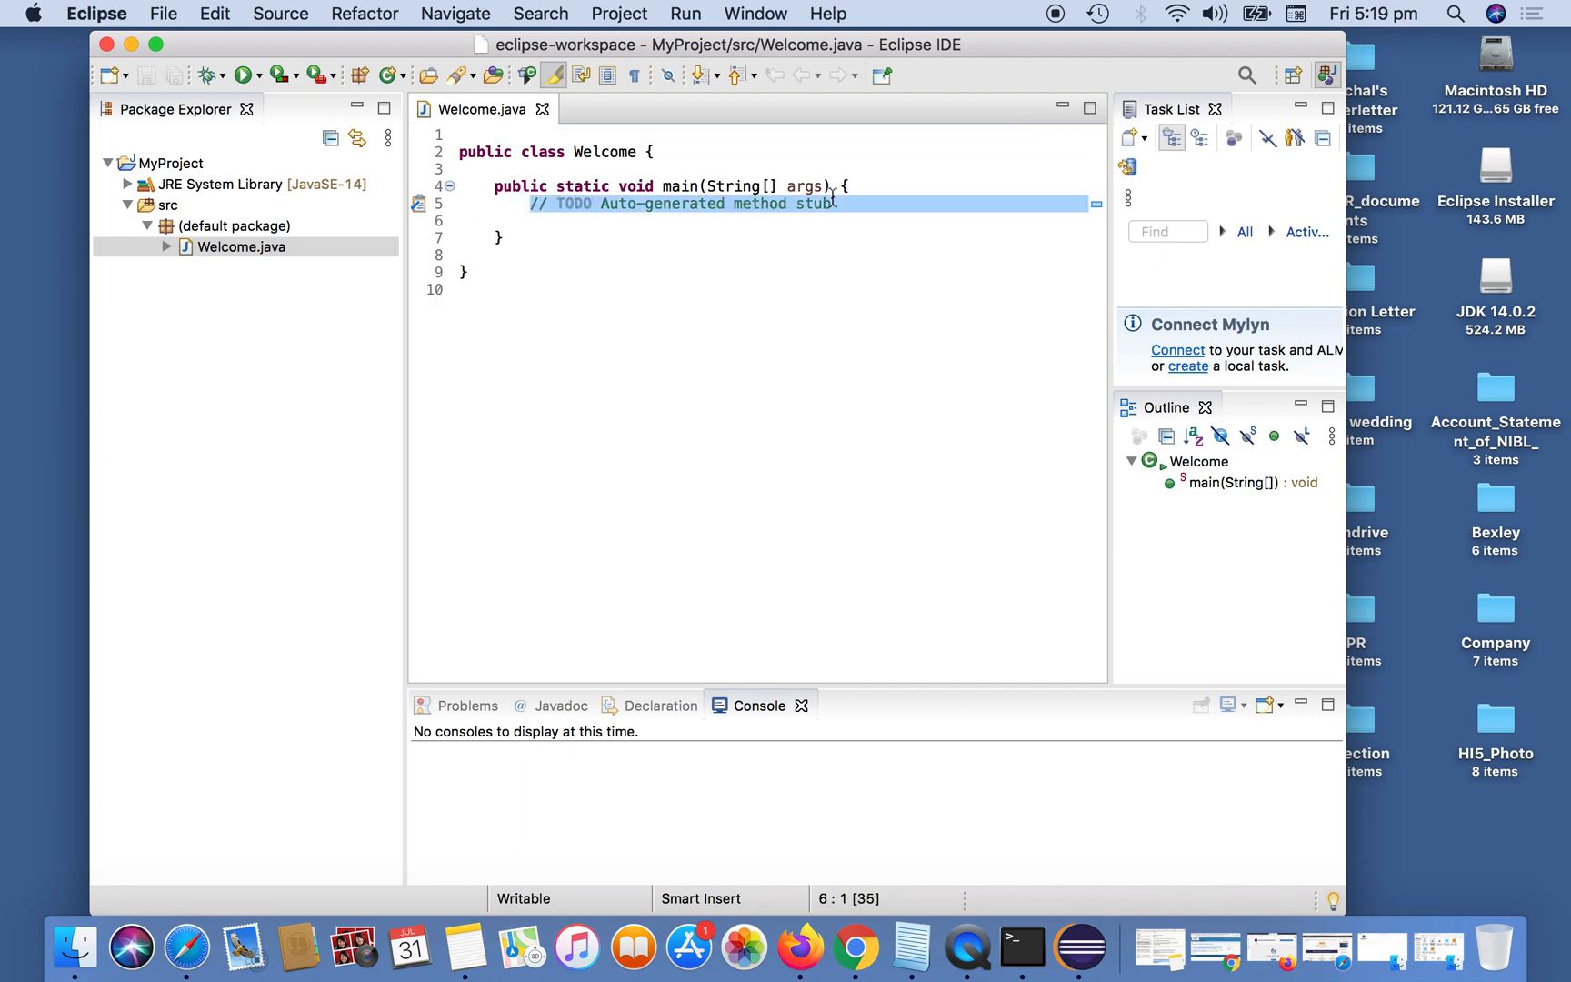
{"action": "type", "text": "System.out"}
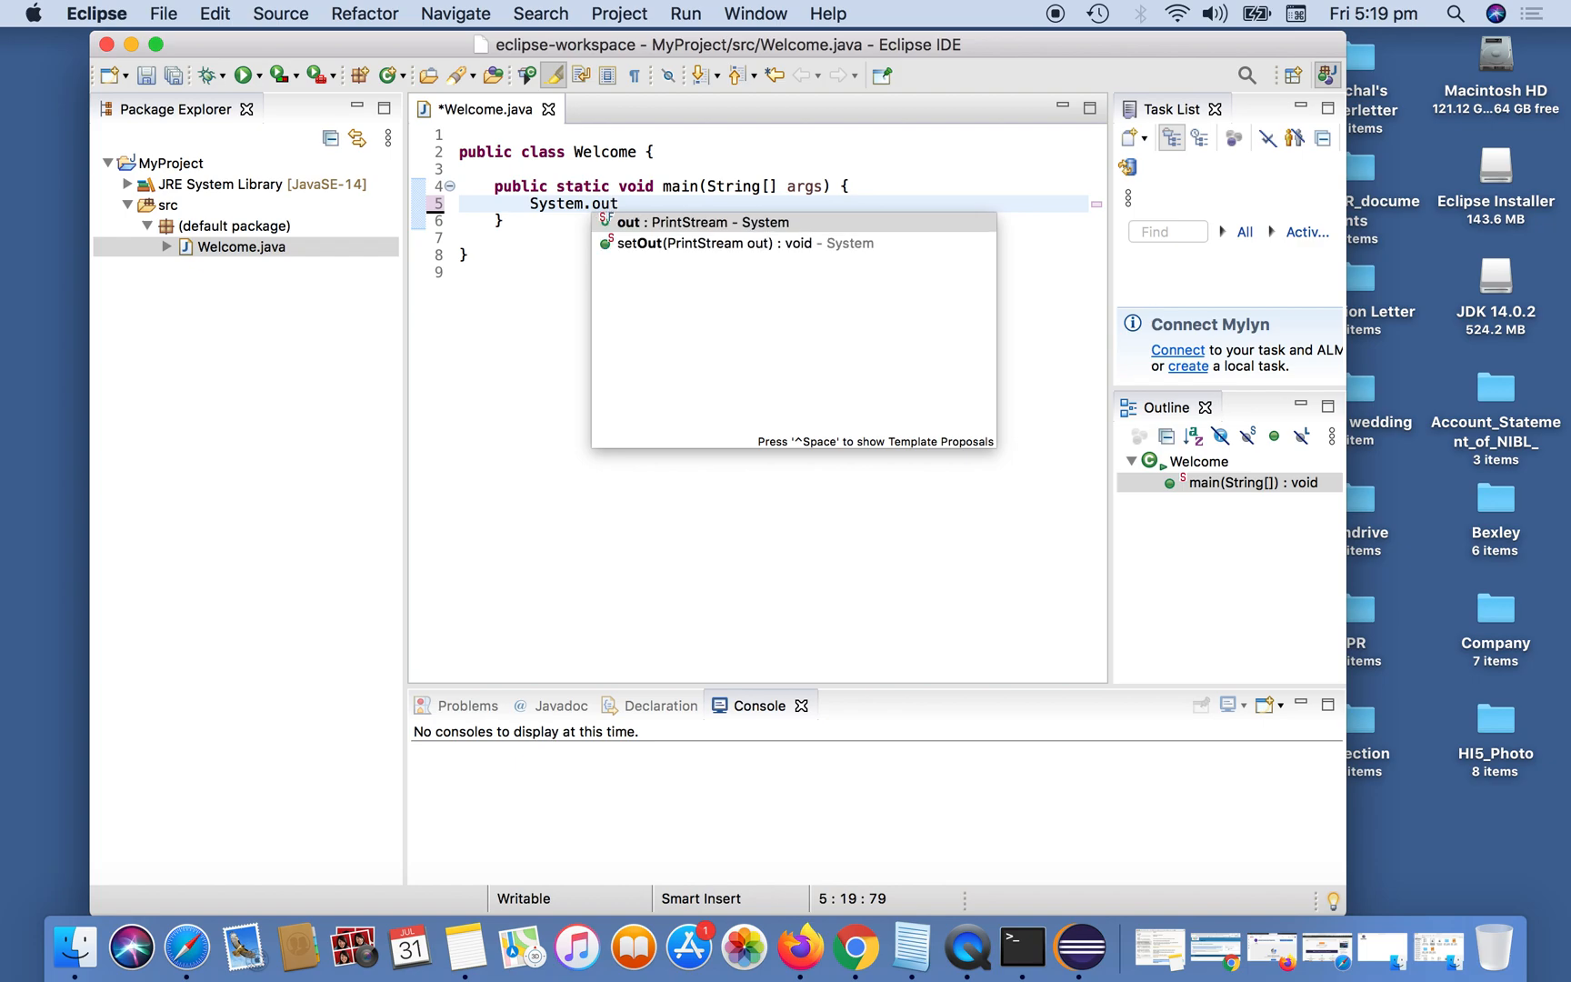
{"action": "type", "text": ".println"}
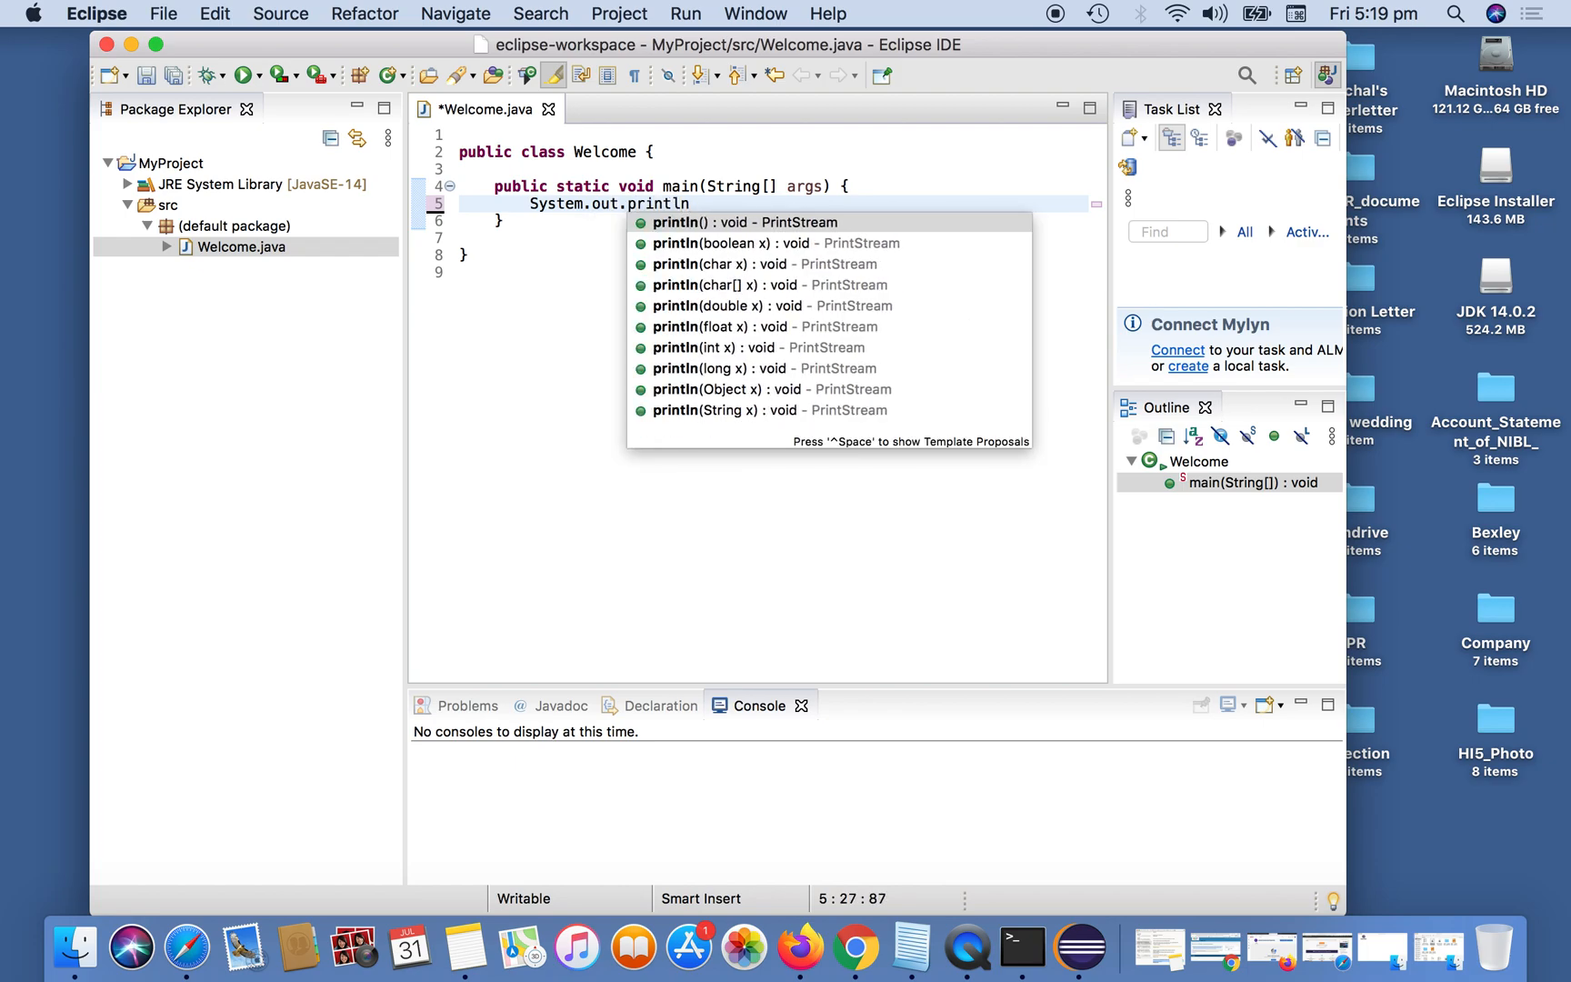
{"action": "type", "text": "(\"Welcome\");"}
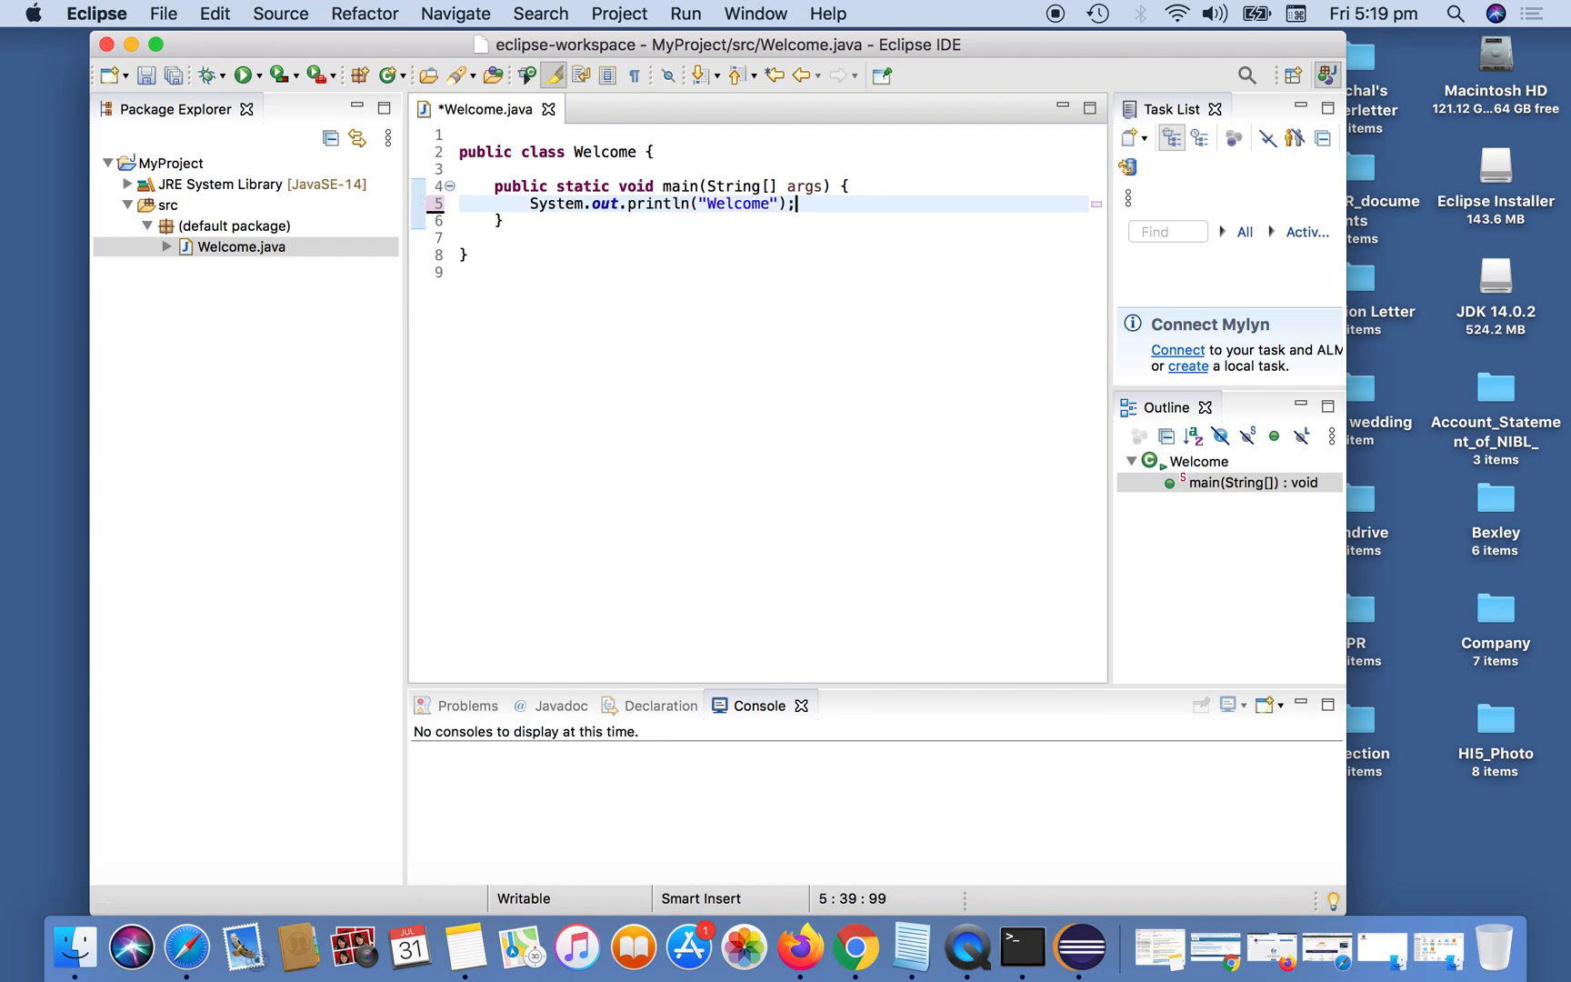
Save Welcome.java, run it and select its output text in the console.
{"action": "key", "text": "super+s"}
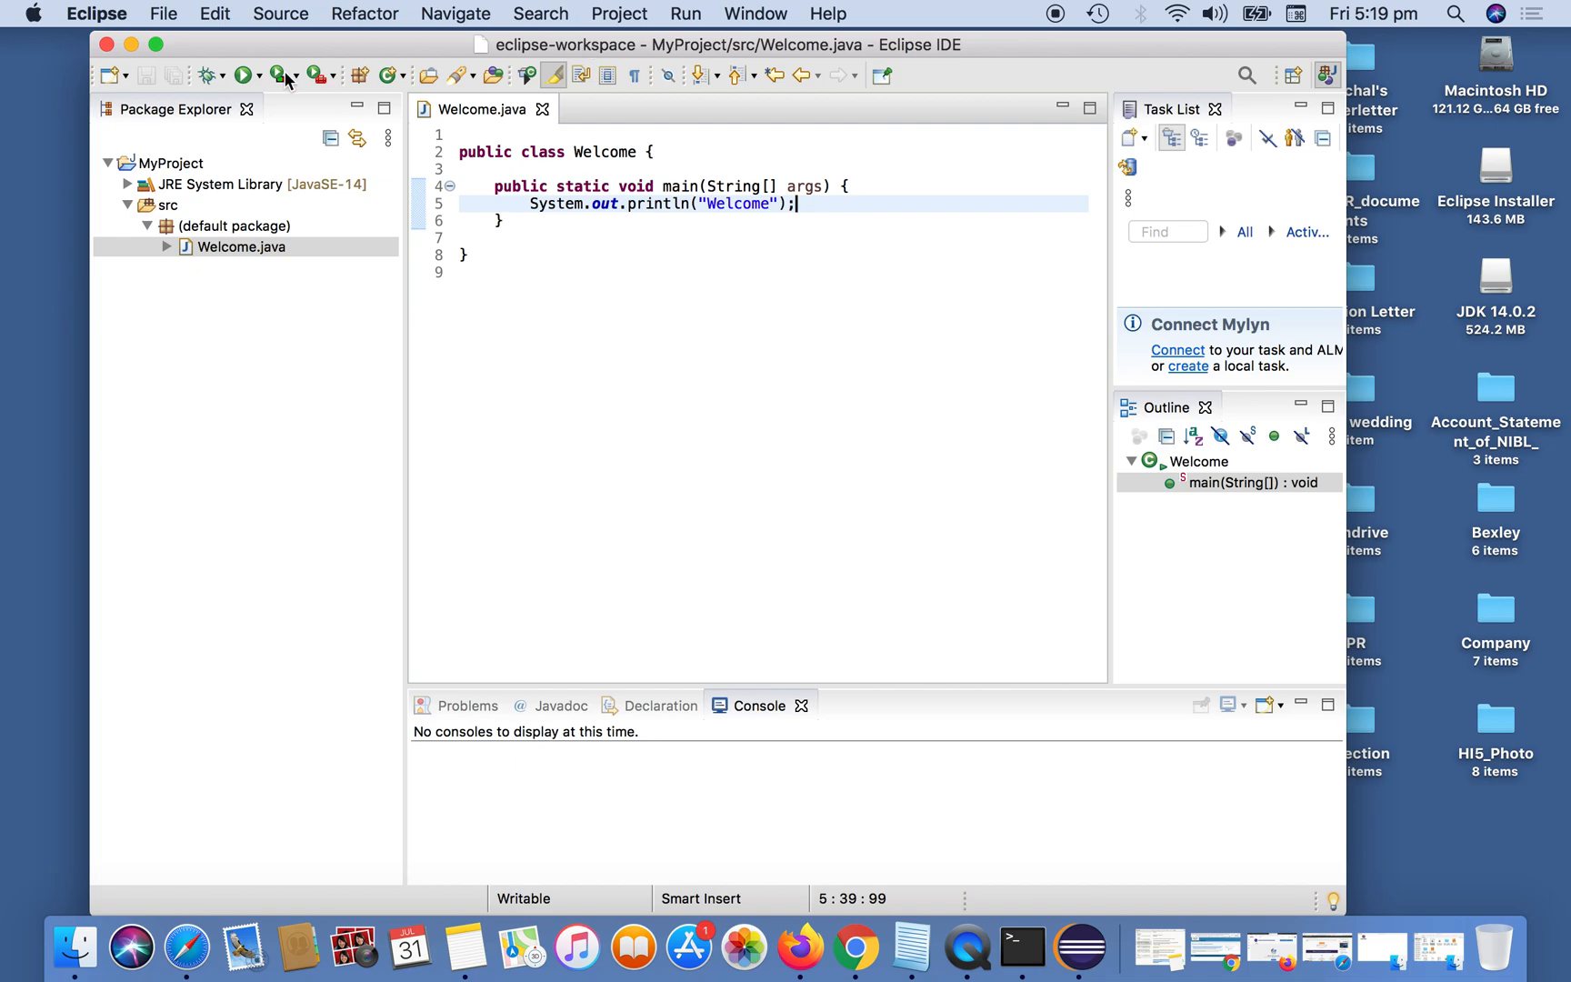
{"action": "left_click", "coordinate": [245, 77]}
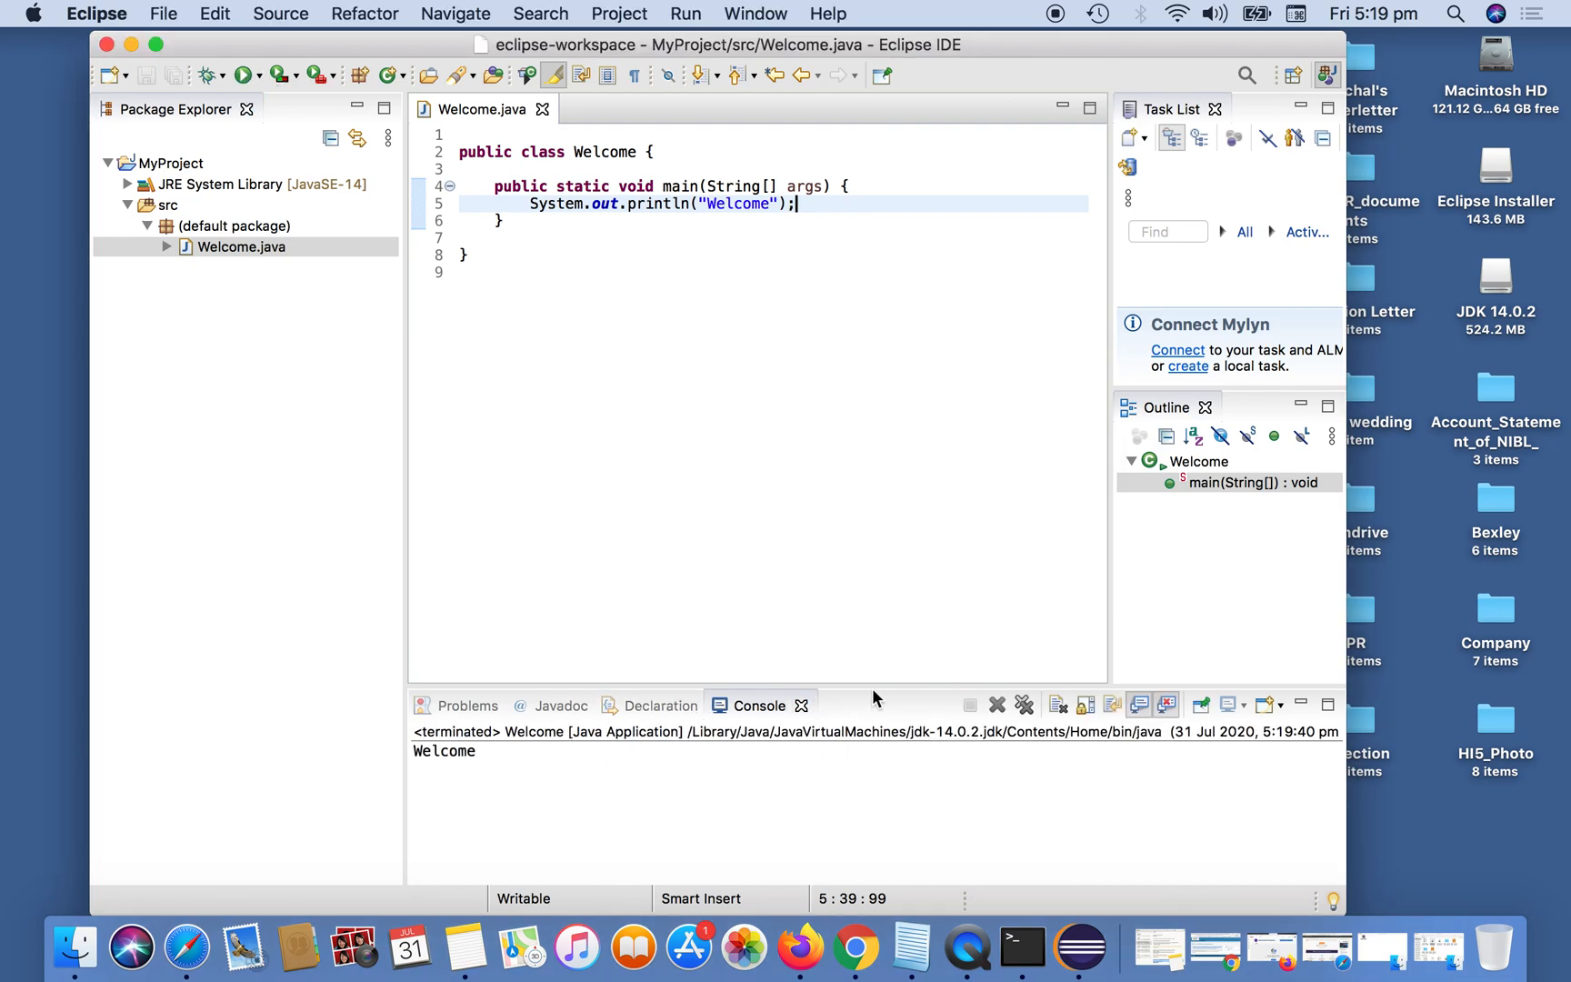
{"action": "left_click_drag", "start_coordinate": [489, 749], "coordinate": [400, 748]}
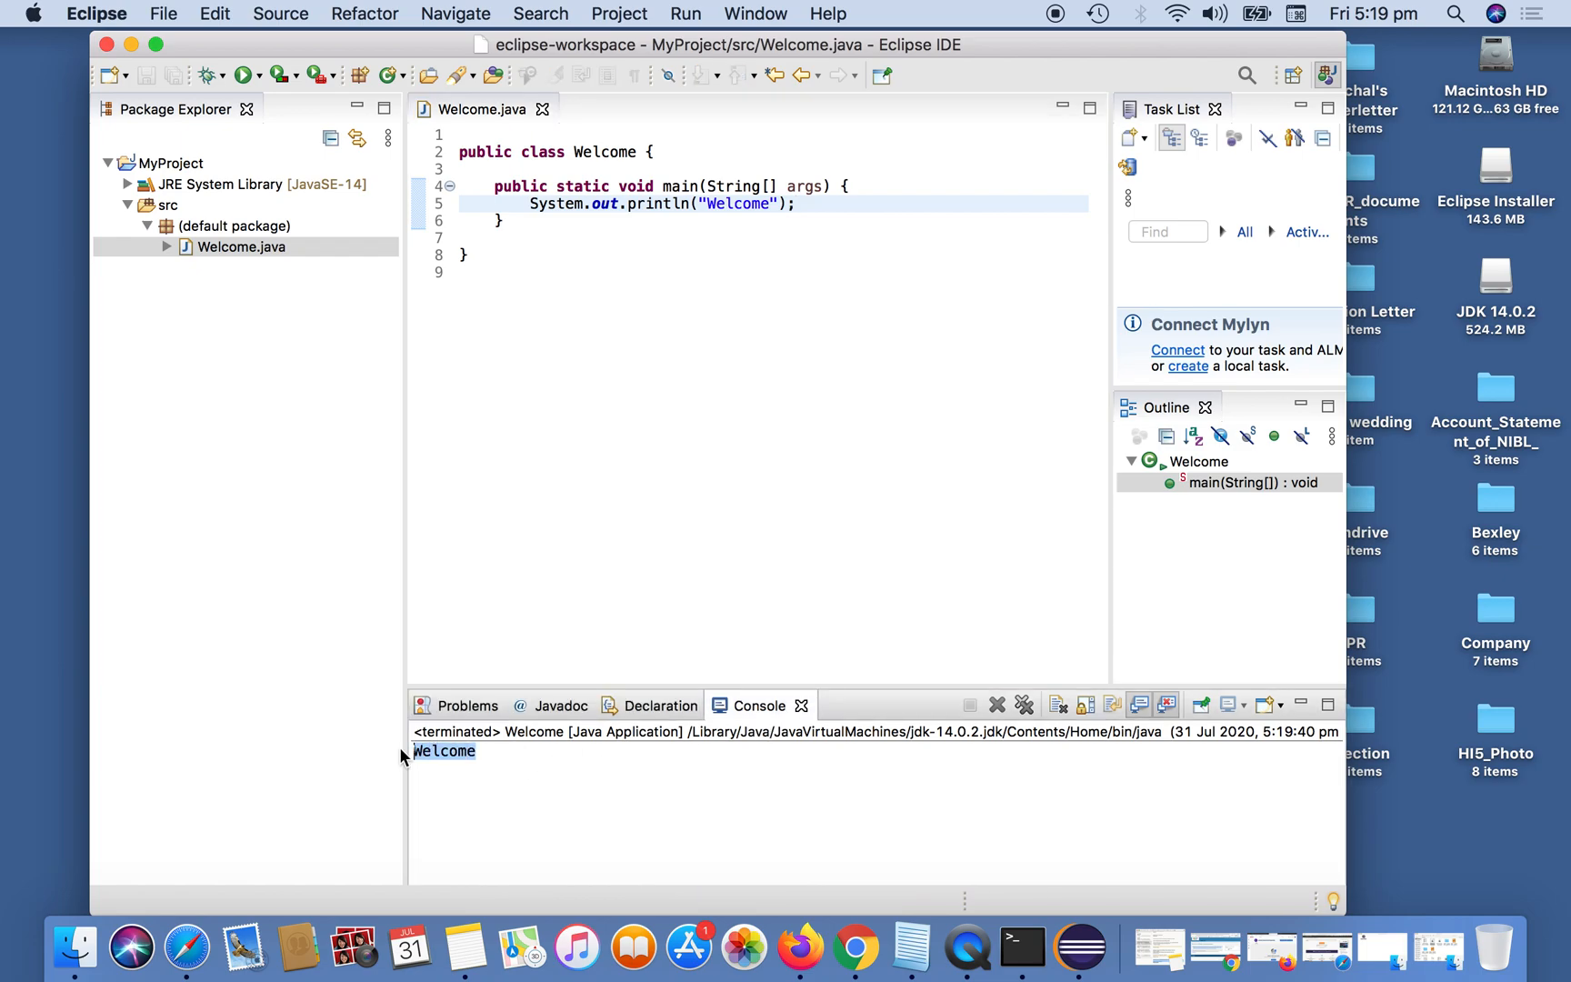